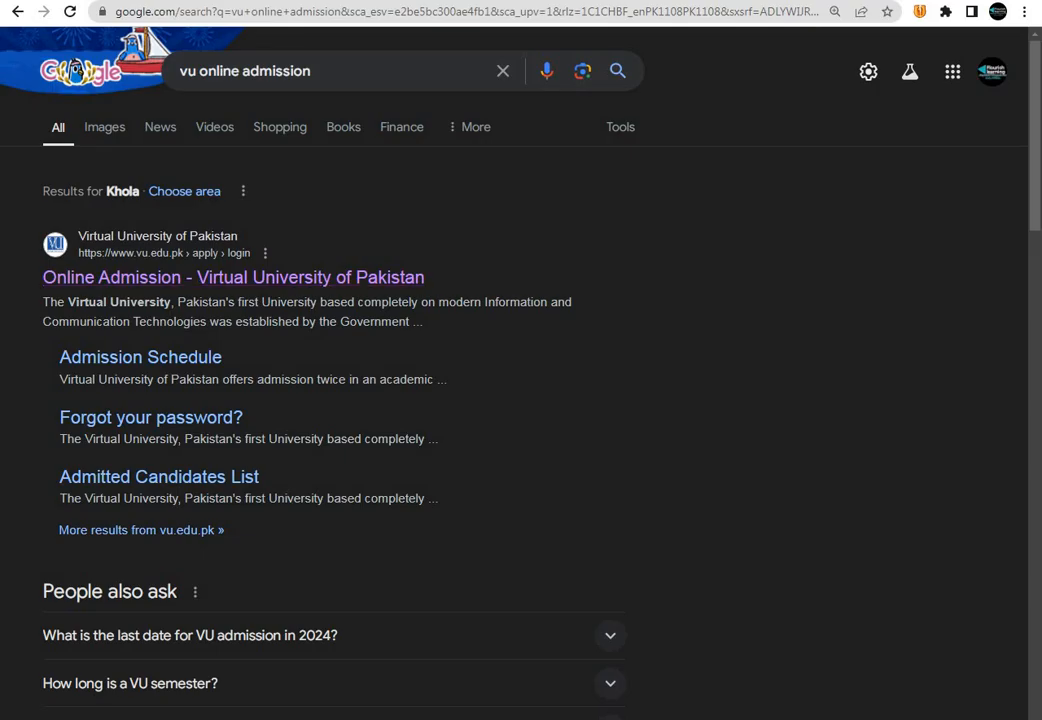
# - Open the Virtual University of Pakistan's Online Admission page from the search results and view its Existing User section
pyautogui.click(233, 277)
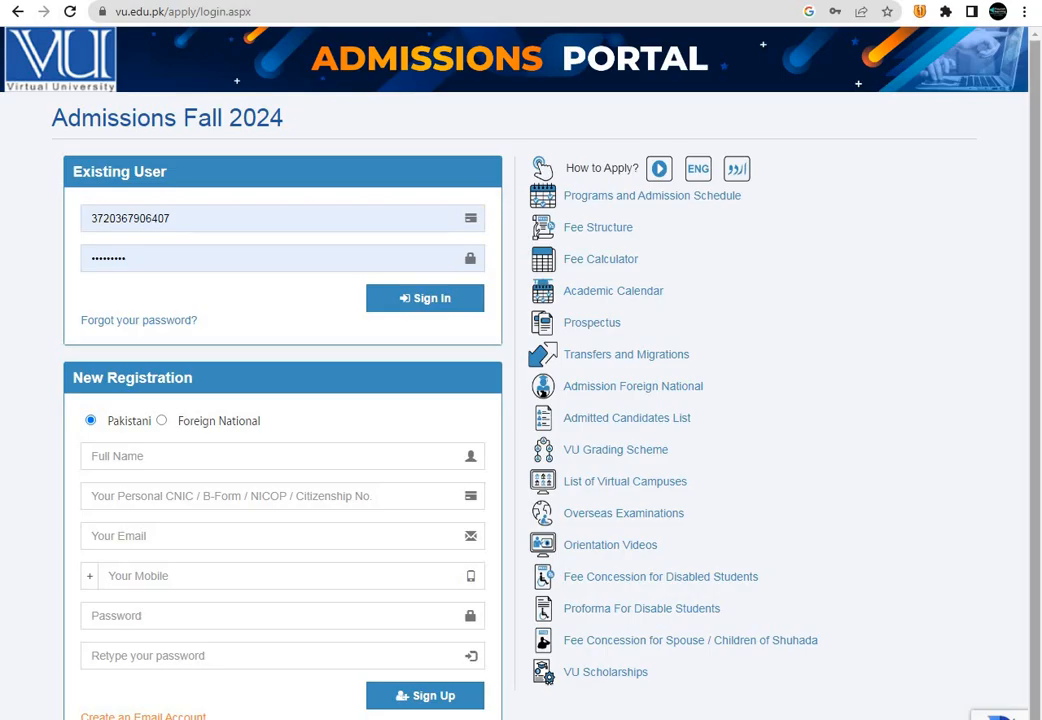
pyautogui.scroll(-1, 520, 400)
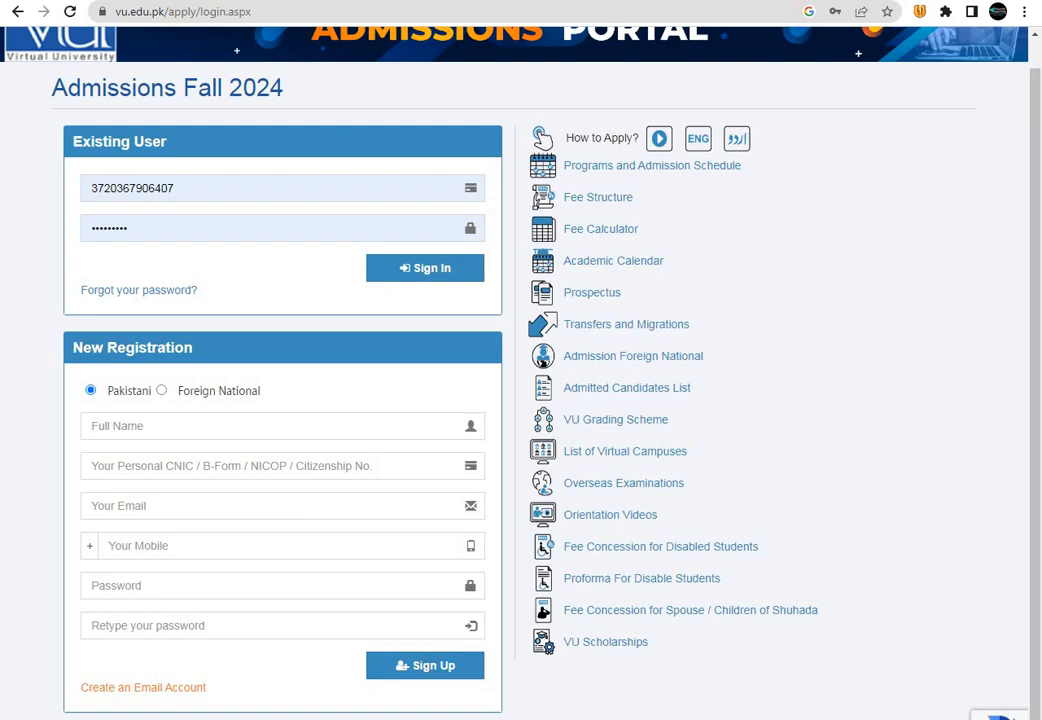
pyautogui.moveTo(62, 115); pyautogui.dragTo(122, 113)
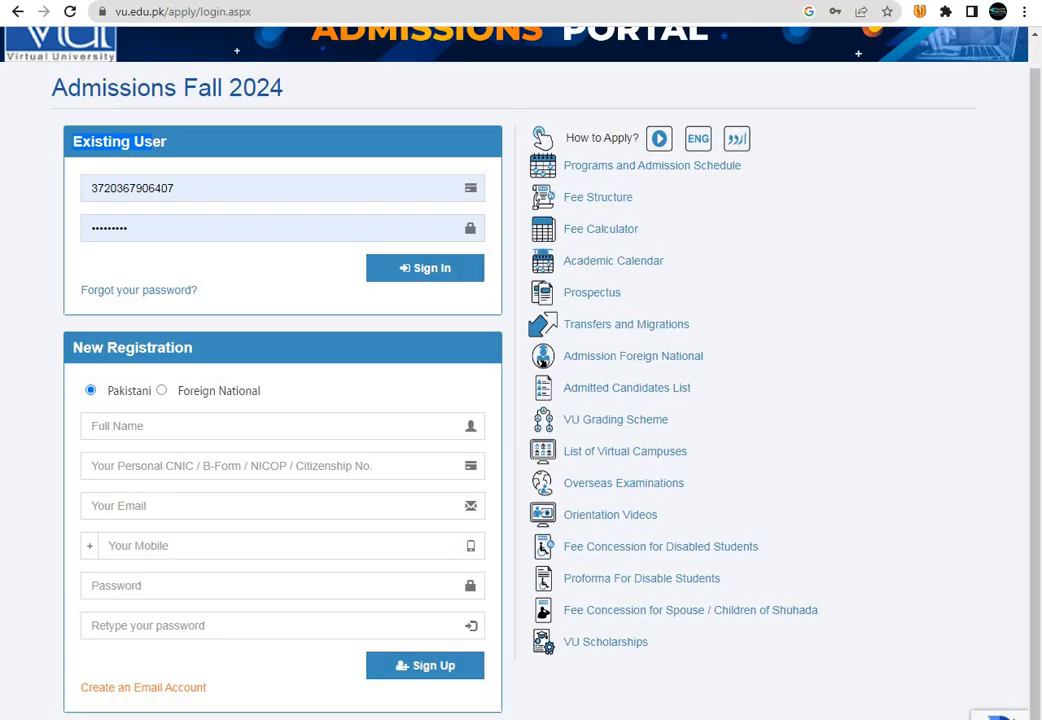
# - Examine the New Registration fields for full name, CNIC, email, mobile and password, along with the rest of the login page
pyautogui.click(240, 426)
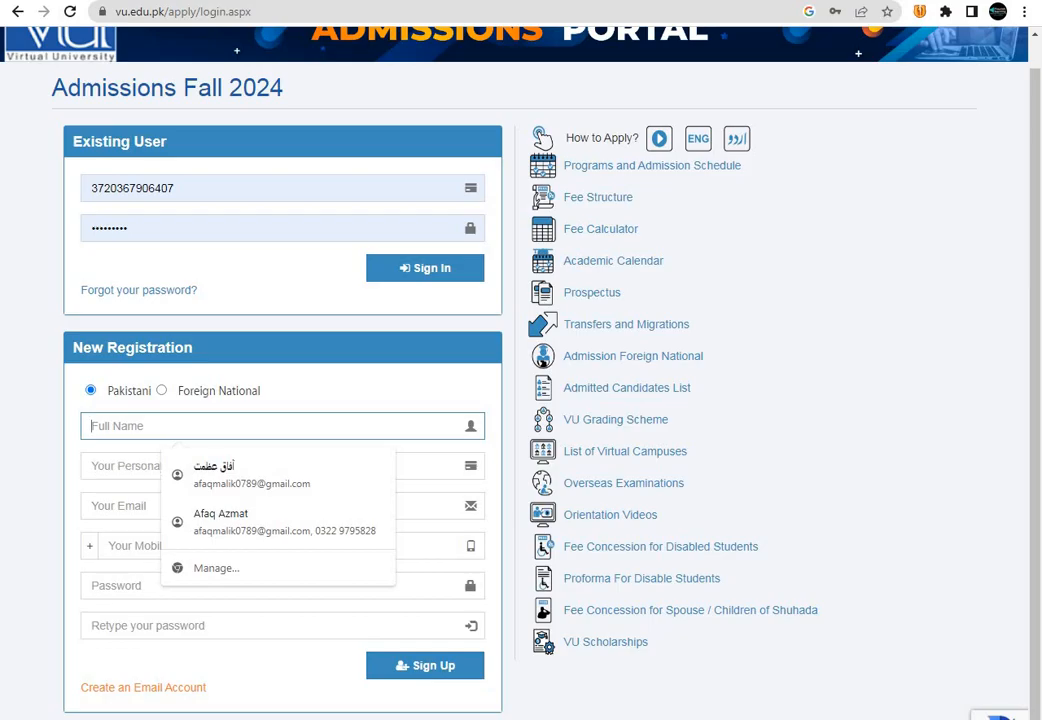
pyautogui.press('Tab')
pyautogui.press('Tab')
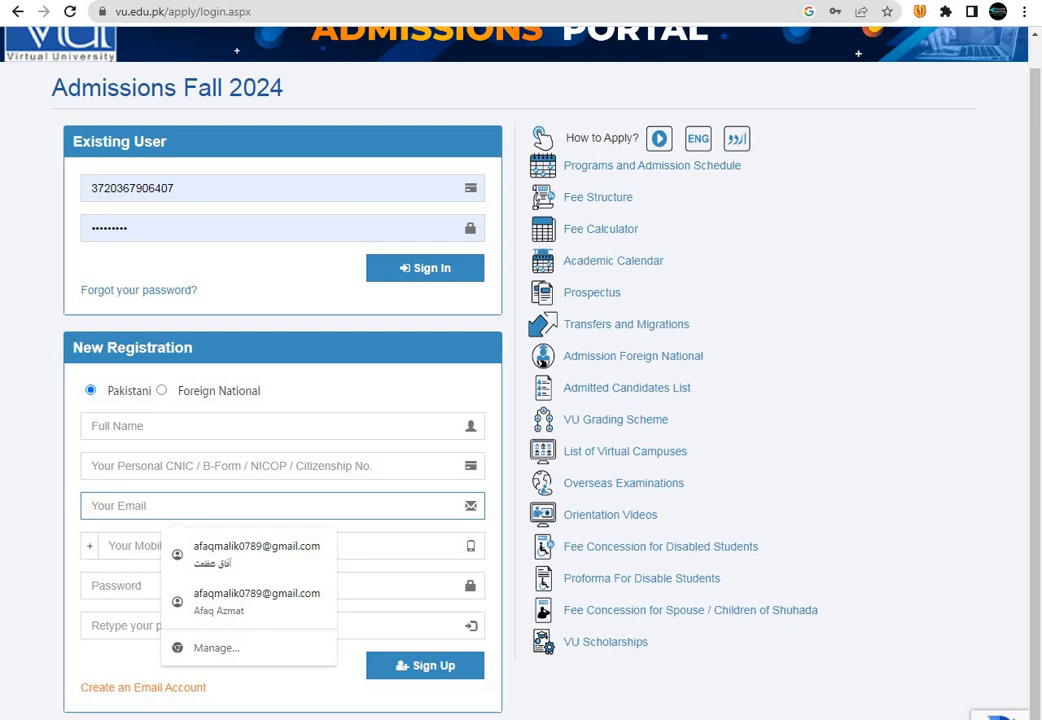
pyautogui.click(185, 472)
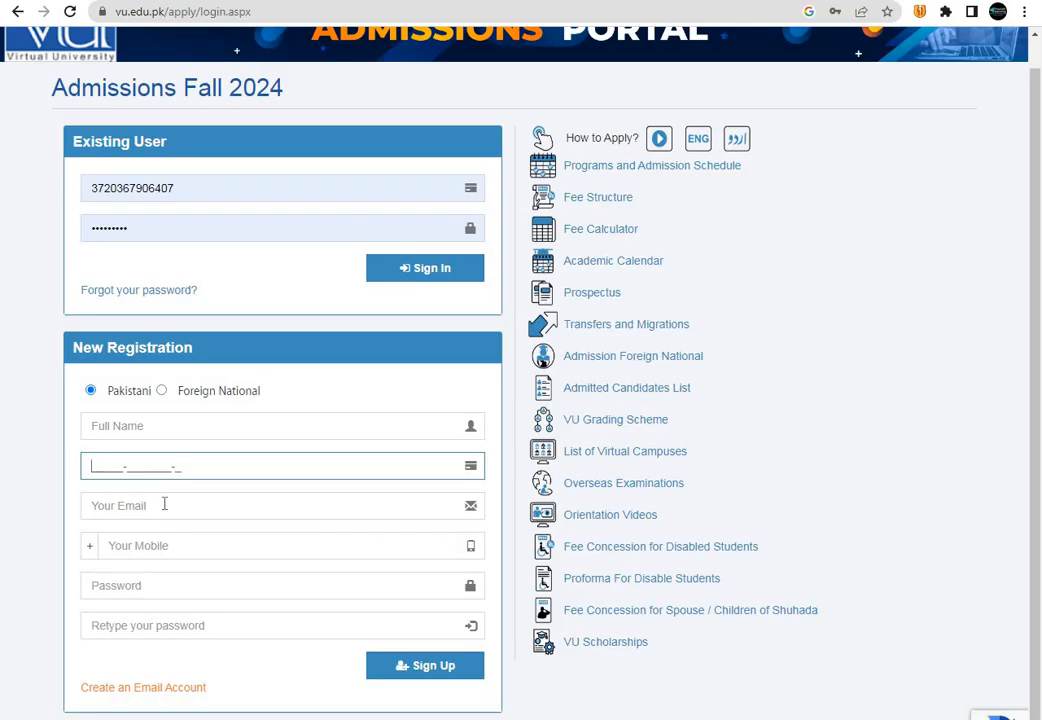
pyautogui.click(164, 506)
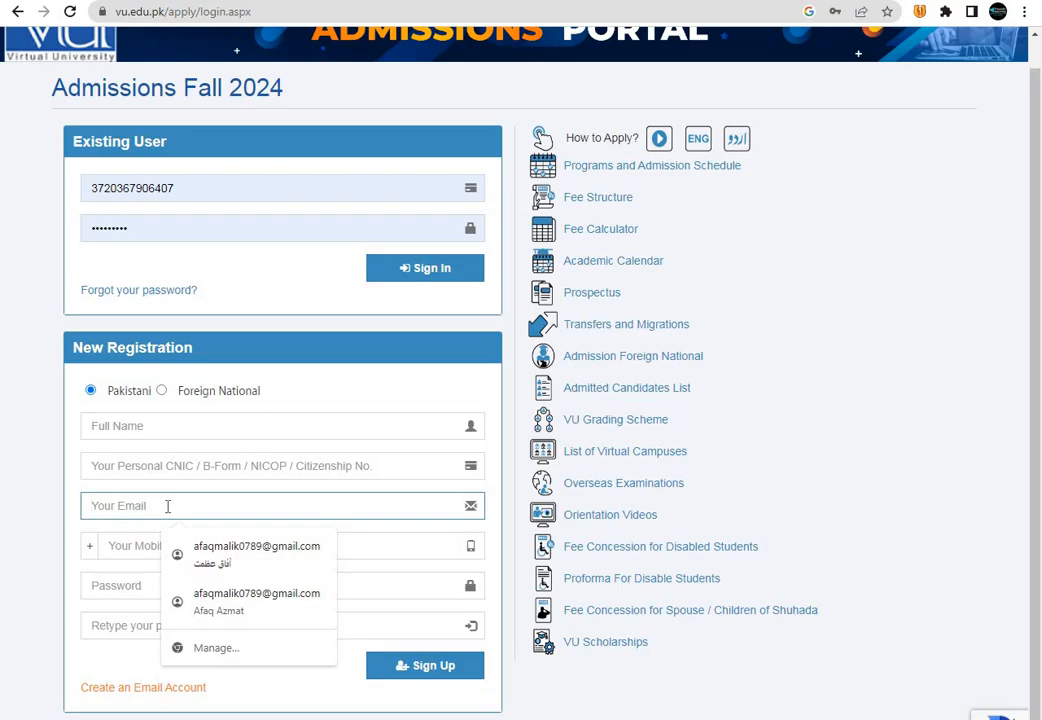
pyautogui.click(136, 545)
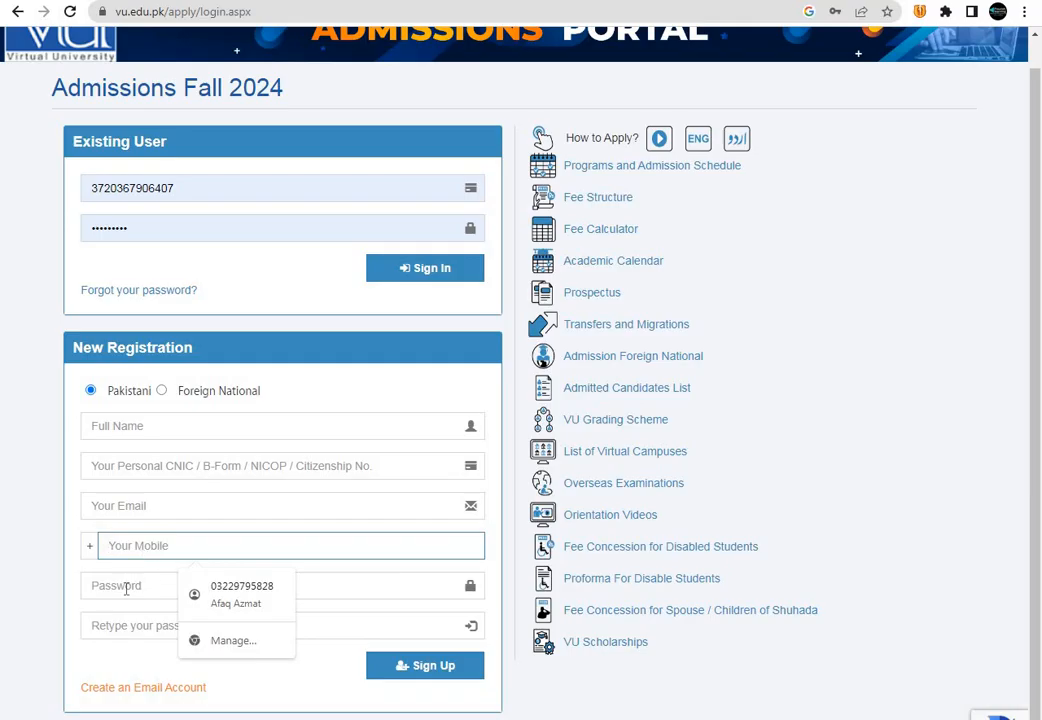
pyautogui.click(125, 588)
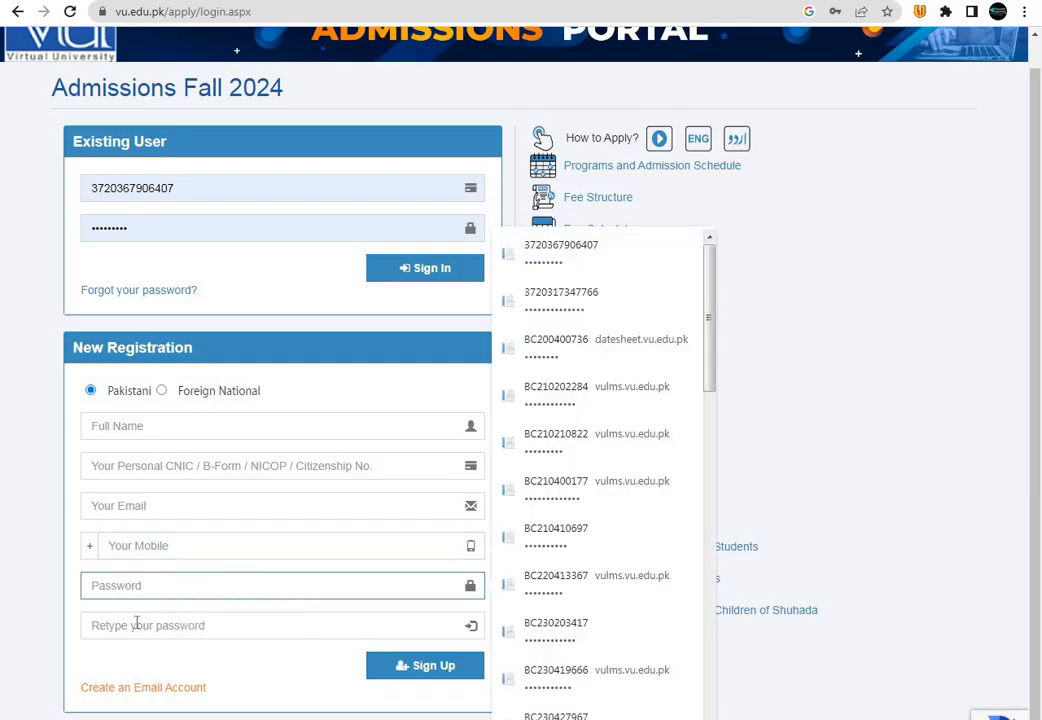
pyautogui.click(138, 625)
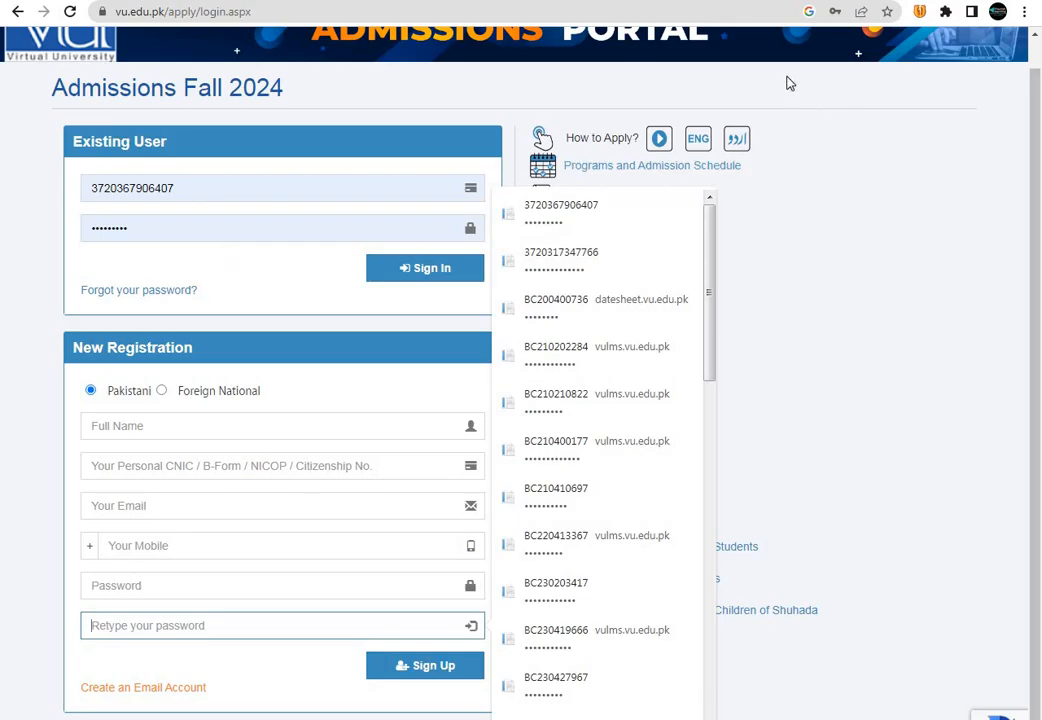
pyautogui.scroll(2, 1025, 182)
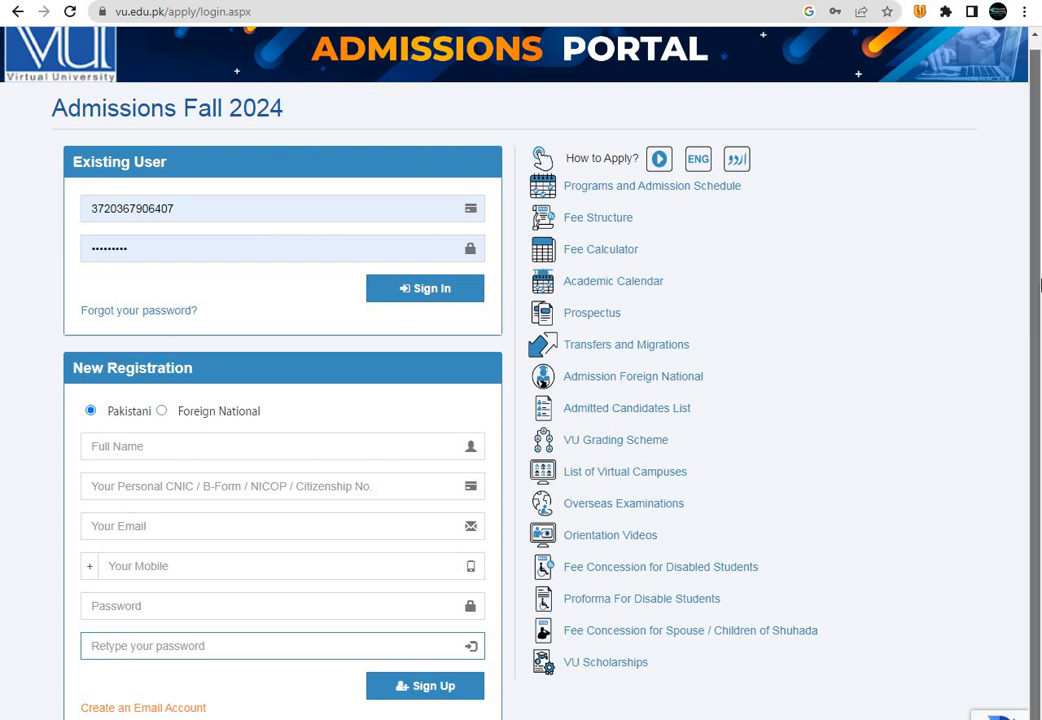
pyautogui.scroll(-1, 1040, 340)
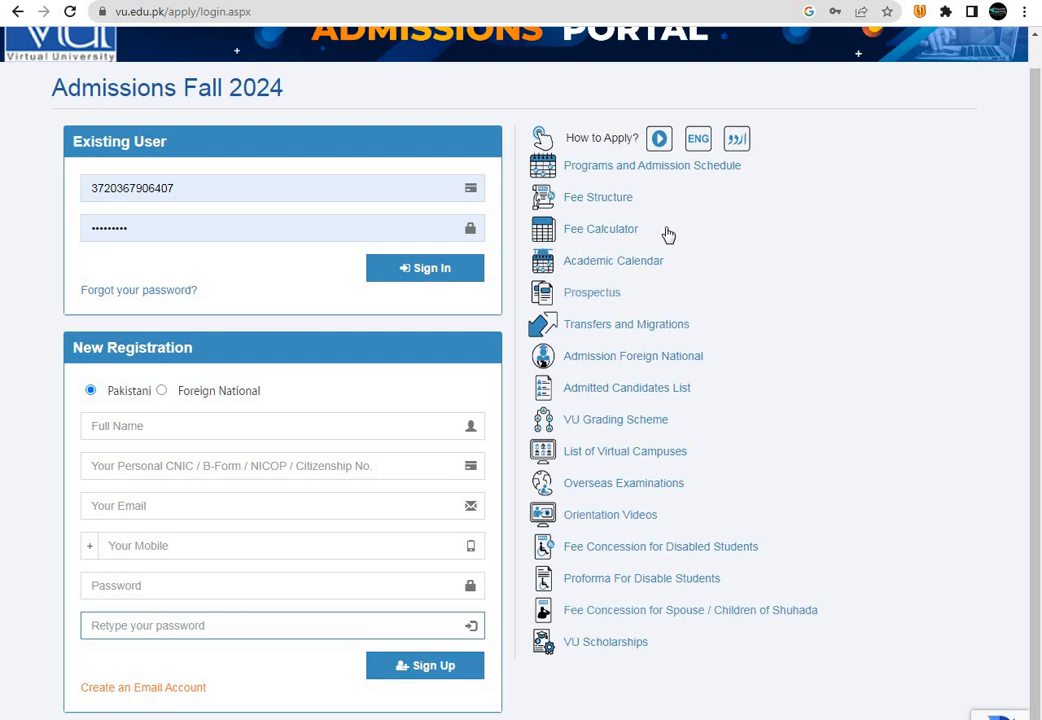
# - Clear the prefilled ID number and password from the Existing User form
pyautogui.click(197, 187)
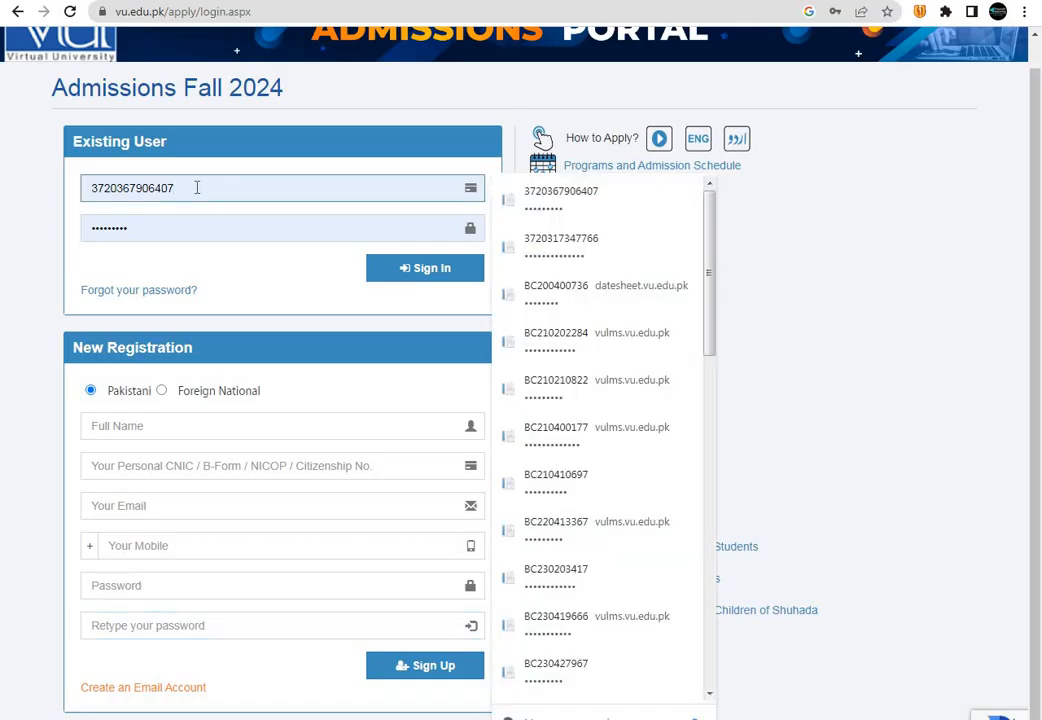
pyautogui.press('BackSpace')
pyautogui.press('BackSpace')
pyautogui.press('BackSpace')
pyautogui.press('BackSpace')
pyautogui.press('BackSpace')
pyautogui.press('BackSpace')
pyautogui.press('BackSpace')
pyautogui.press('BackSpace')
pyautogui.press('BackSpace')
pyautogui.press('BackSpace')
pyautogui.press('BackSpace')
pyautogui.press('BackSpace')
pyautogui.press('BackSpace')
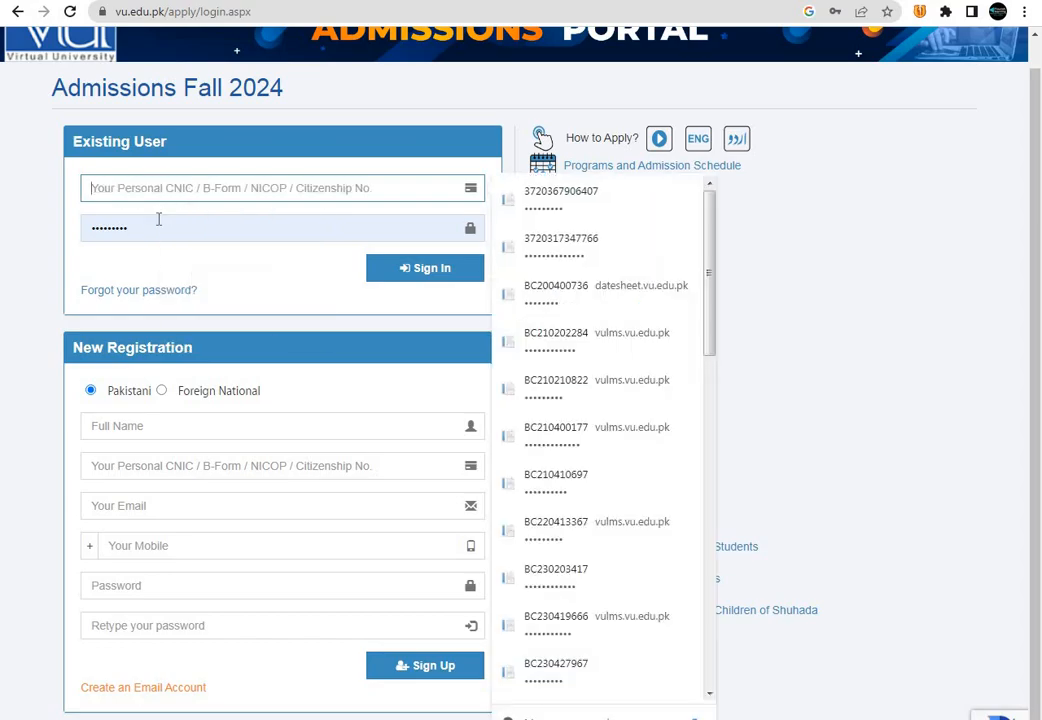
pyautogui.click(152, 229)
pyautogui.press('BackSpace')
pyautogui.press('BackSpace')
pyautogui.press('BackSpace')
pyautogui.press('BackSpace')
pyautogui.press('BackSpace')
pyautogui.press('BackSpace')
pyautogui.press('BackSpace')
pyautogui.press('BackSpace')
pyautogui.press('BackSpace')
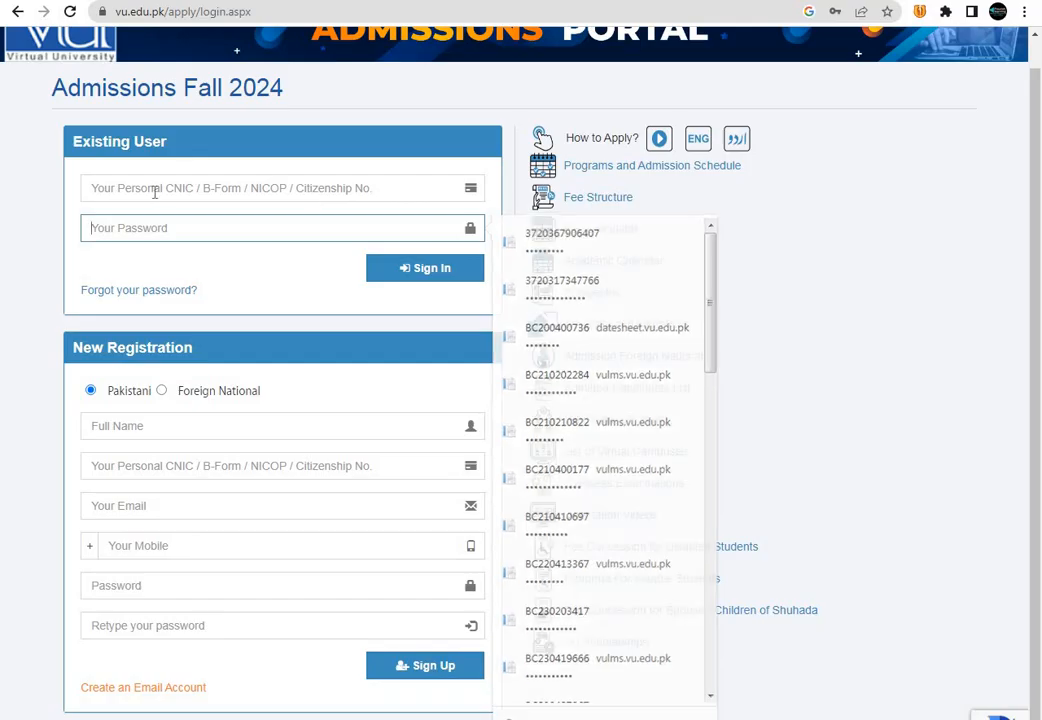
# - Fill the Existing User form with the first saved ID number and password, and try to sign in
pyautogui.click(140, 228)
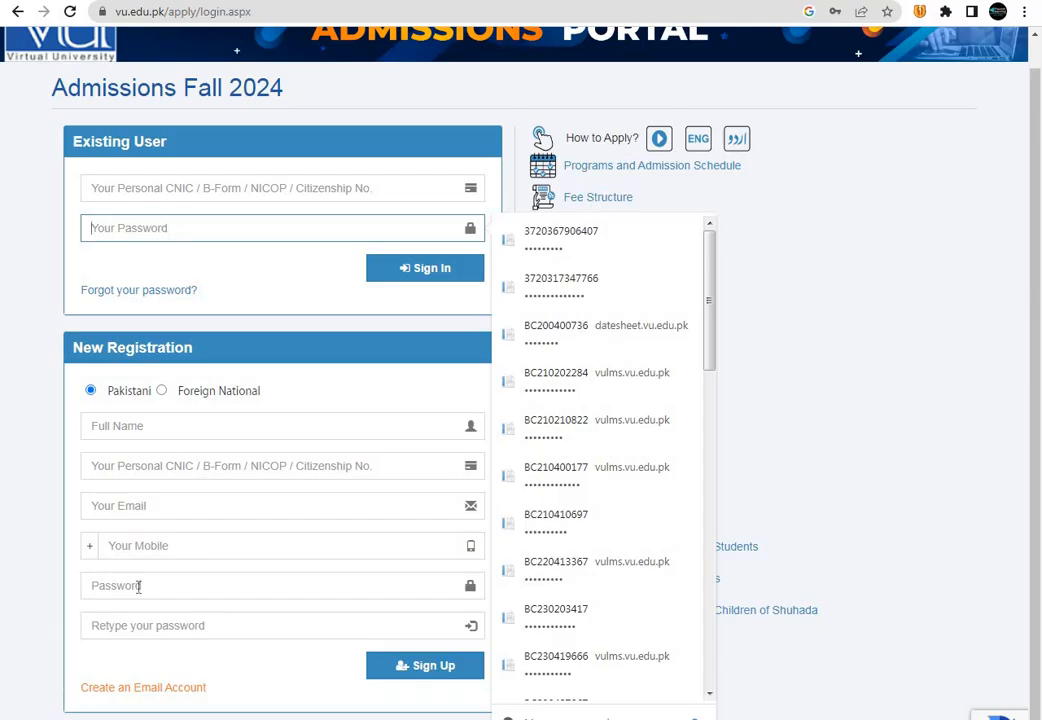
pyautogui.click(157, 188)
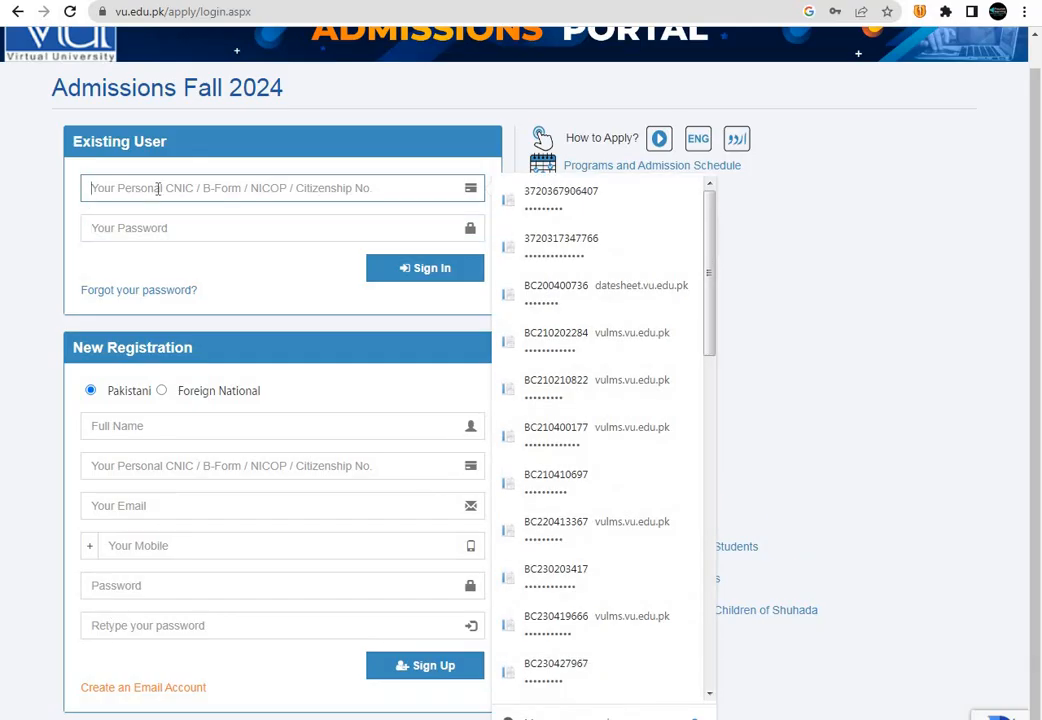
pyautogui.click(567, 203)
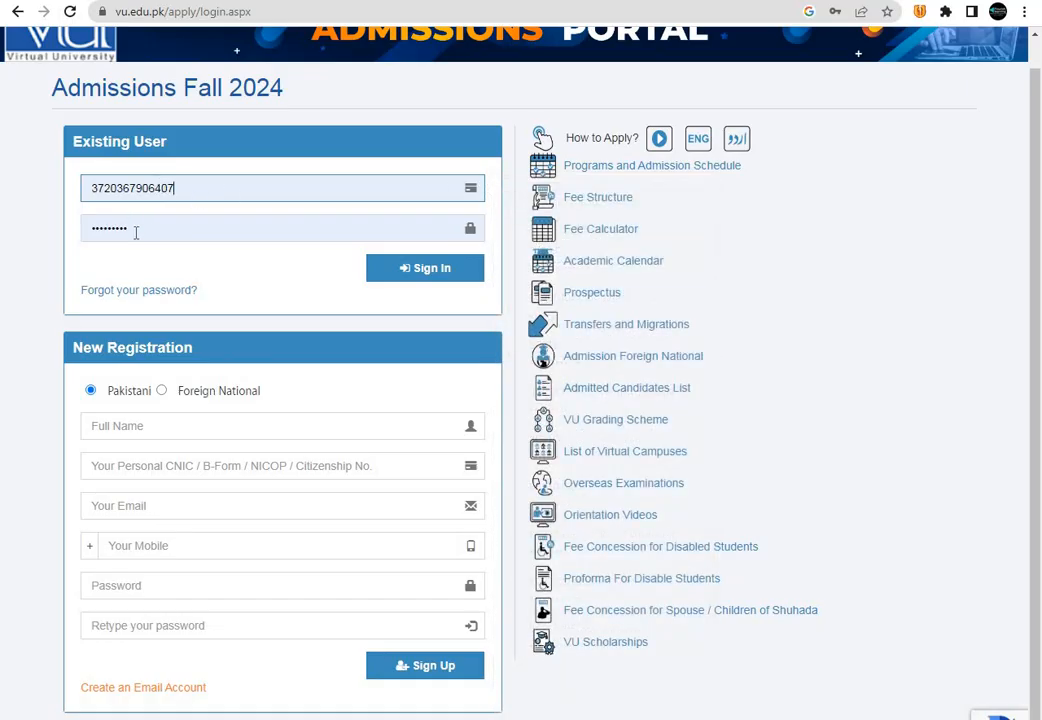
pyautogui.click(430, 269)
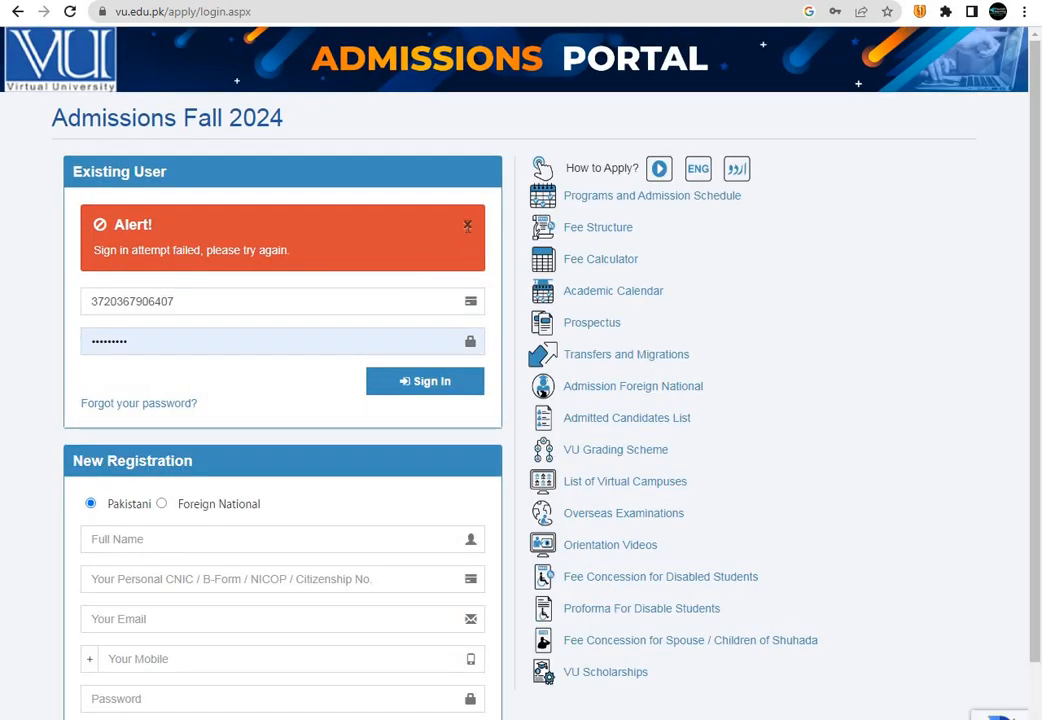
pyautogui.click(468, 230)
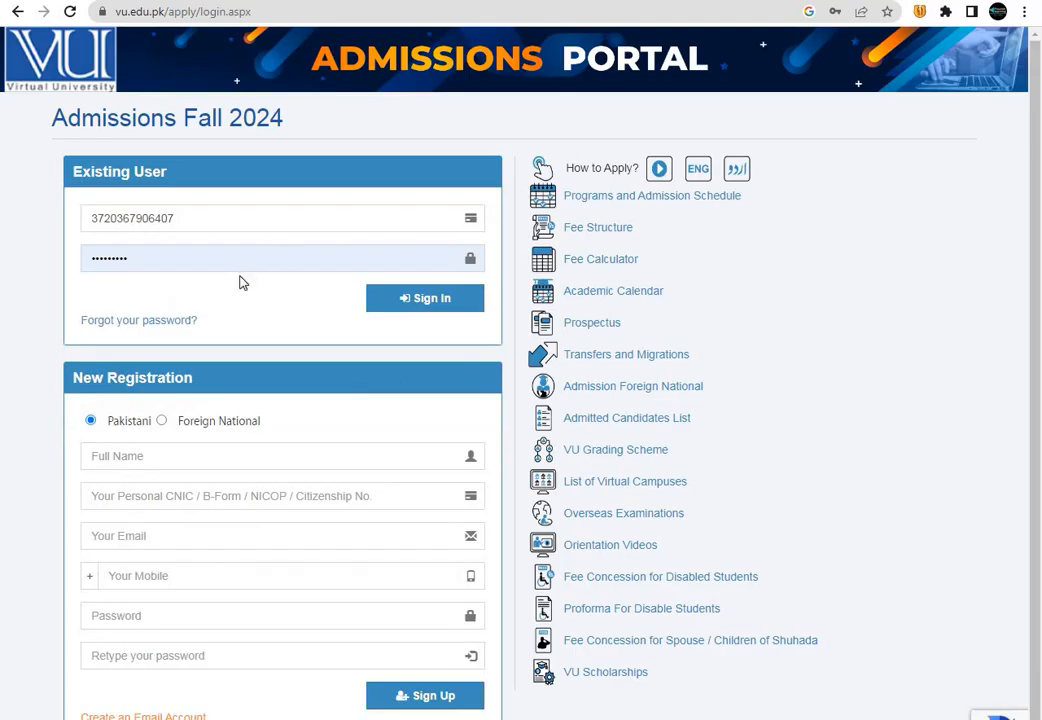
pyautogui.click(417, 301)
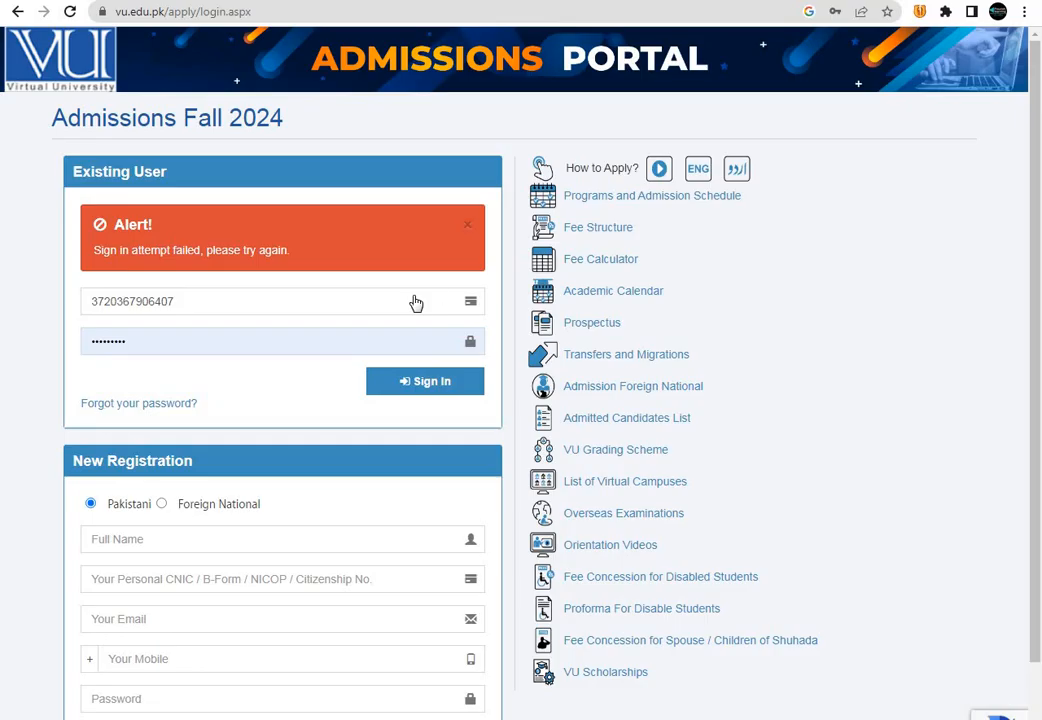
pyautogui.click(468, 227)
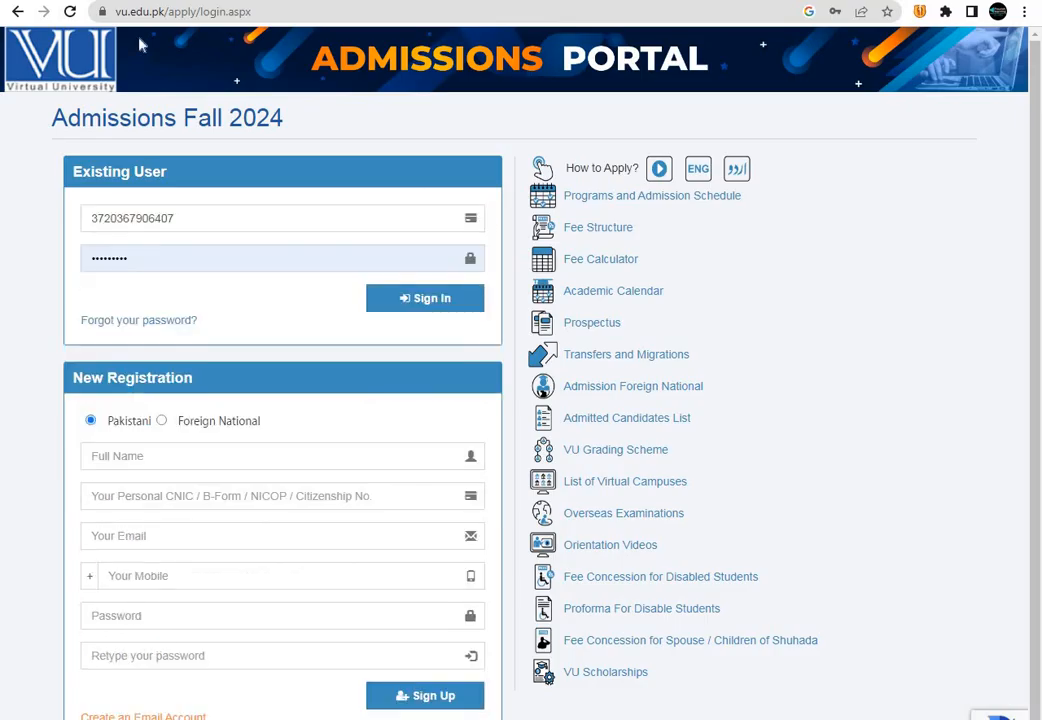
# - Reload the login page and sign in to the existing account with its ID number and password
pyautogui.click(267, 7)
pyautogui.press('Return')
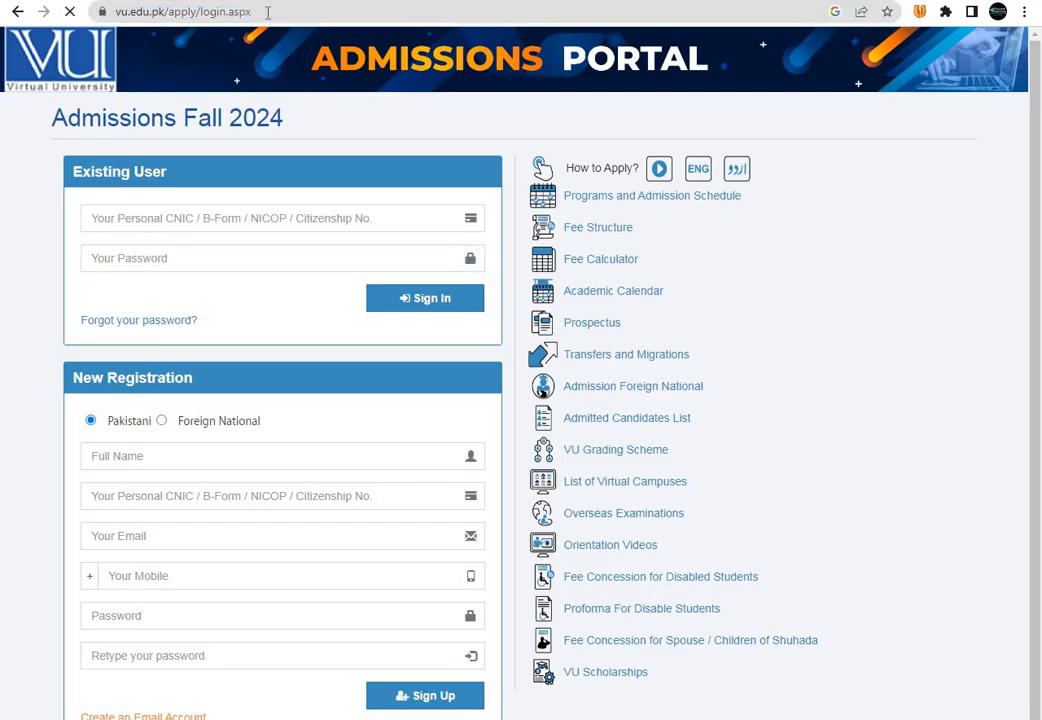
pyautogui.click(192, 219)
pyautogui.click(421, 309)
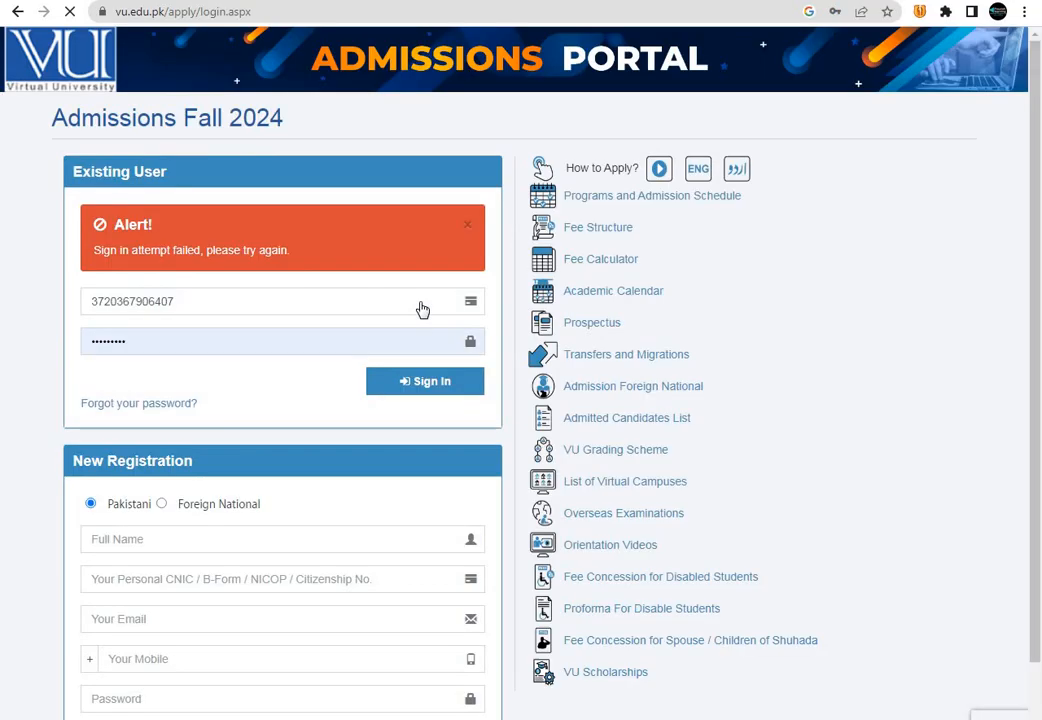
pyautogui.click(472, 227)
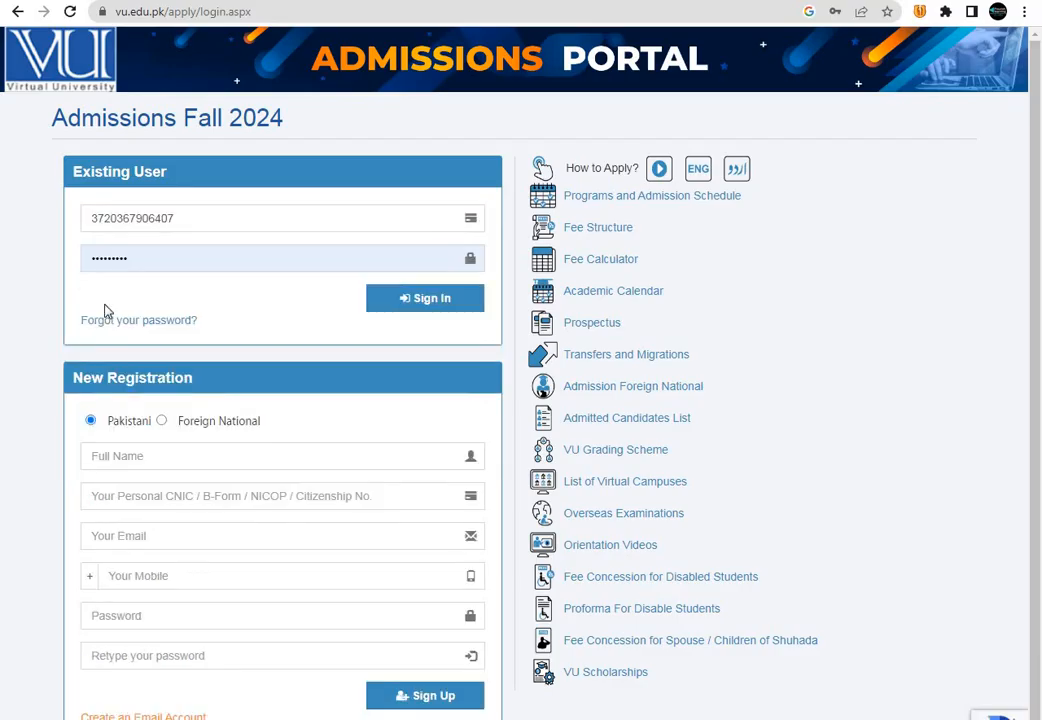
pyautogui.click(140, 260)
pyautogui.click(430, 298)
pyautogui.click(432, 300)
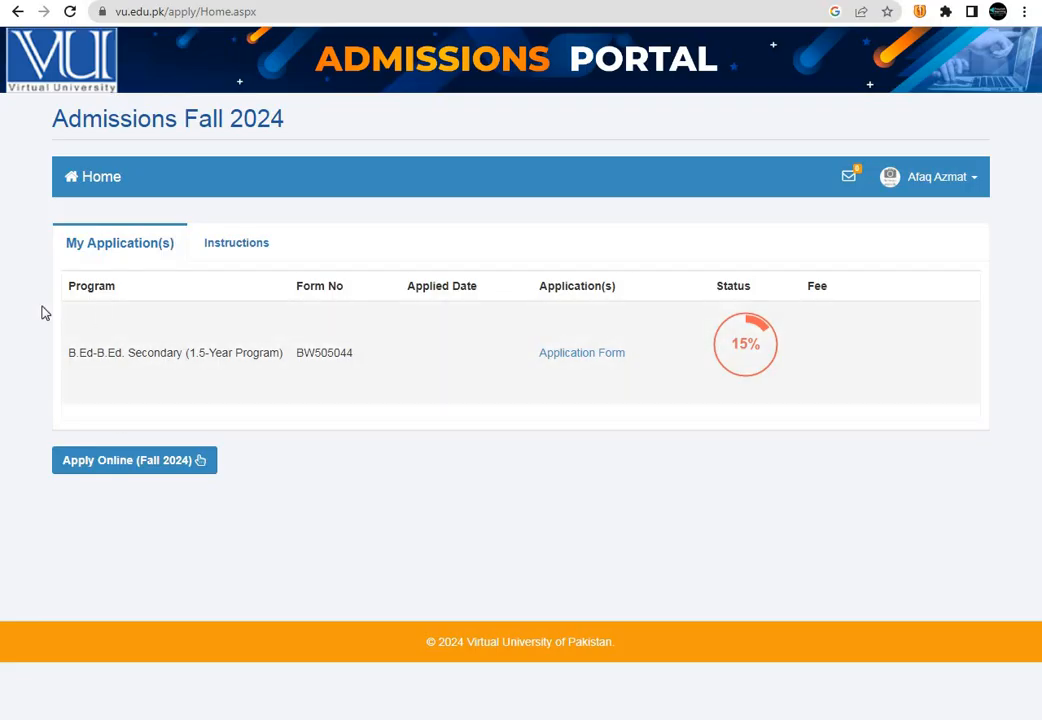
# - Review the existing application's row and start an online application for Fall 2024
pyautogui.moveTo(67, 287); pyautogui.dragTo(830, 345)
pyautogui.click(333, 488)
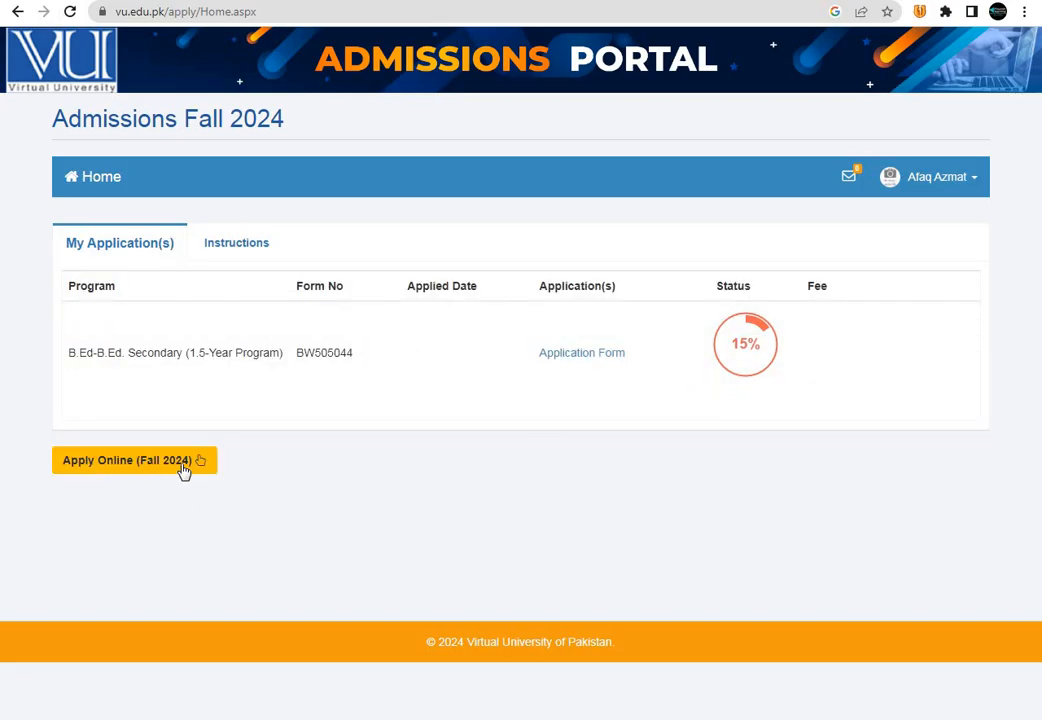
pyautogui.click(143, 468)
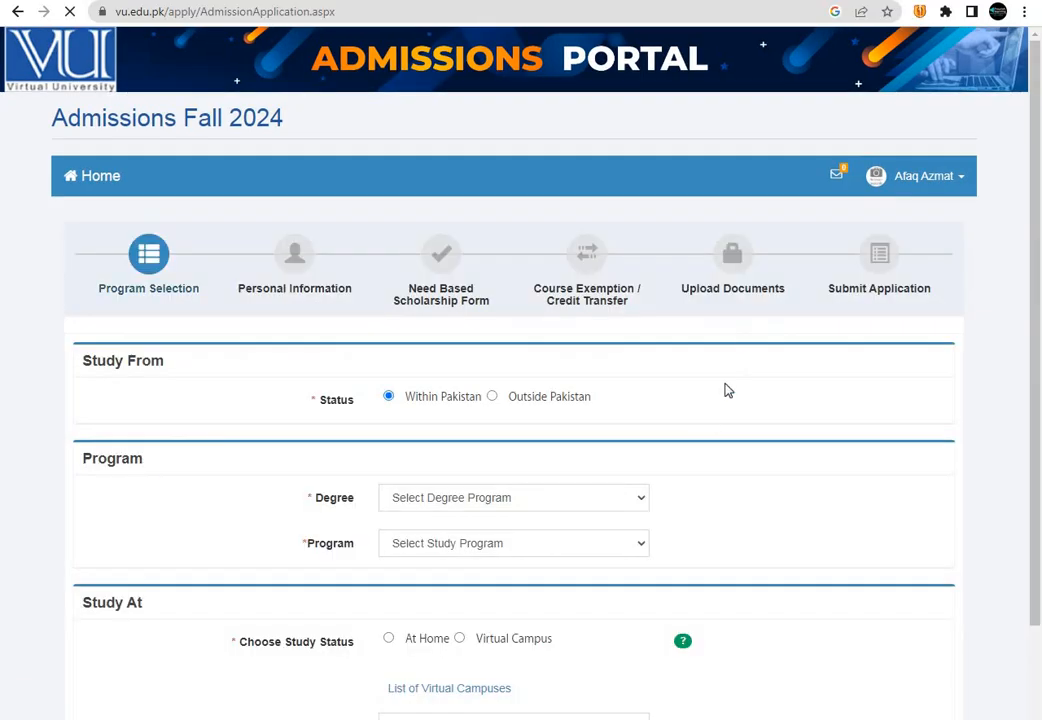
# - Look over the Program Selection form and set the degree to BS
pyautogui.moveTo(1033, 279); pyautogui.dragTo(1040, 495)
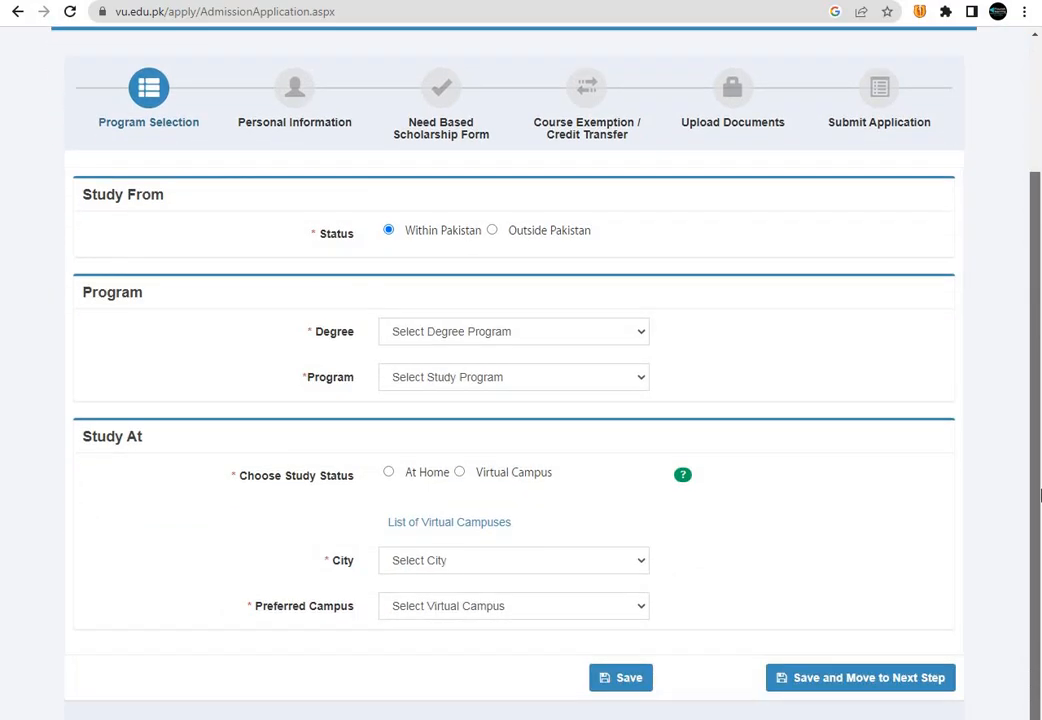
pyautogui.moveTo(1040, 303); pyautogui.dragTo(1040, 186)
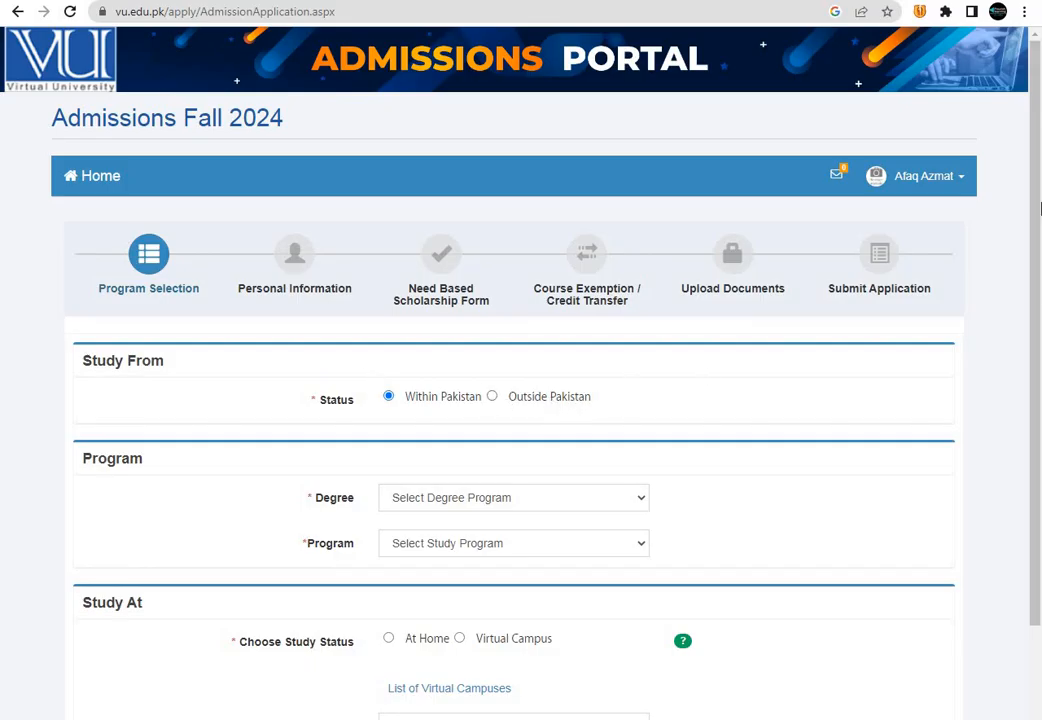
pyautogui.moveTo(1040, 190); pyautogui.dragTo(1040, 272)
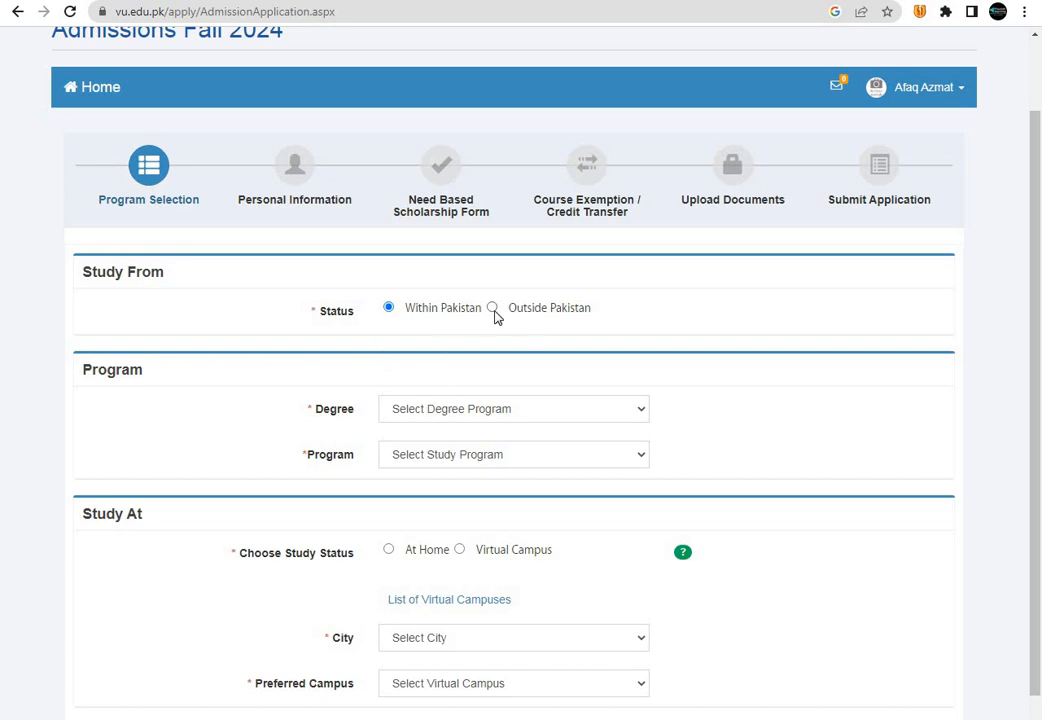
pyautogui.click(543, 417)
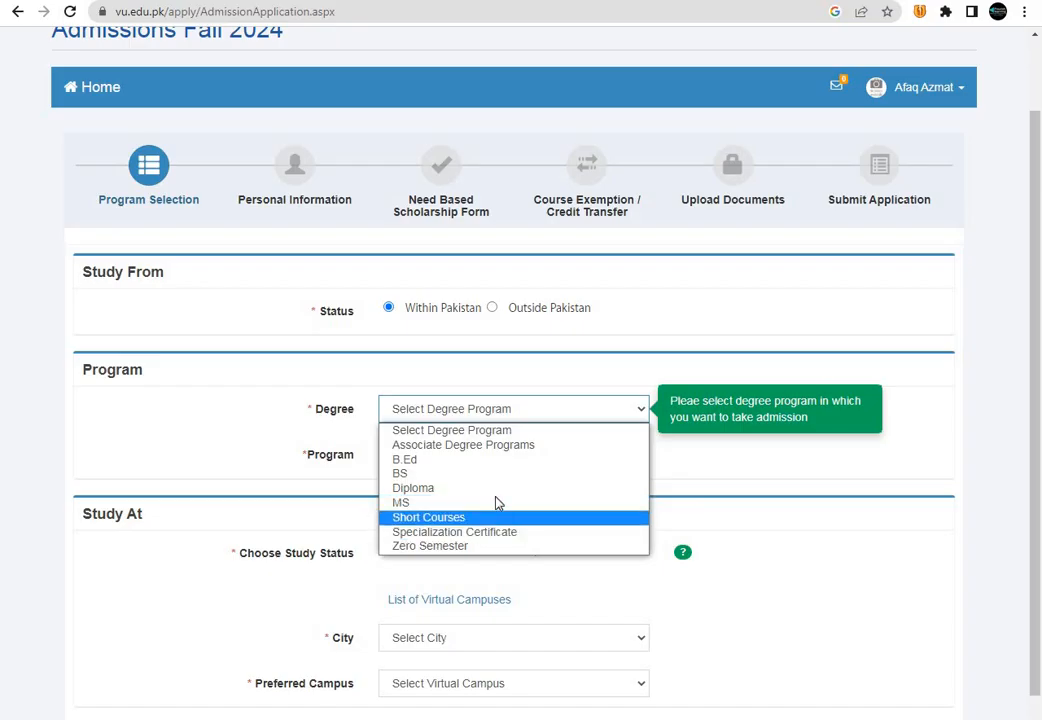
pyautogui.click(267, 394)
pyautogui.click(507, 414)
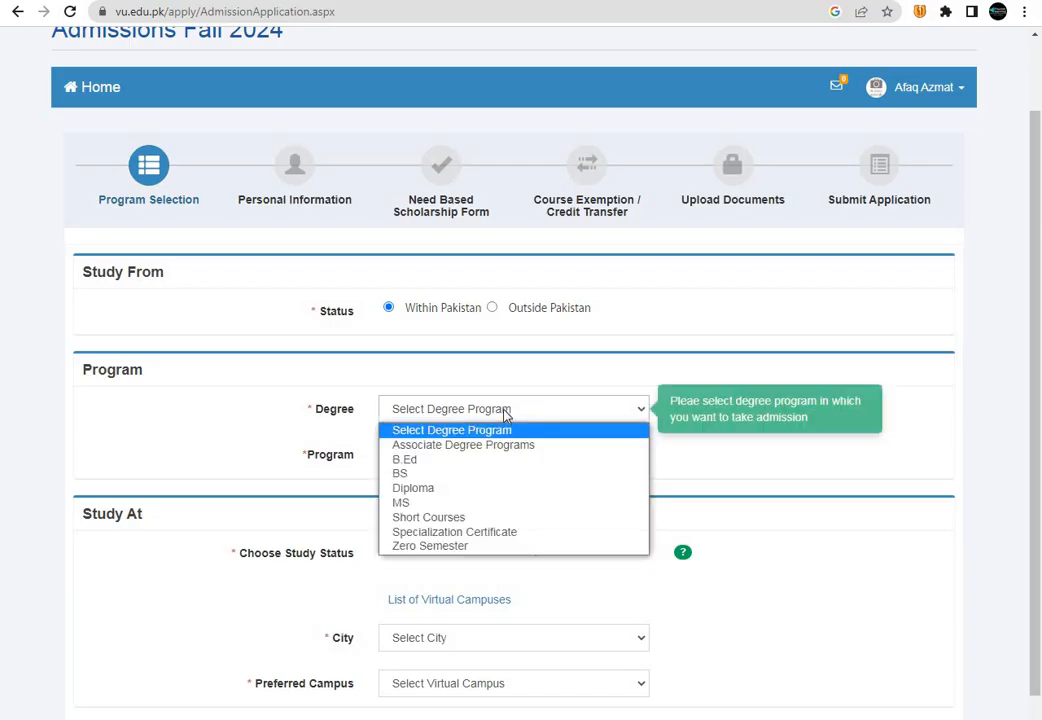
pyautogui.click(404, 475)
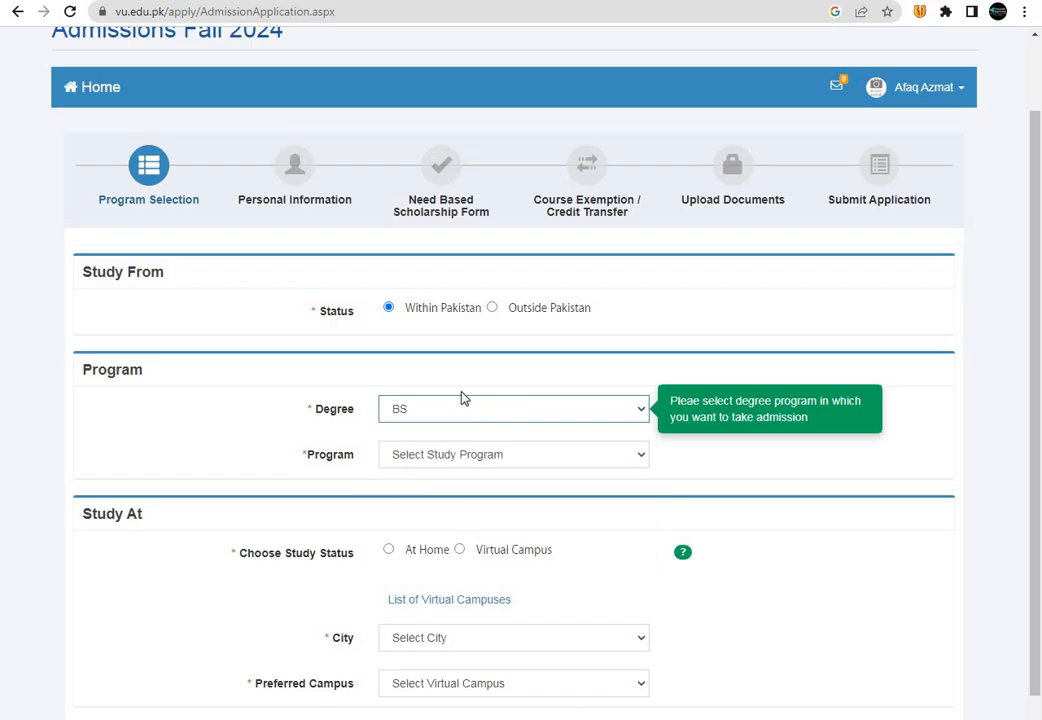
# - Set the degree to B.Ed and the program to B.Ed. Secondary (1.5-Year Program)
pyautogui.click(443, 411)
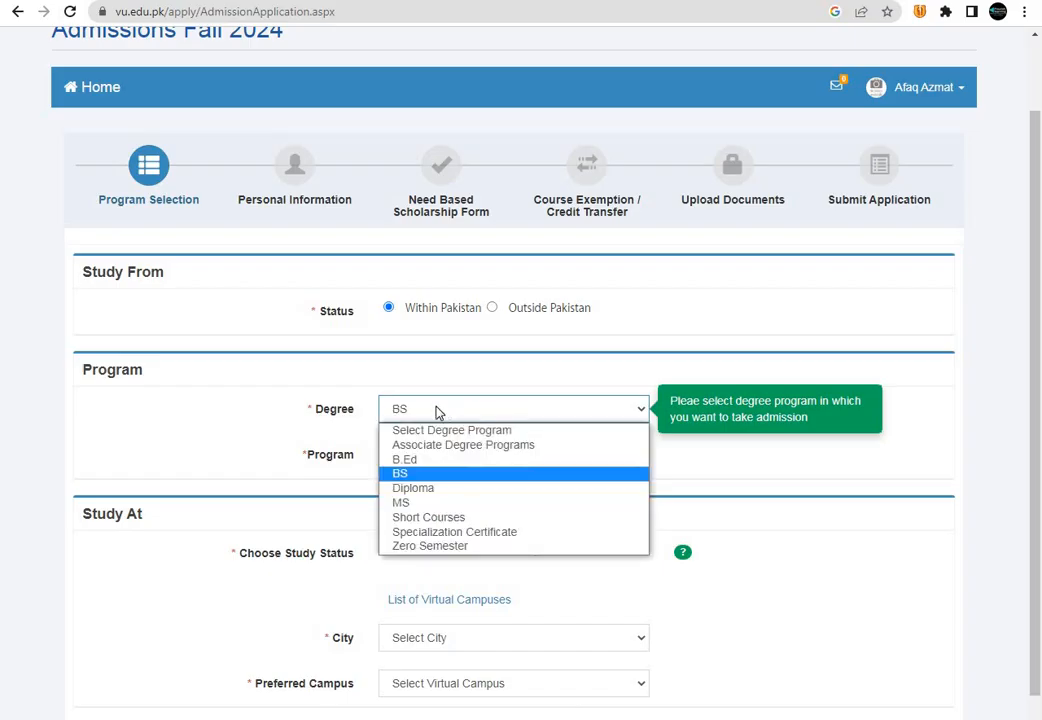
pyautogui.click(418, 459)
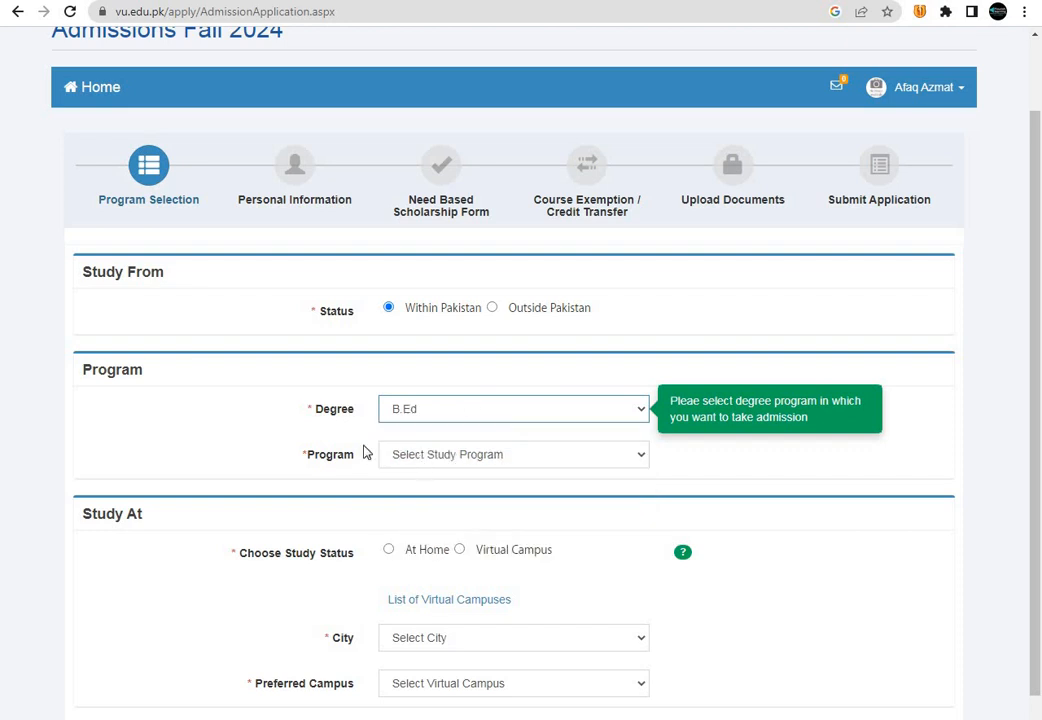
pyautogui.click(479, 457)
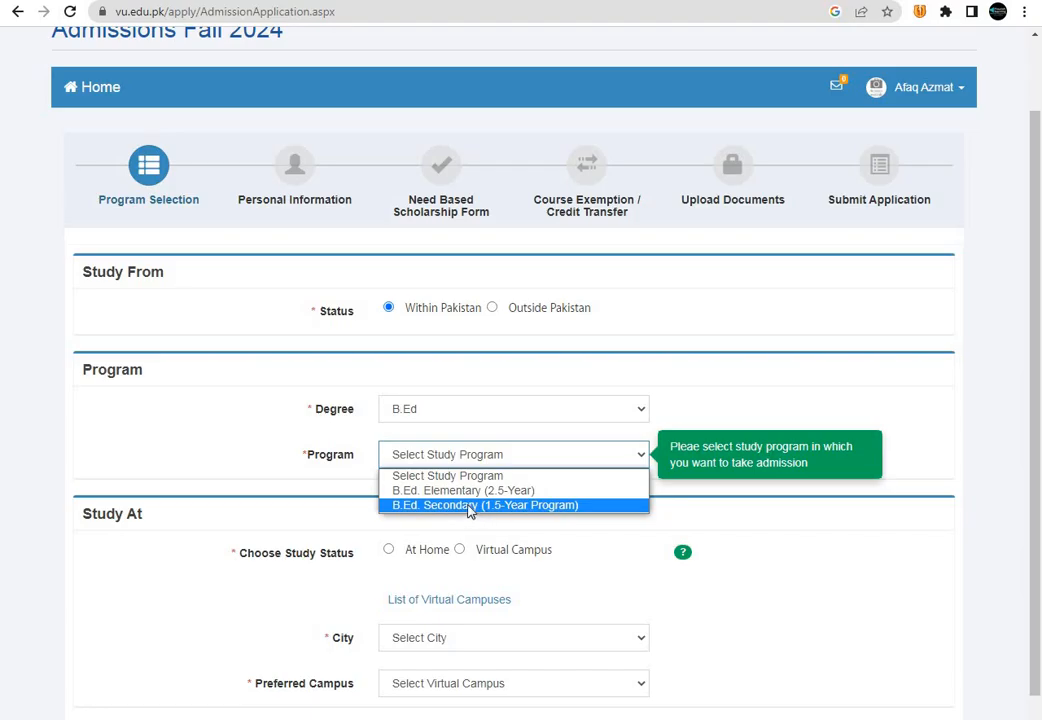
pyautogui.click(484, 409)
pyautogui.click(484, 409)
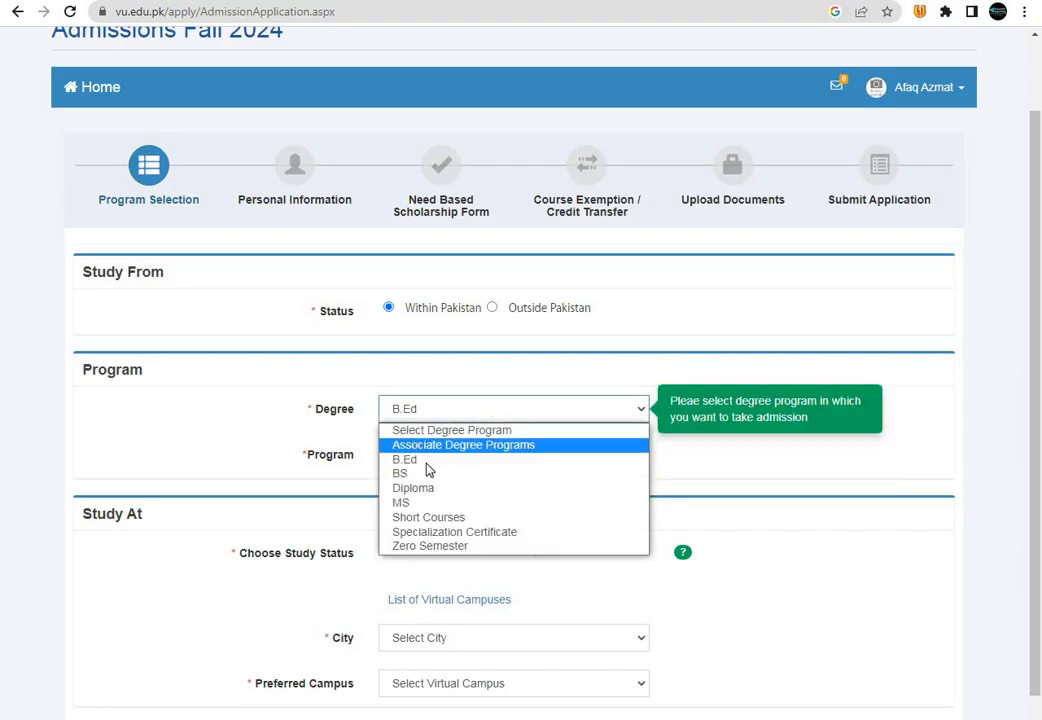
pyautogui.click(427, 474)
pyautogui.click(448, 456)
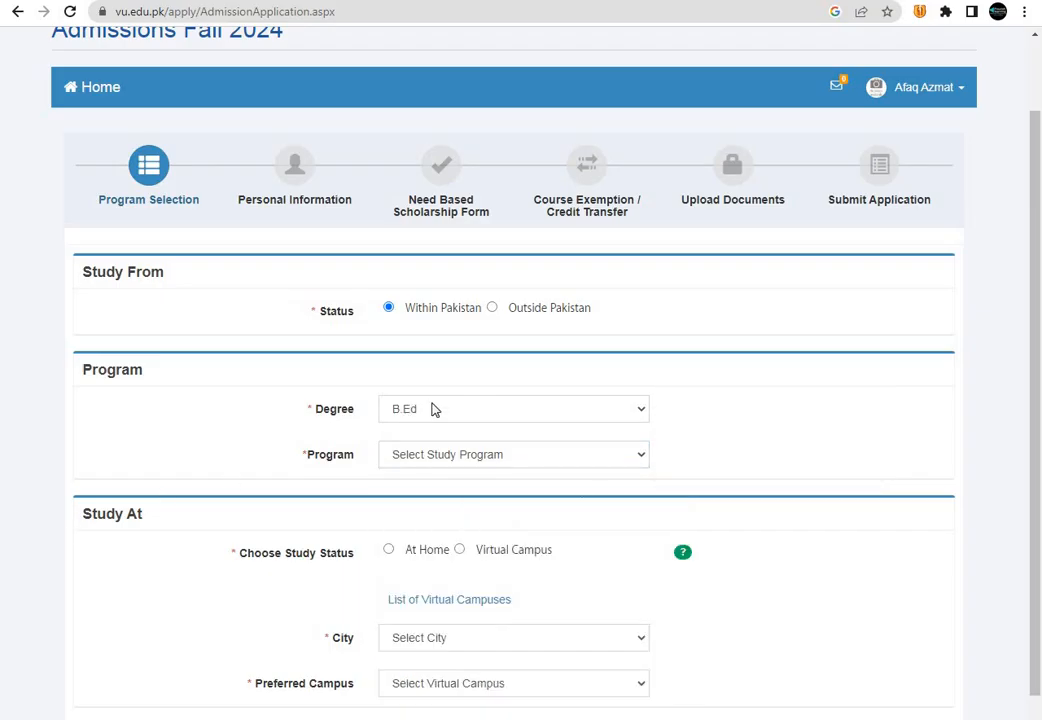
pyautogui.click(634, 458)
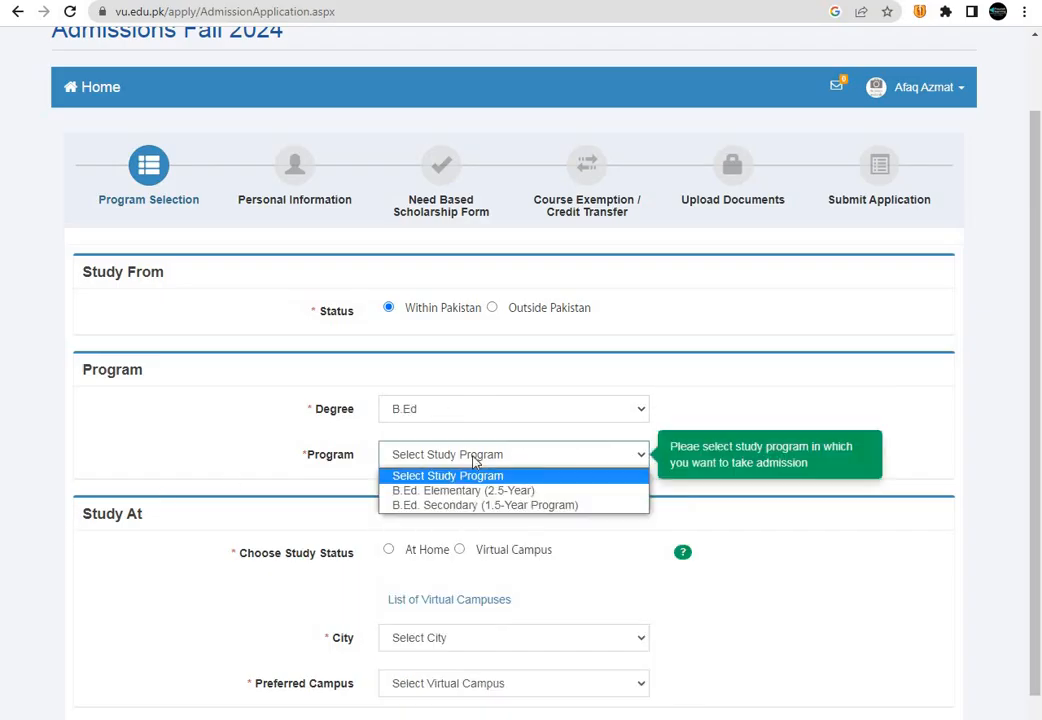
pyautogui.click(463, 506)
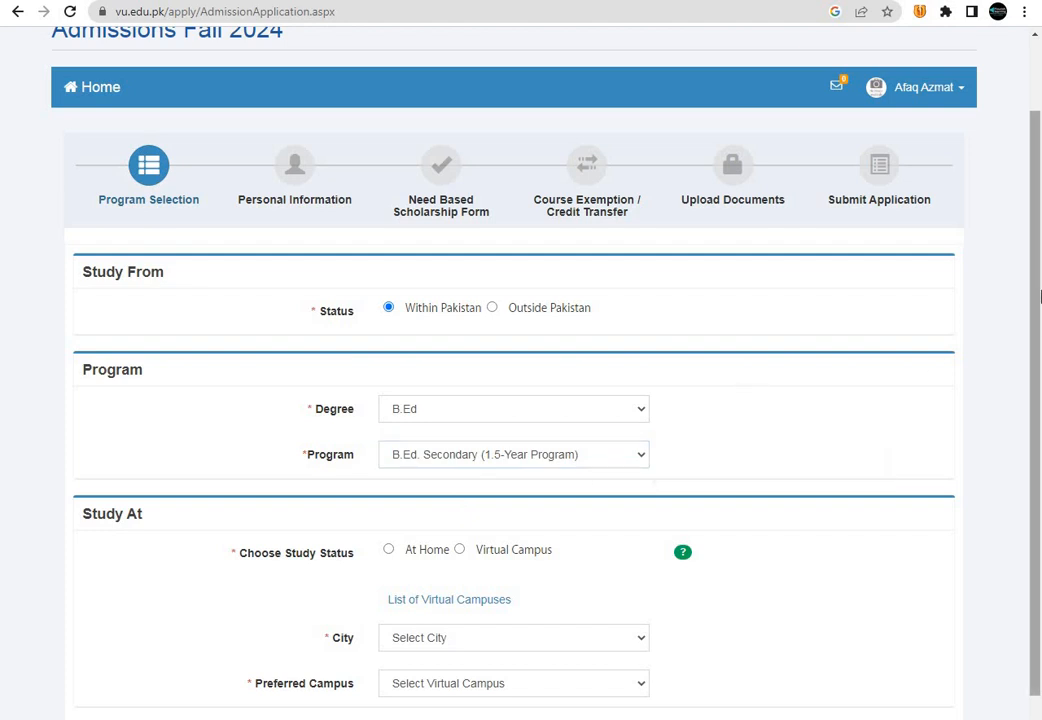
# - Set the study status to Virtual Campus and view the list of virtual campuses
pyautogui.scroll(-1, 437, 484)
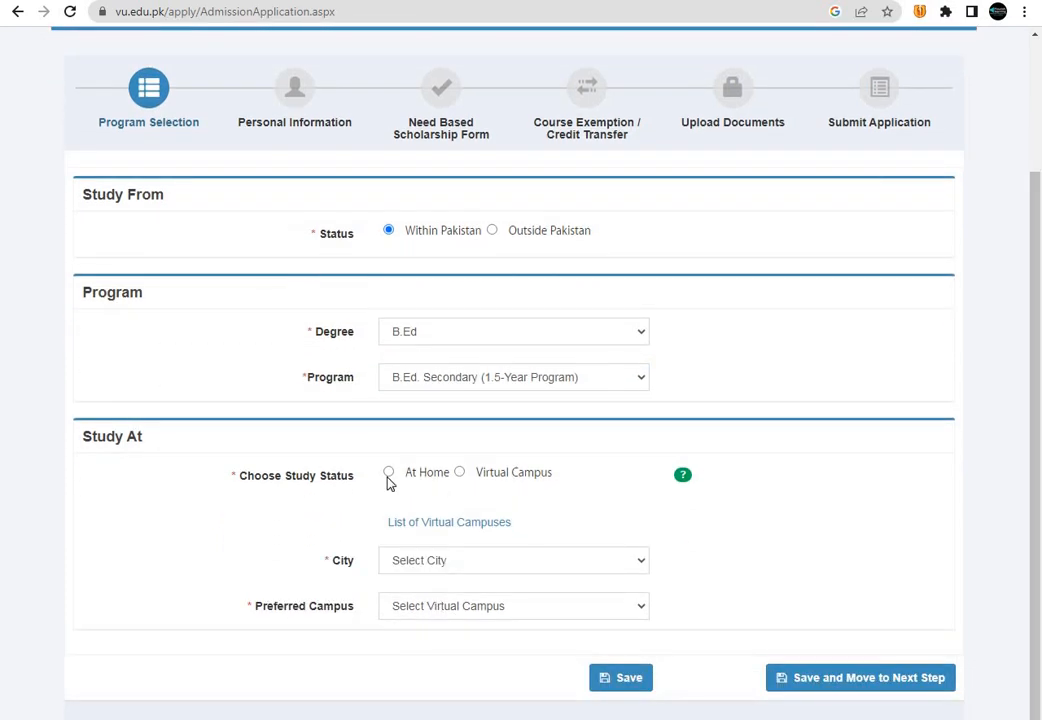
pyautogui.click(460, 474)
pyautogui.click(389, 474)
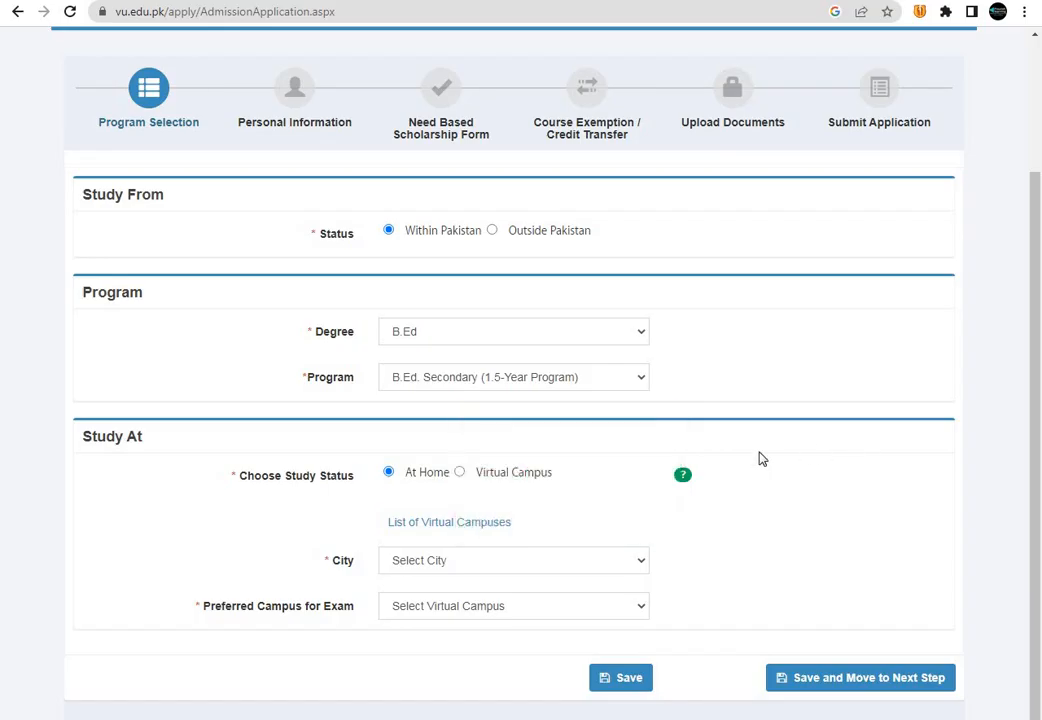
pyautogui.click(460, 473)
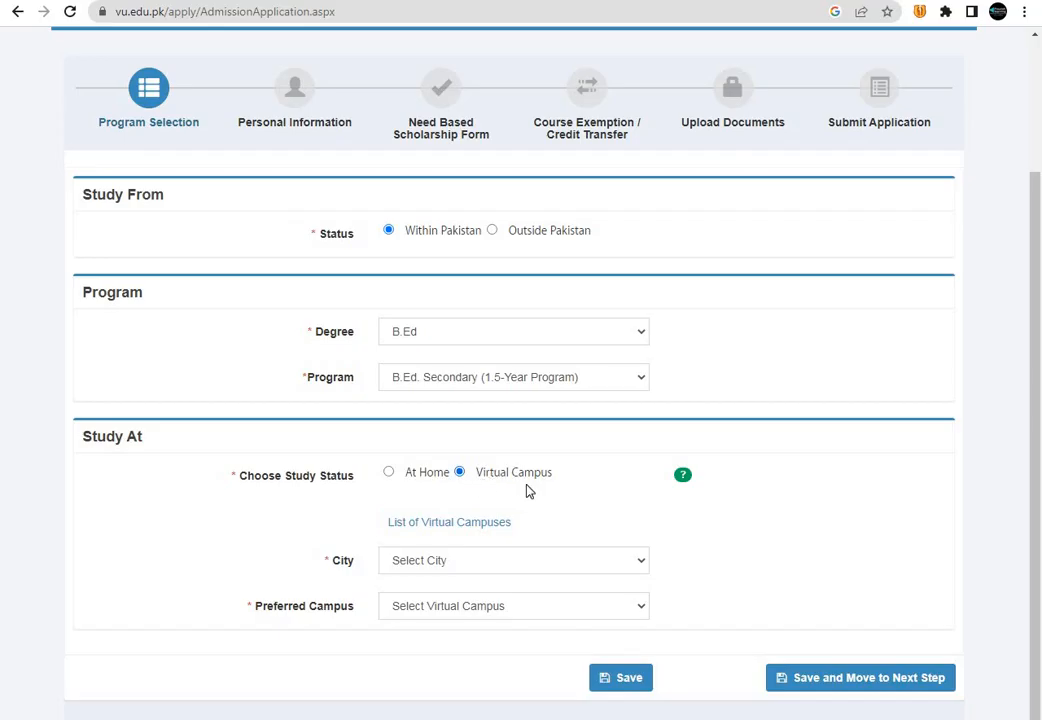
pyautogui.click(465, 523)
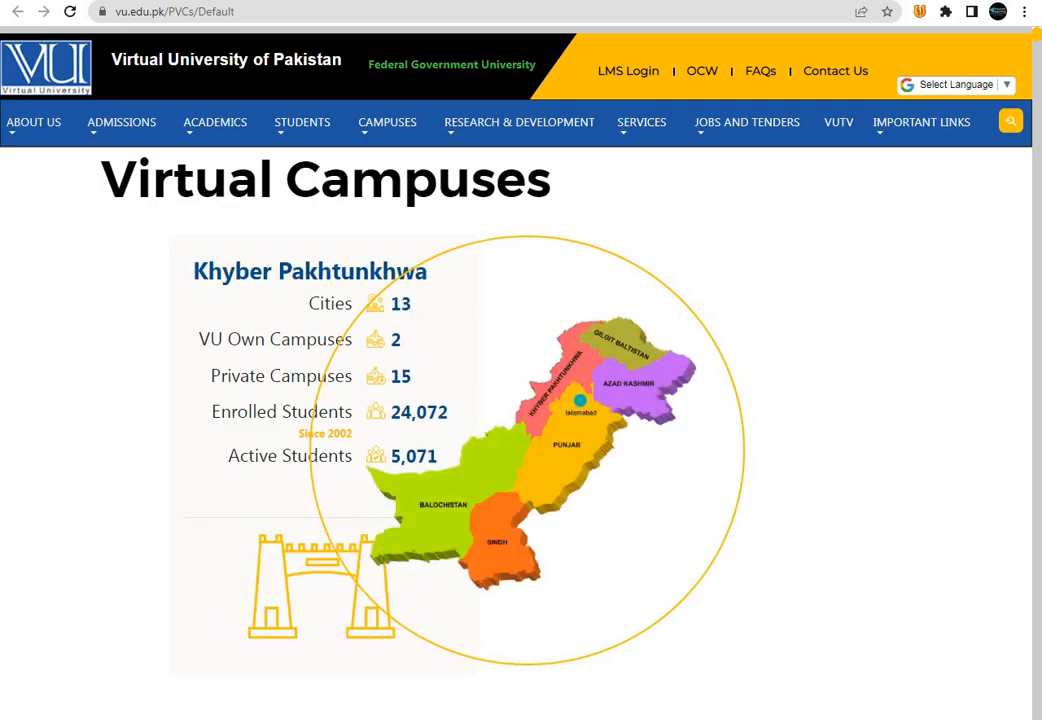
pyautogui.moveTo(564, 447)
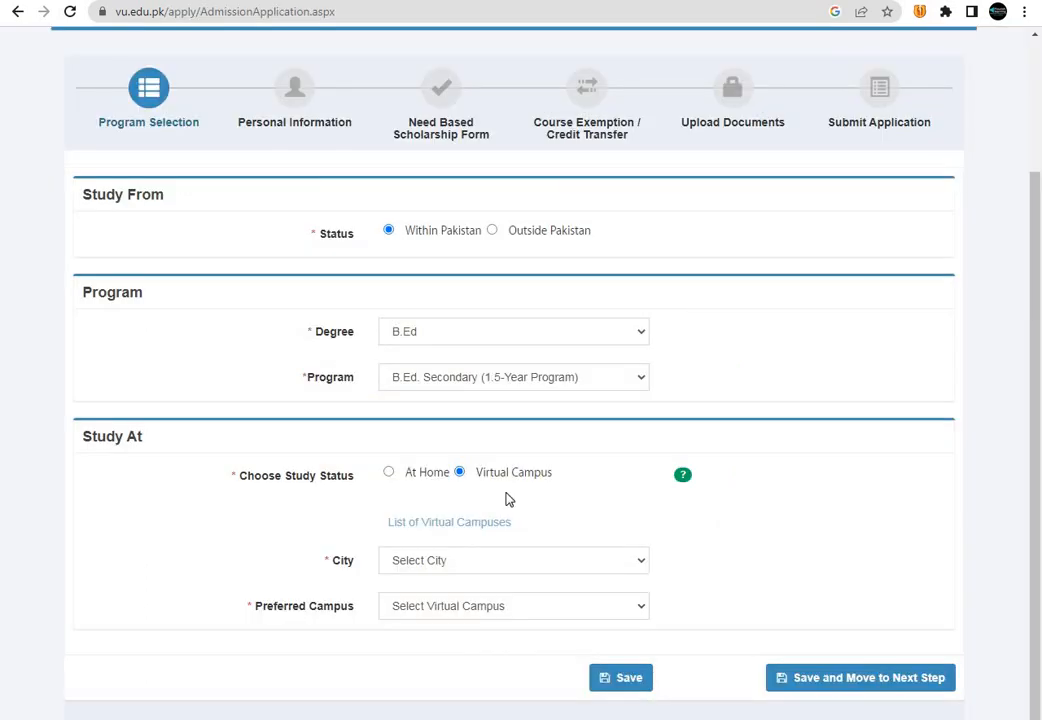
# - Look through the available cities and set the study city to CHAKWAL
pyautogui.click(525, 561)
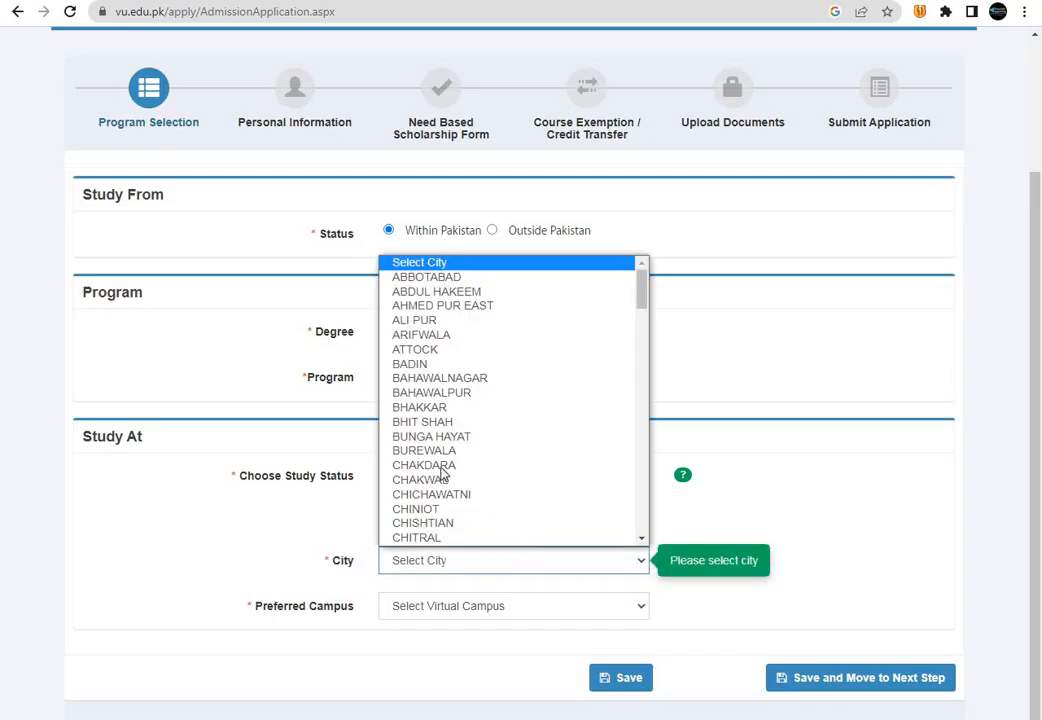
pyautogui.scroll(-15, 451, 360)
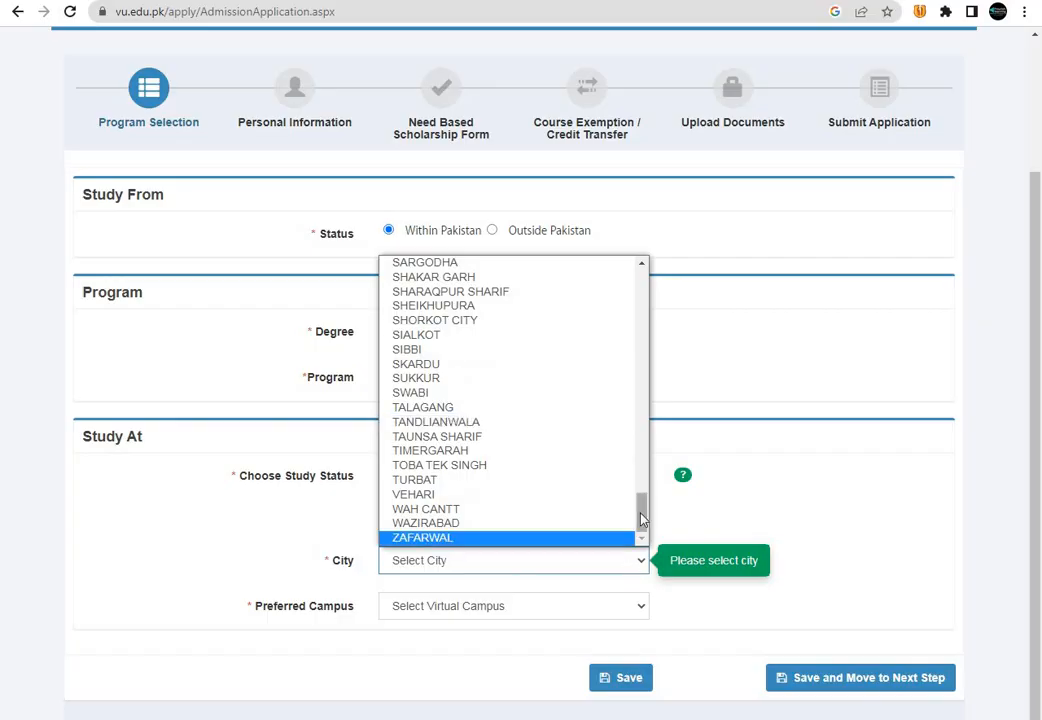
pyautogui.moveTo(641, 512); pyautogui.dragTo(631, 296)
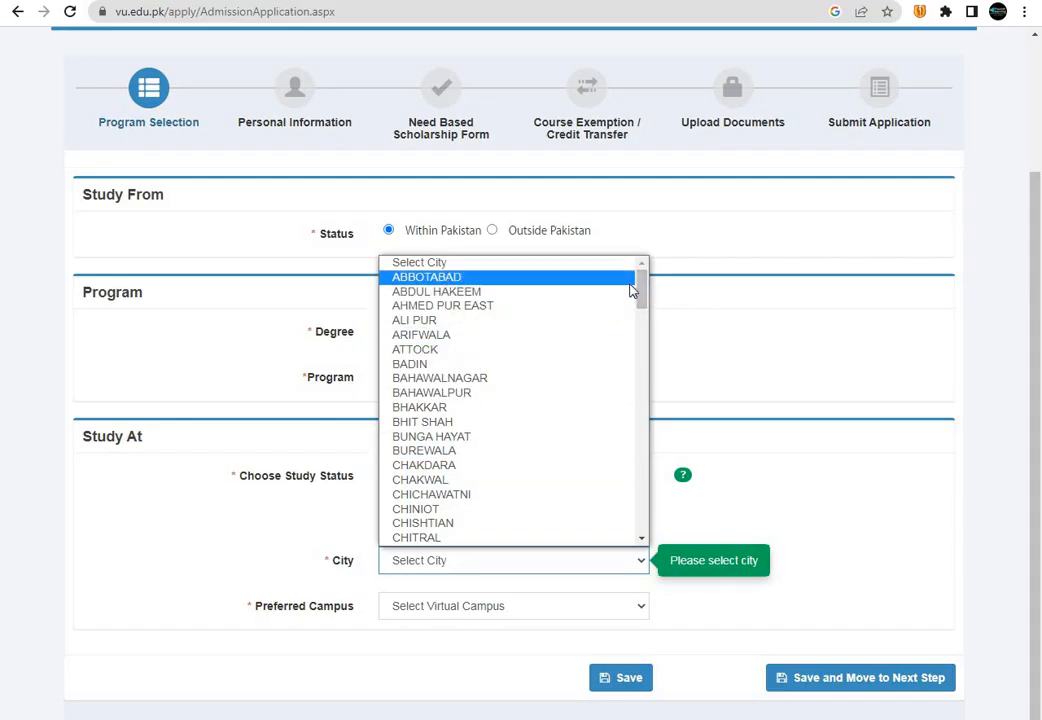
pyautogui.scroll(-1, 440, 291)
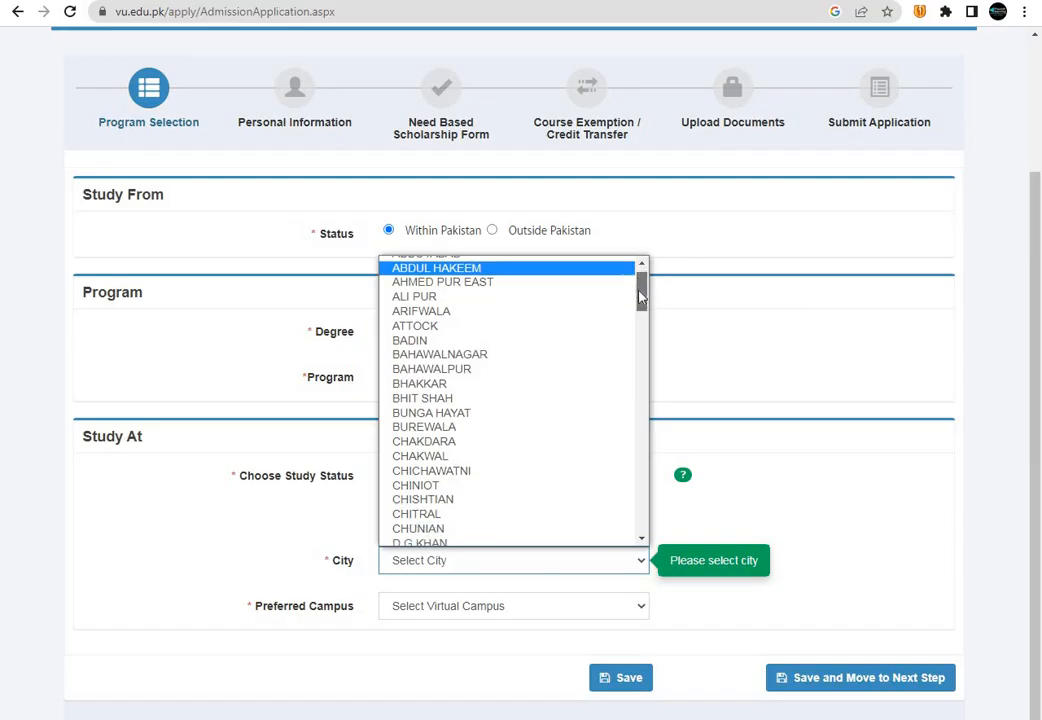
pyautogui.click(419, 456)
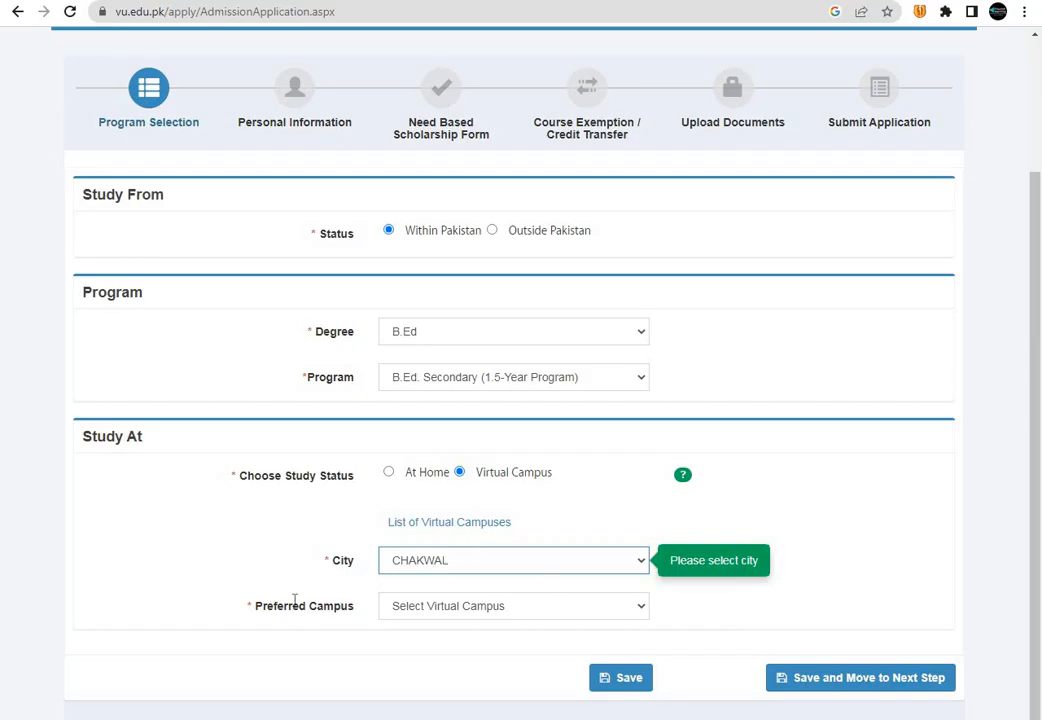
# - Set the preferred campus to PCKW01 - Virtual University Bhoun Road Campus and try to save and move to the next step
pyautogui.click(528, 609)
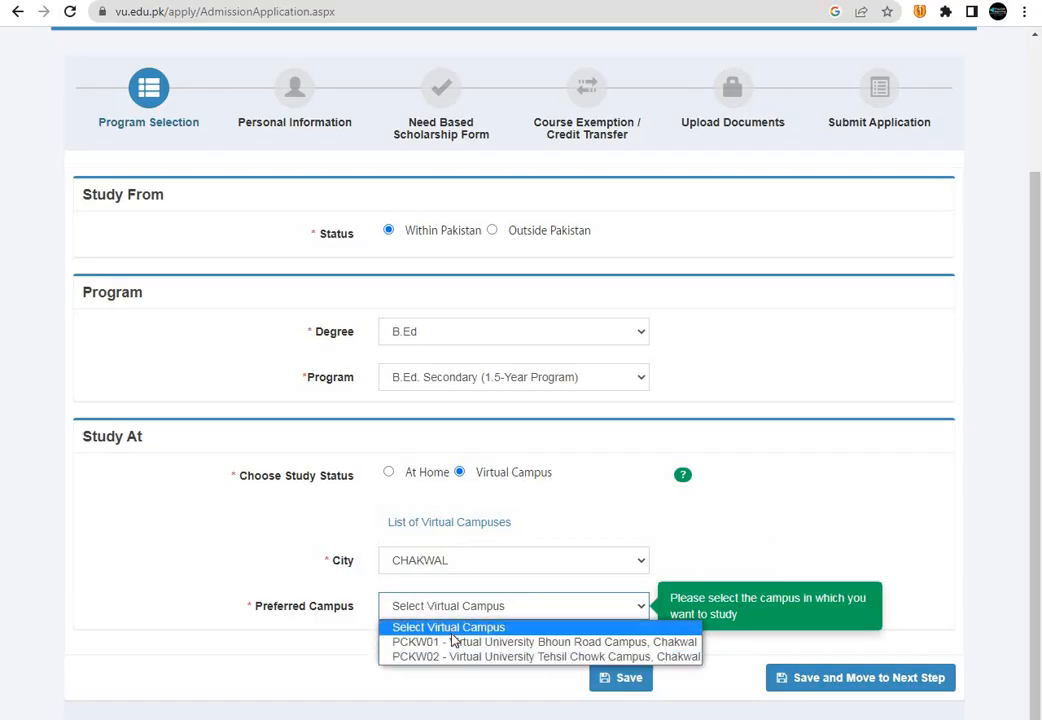
pyautogui.click(449, 561)
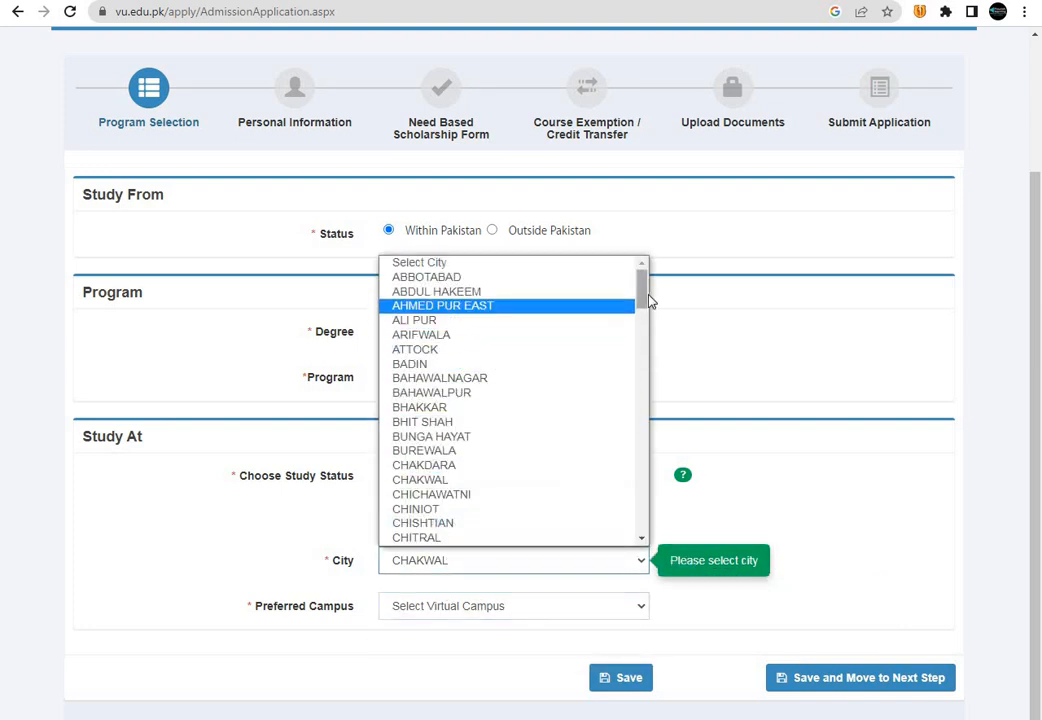
pyautogui.click(233, 530)
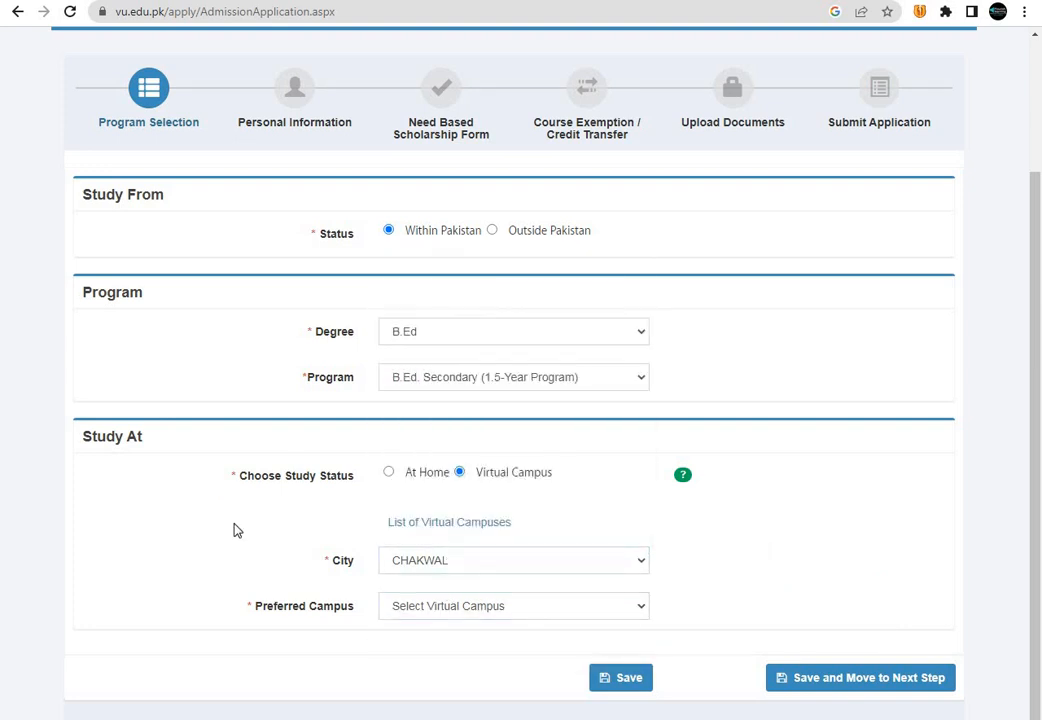
pyautogui.click(498, 606)
pyautogui.click(463, 626)
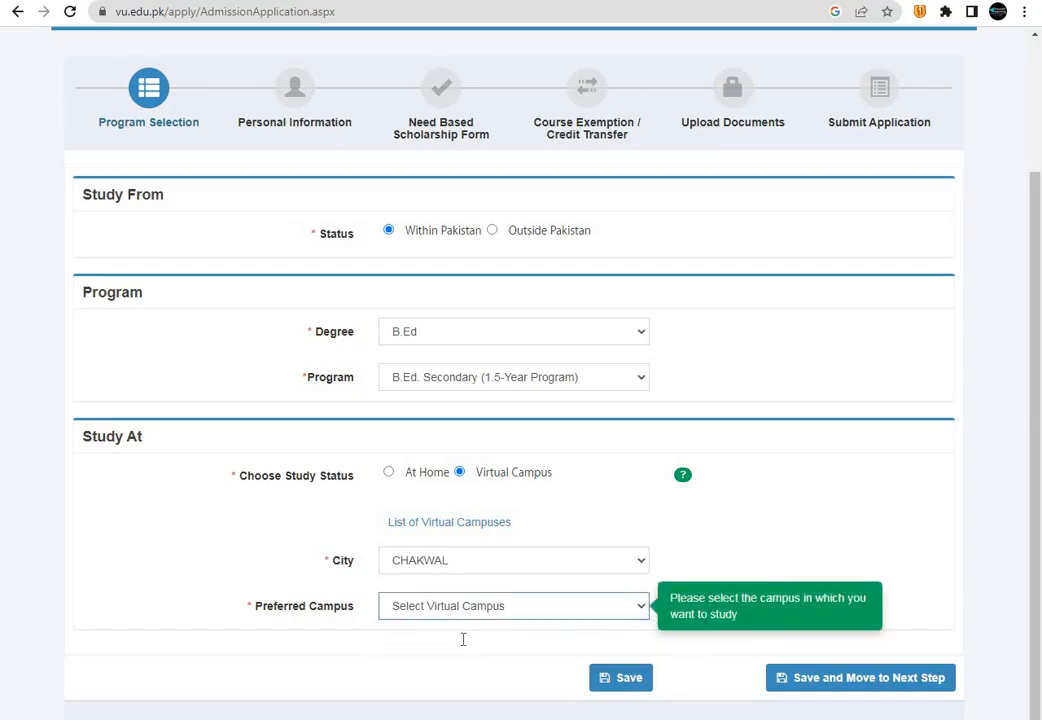
pyautogui.press('Down')
pyautogui.scroll(-2, 737, 495)
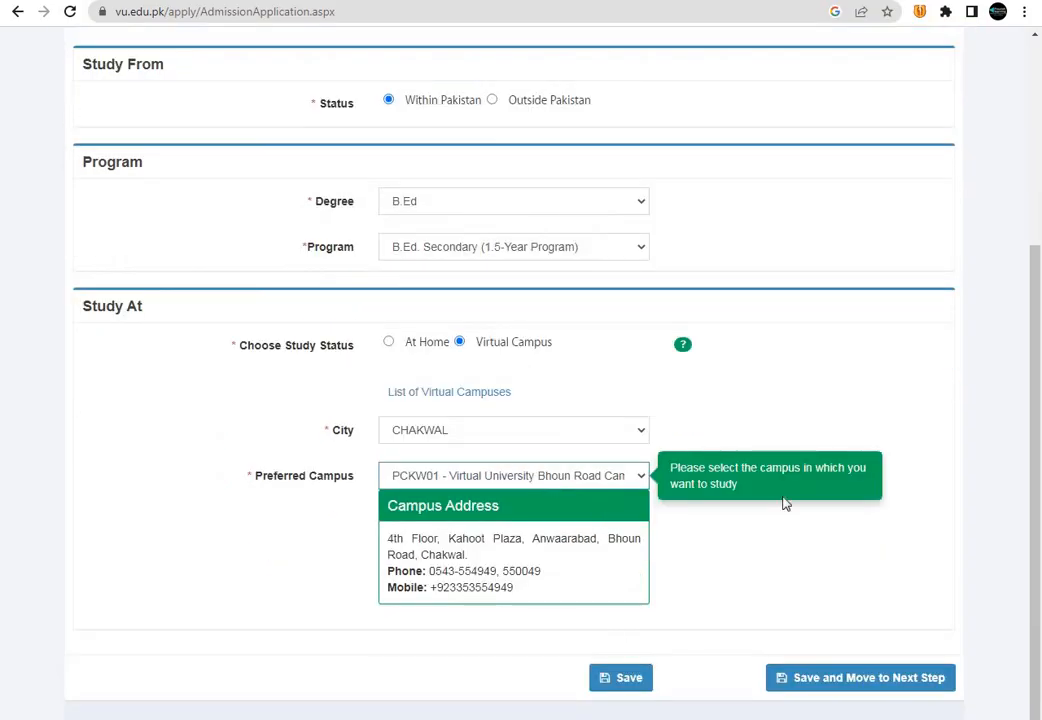
pyautogui.click(463, 649)
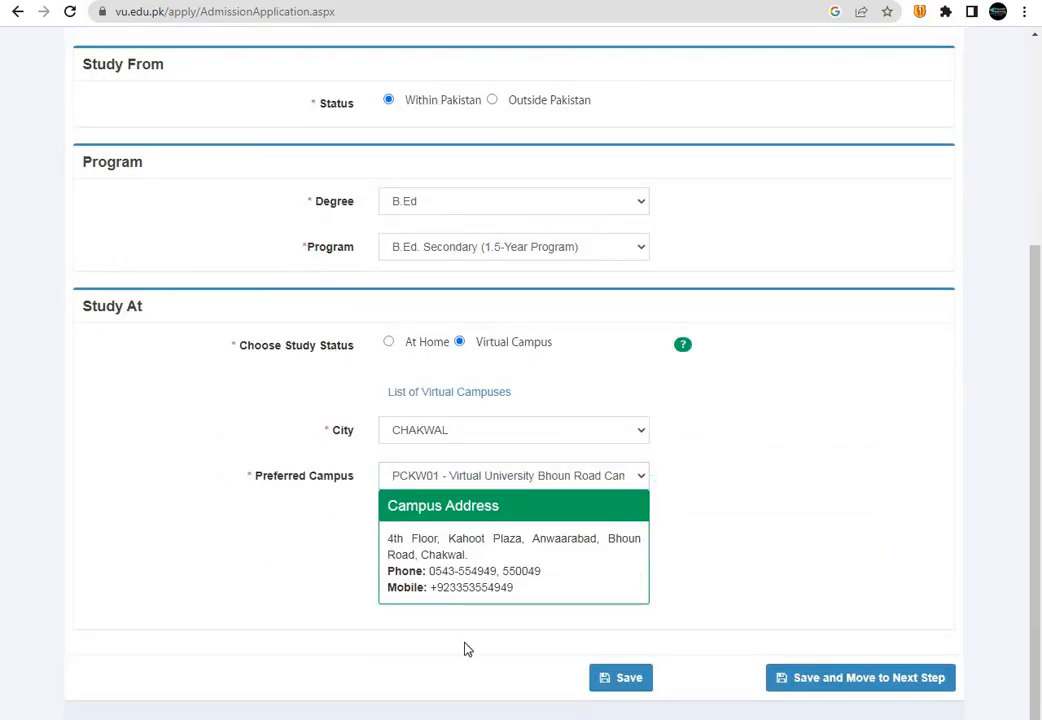
pyautogui.click(858, 679)
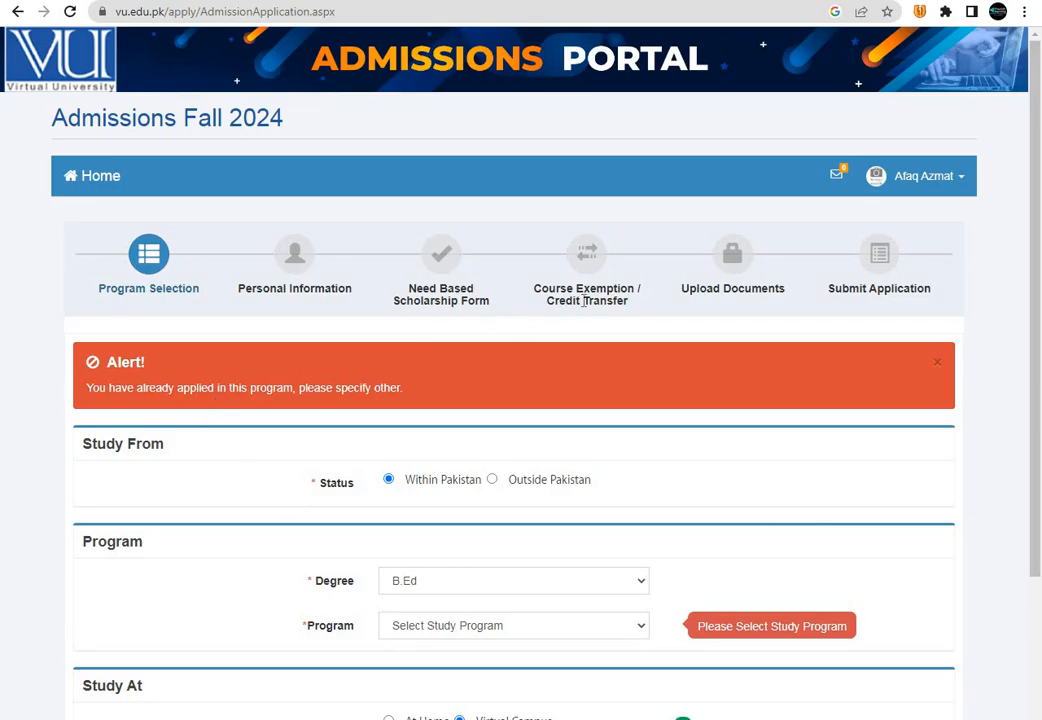
# - Return to the home page, open the existing B.Ed. Secondary application form, and save its program selection to continue to Personal Information
pyautogui.click(70, 178)
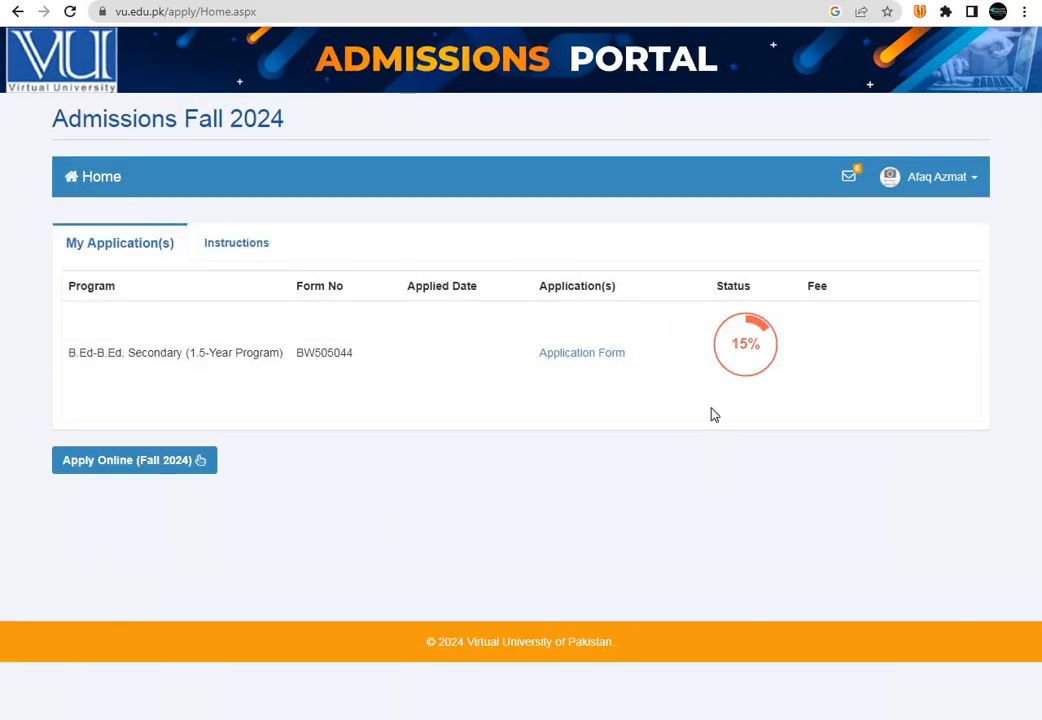
pyautogui.click(589, 360)
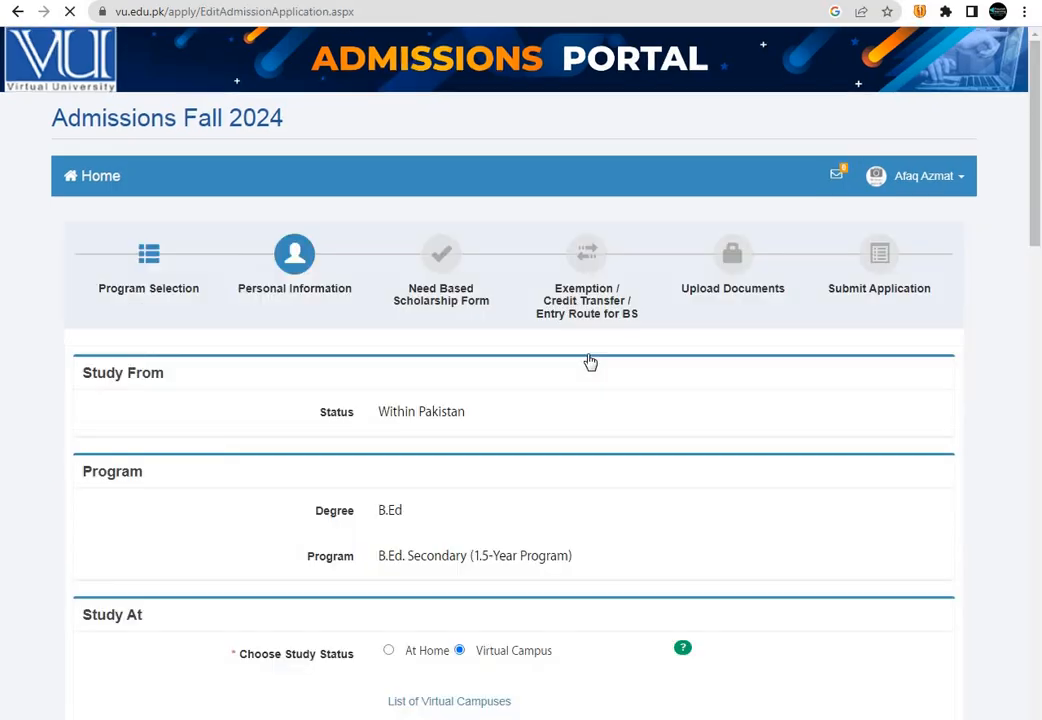
pyautogui.scroll(-1, 308, 515)
pyautogui.scroll(-20, 308, 515)
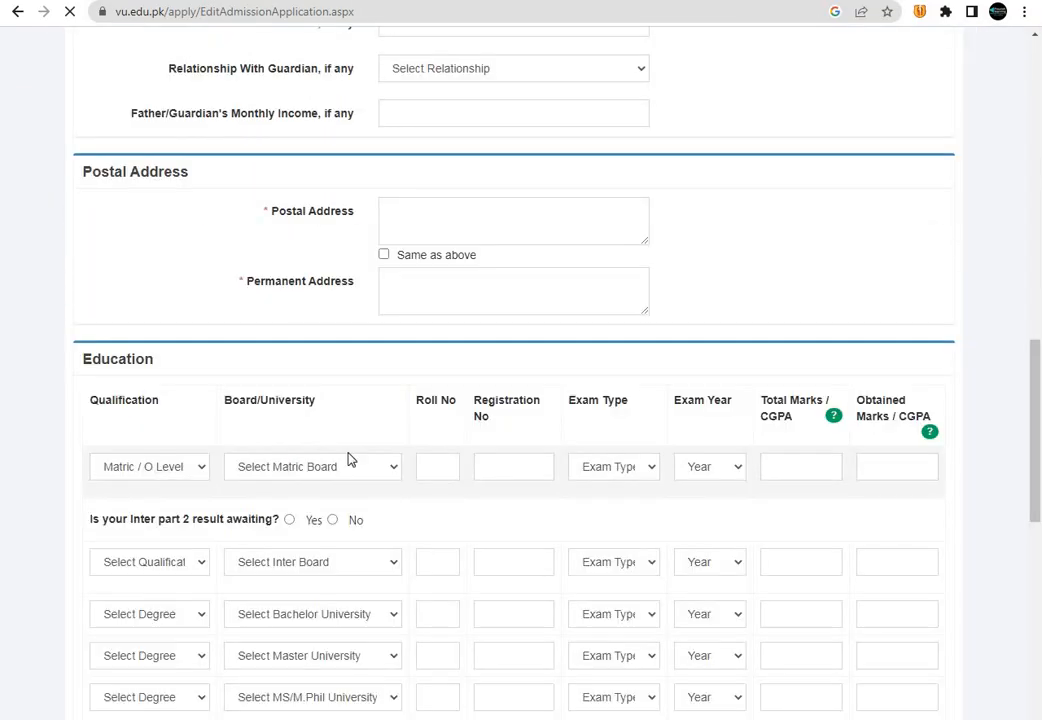
pyautogui.scroll(4, 319, 491)
pyautogui.scroll(8, 319, 491)
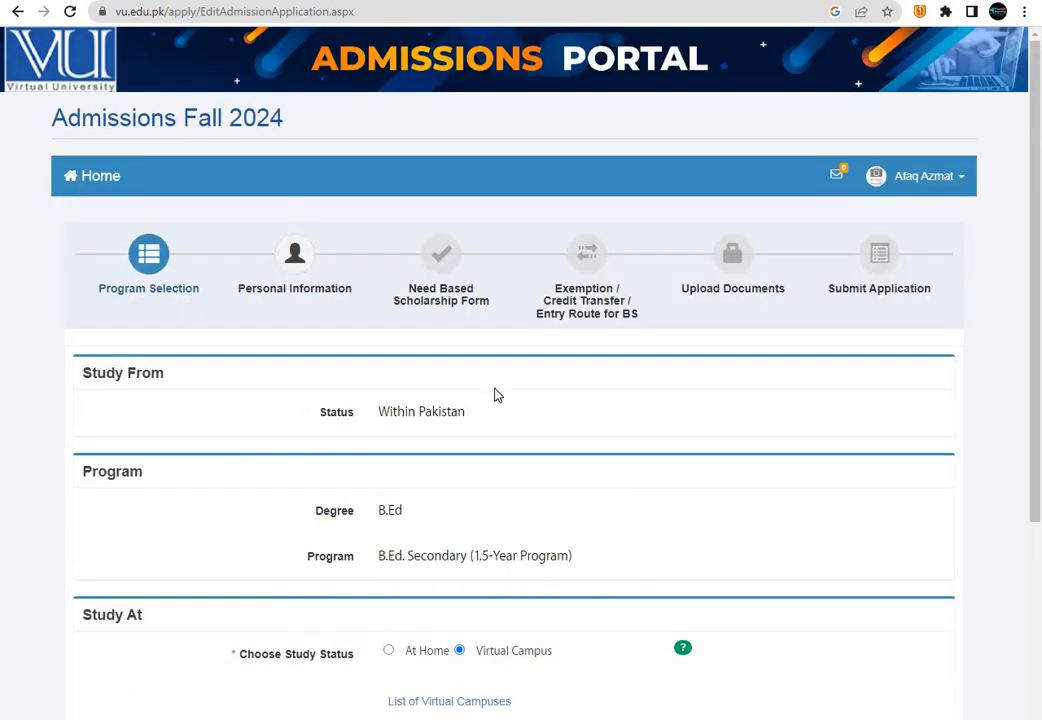
pyautogui.scroll(-3, 497, 395)
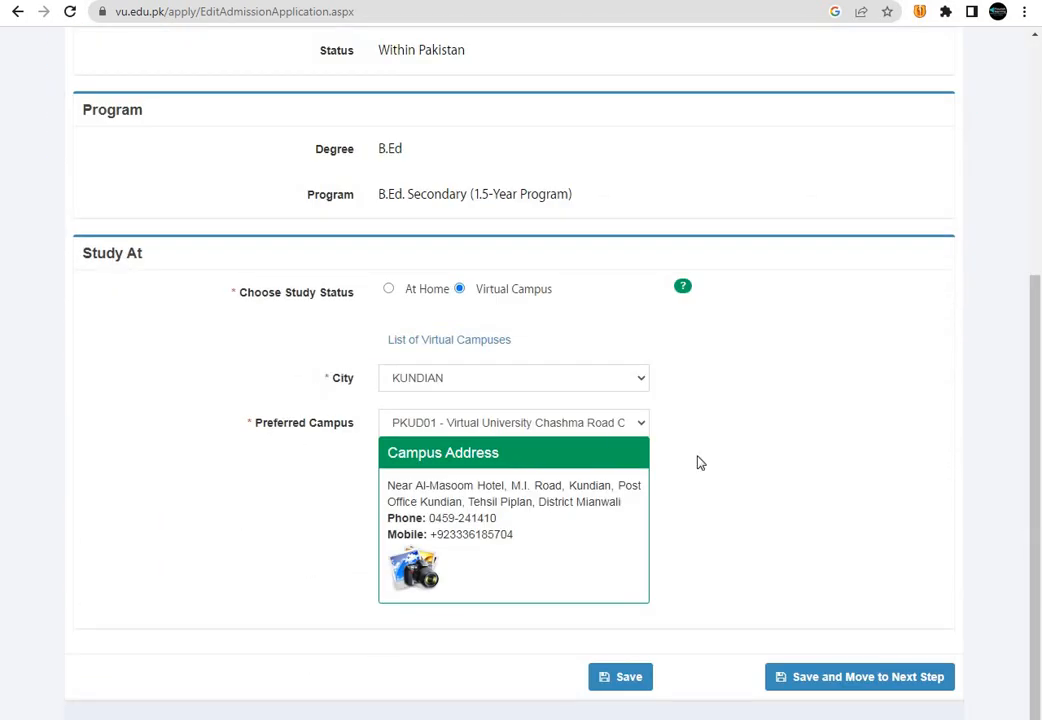
pyautogui.click(870, 679)
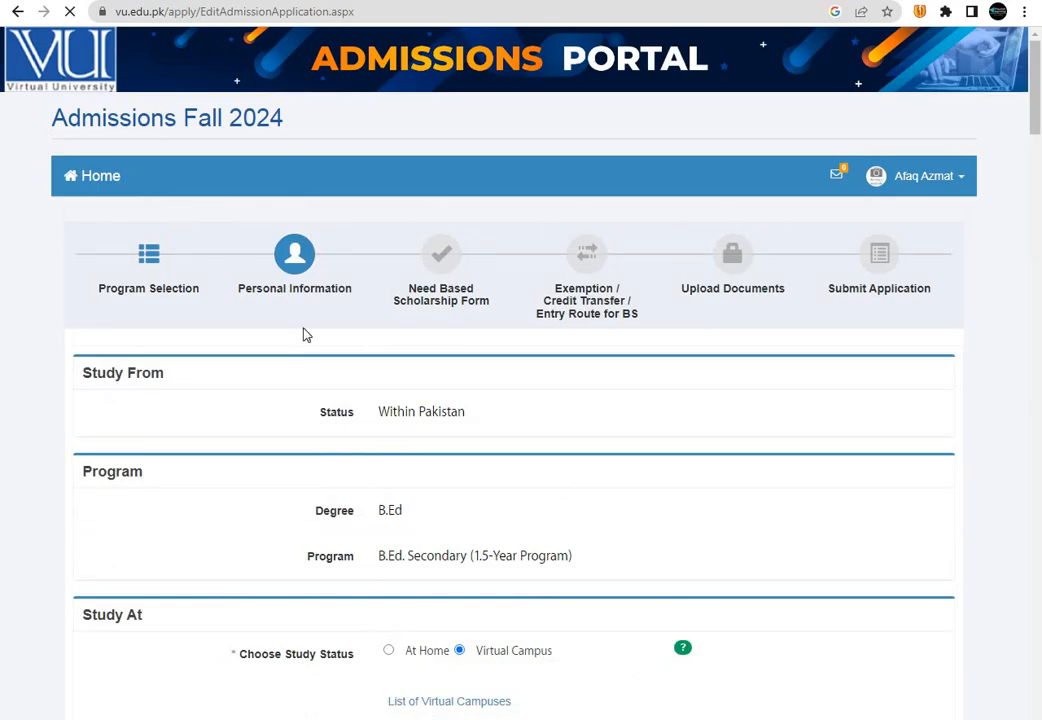
# - Review the Candidate Information section and set the candidate's gender to Male
pyautogui.scroll(-4, 473, 456)
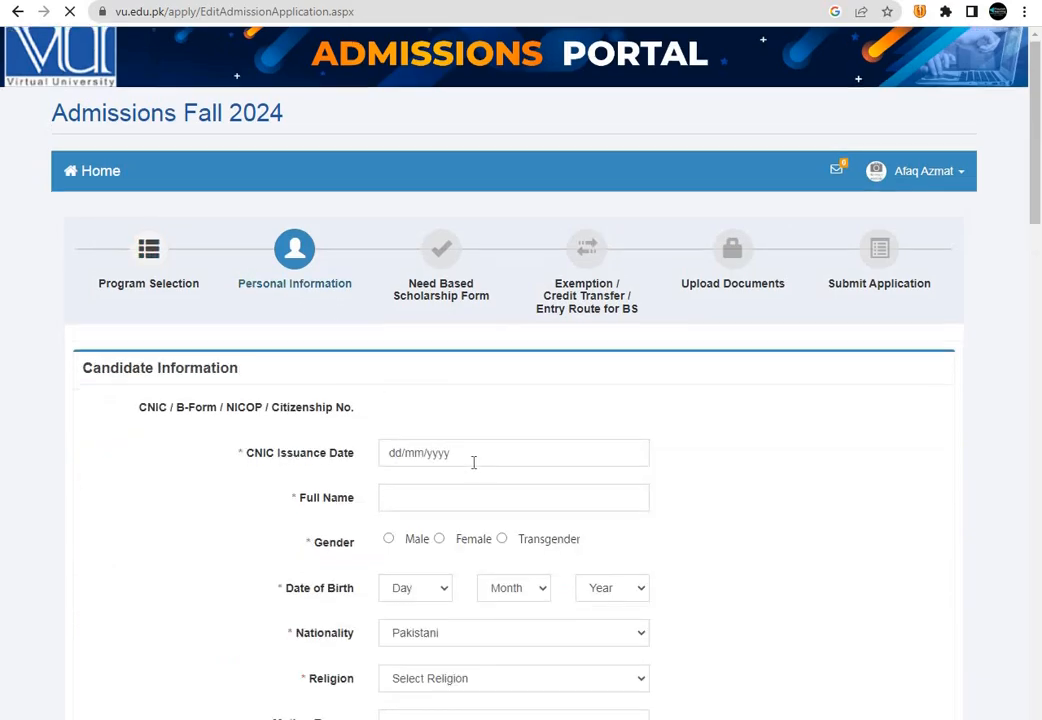
pyautogui.scroll(-5, 473, 456)
pyautogui.scroll(5, 473, 456)
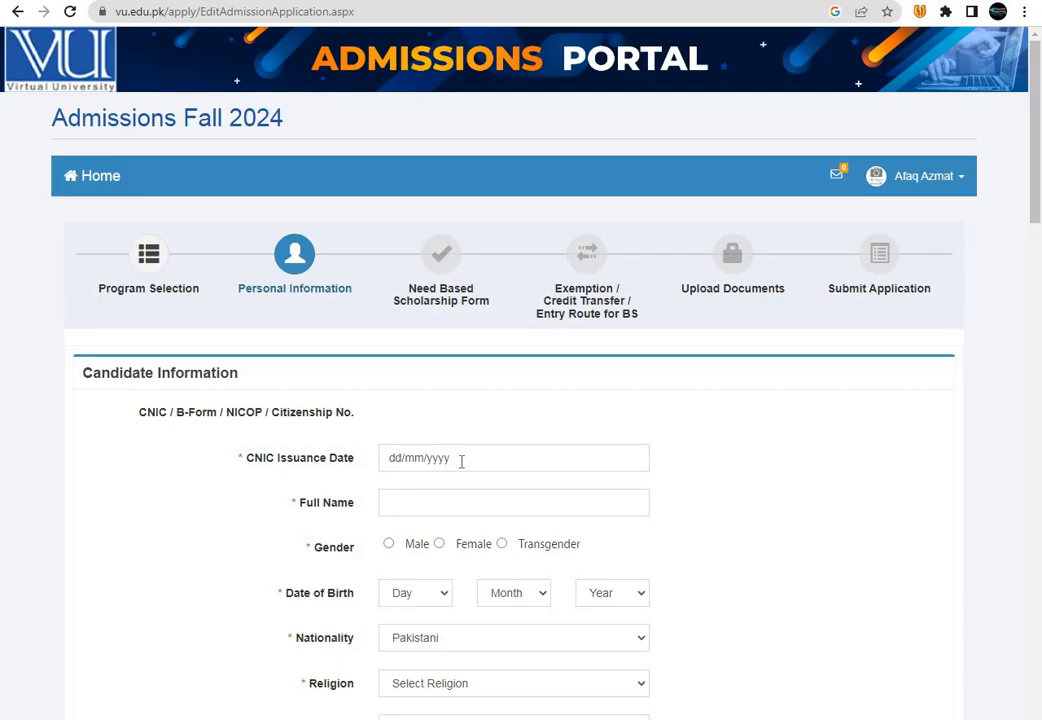
pyautogui.scroll(-2, 446, 449)
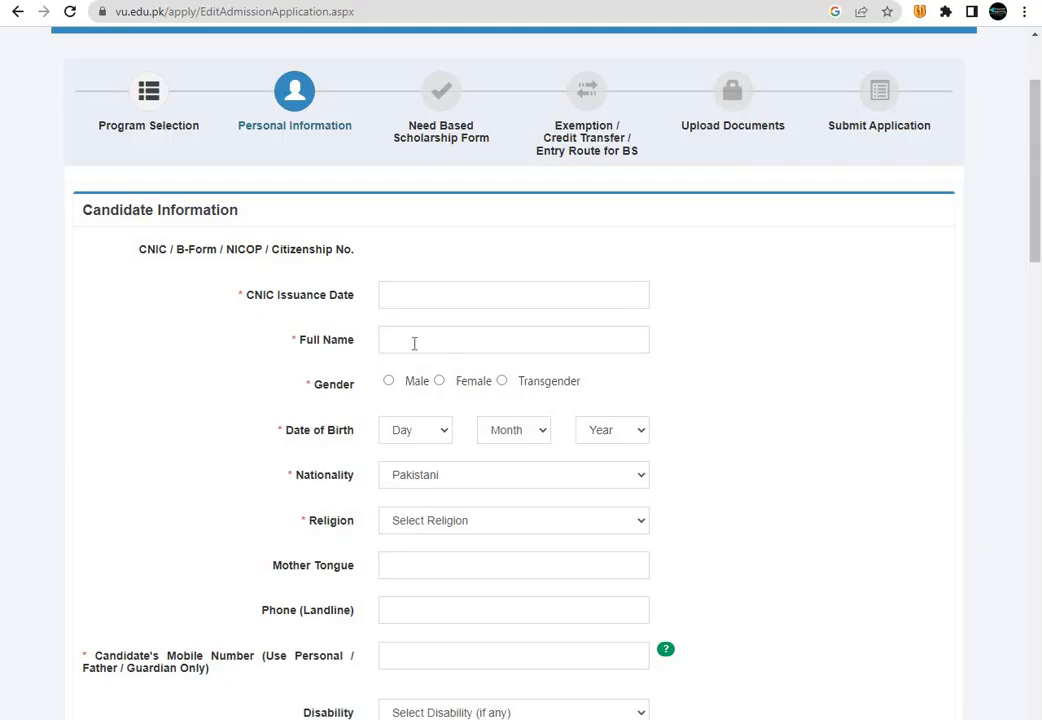
pyautogui.click(389, 382)
# - View the available religions for the candidate without choosing one
pyautogui.scroll(-3, 472, 437)
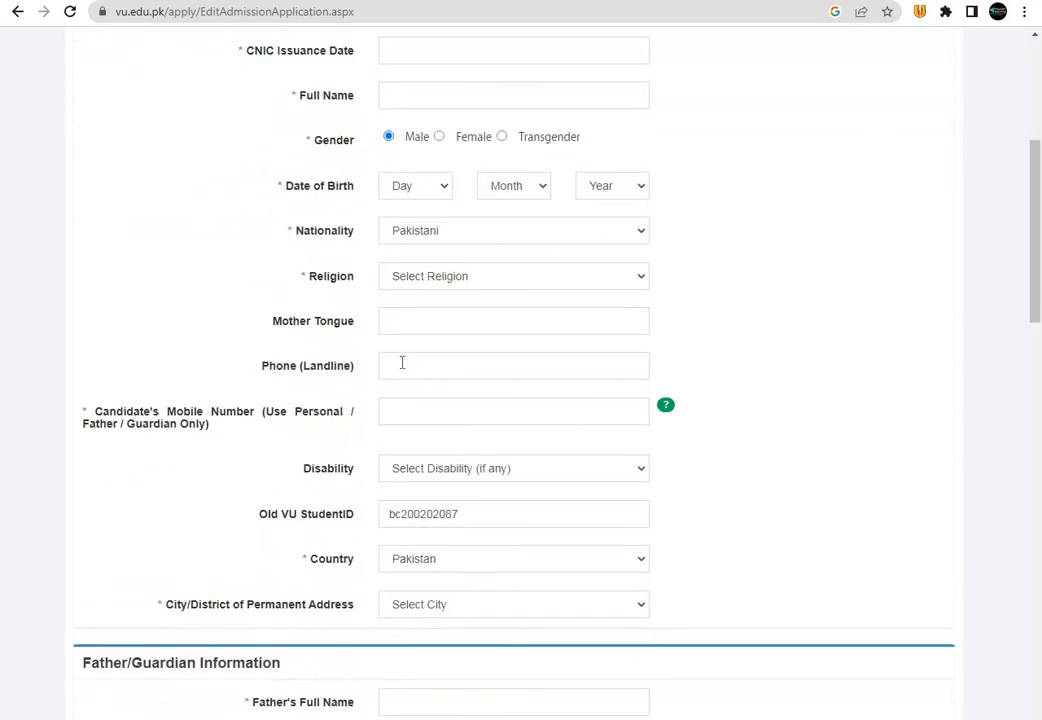
pyautogui.click(465, 285)
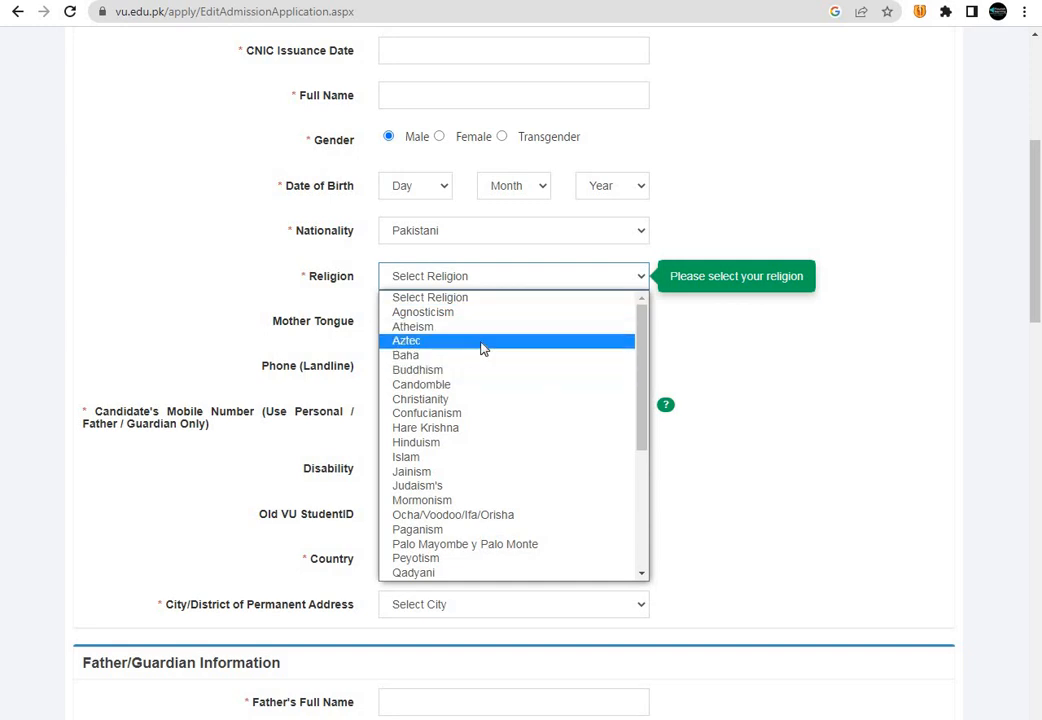
pyautogui.click(792, 168)
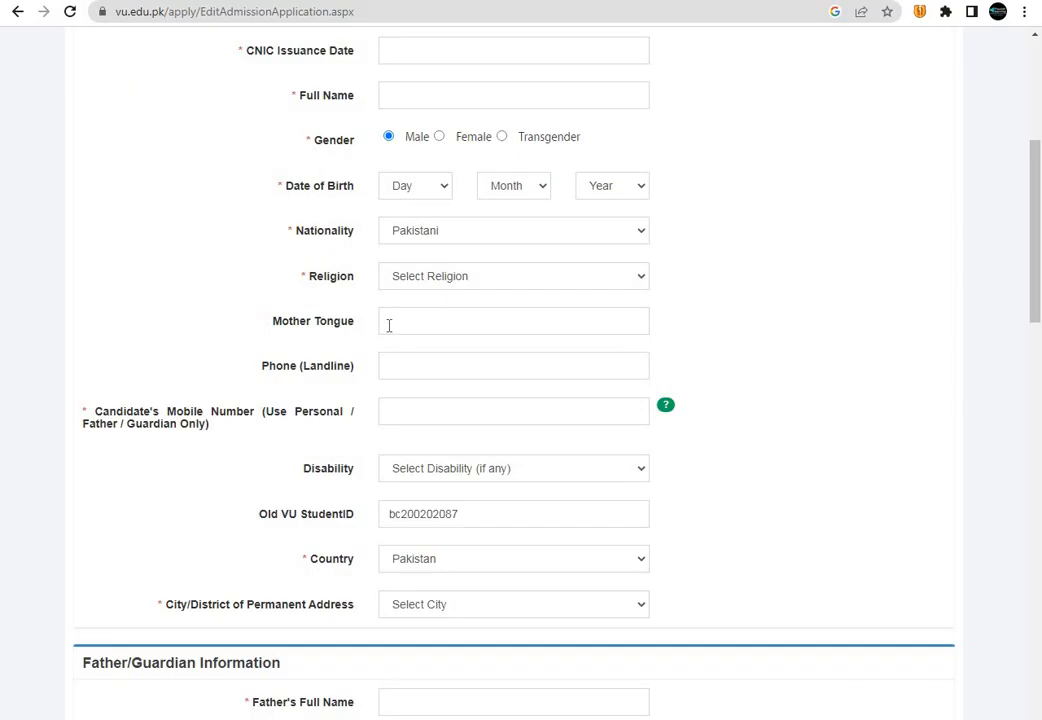
# - Look through the full list of disability options without selecting any
pyautogui.click(400, 412)
pyautogui.click(437, 476)
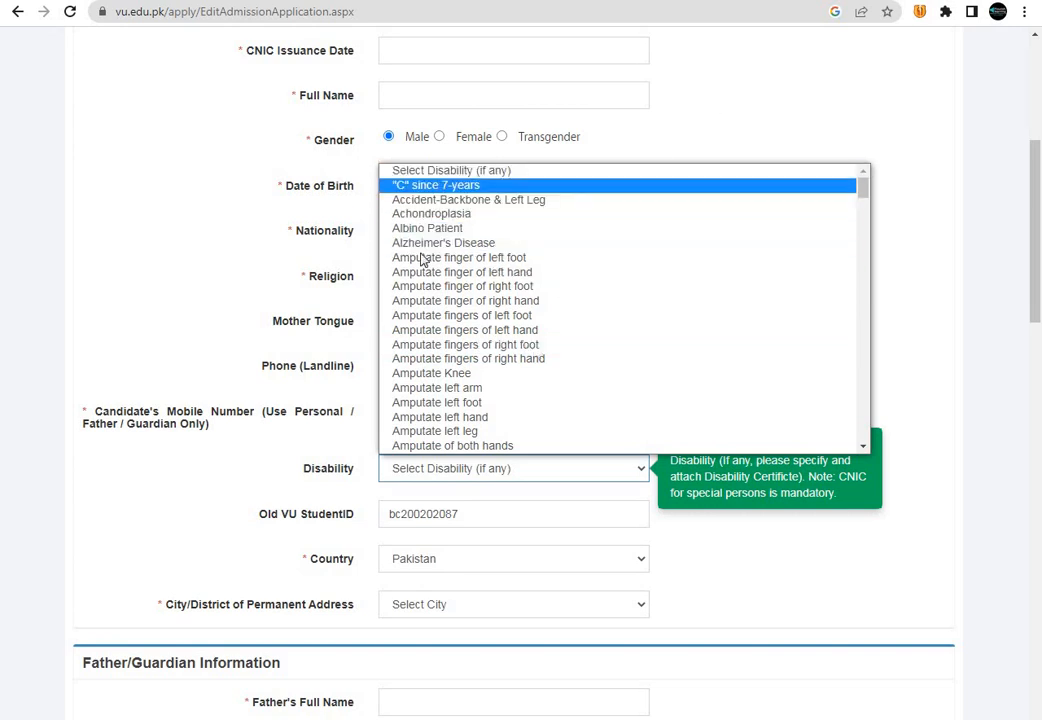
pyautogui.click(834, 93)
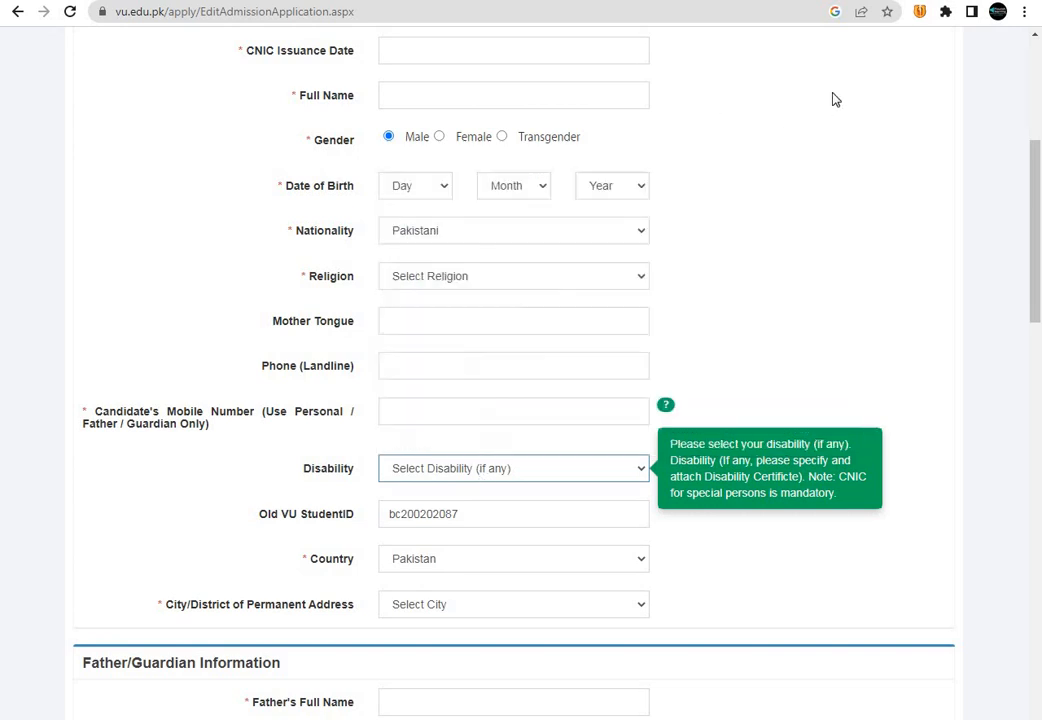
pyautogui.click(582, 473)
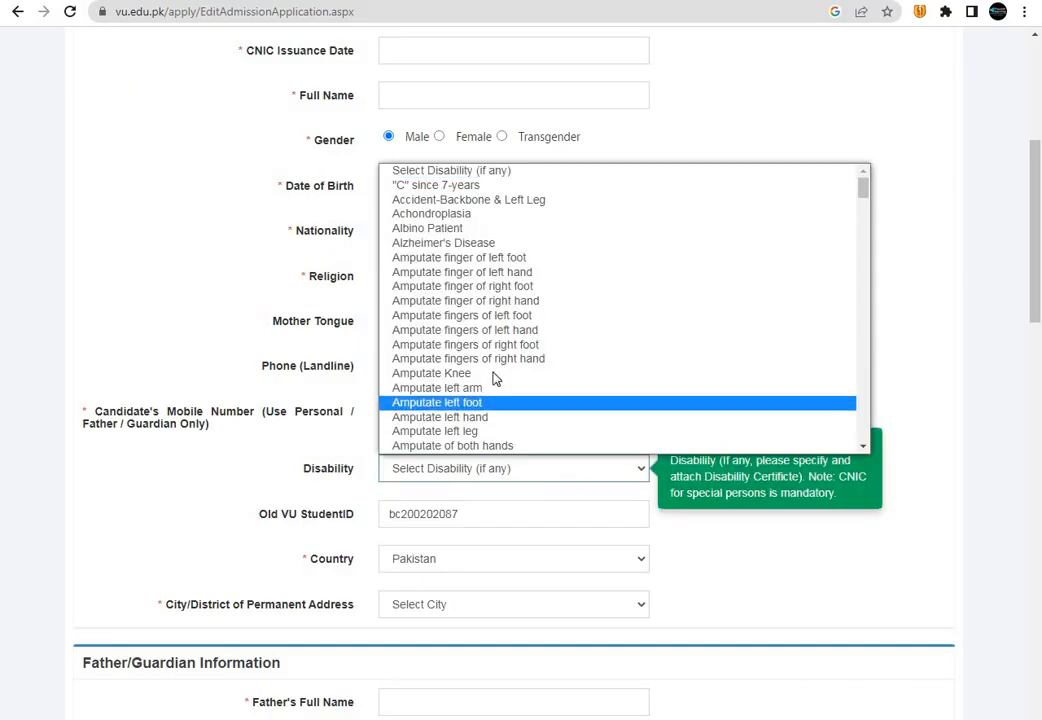
pyautogui.scroll(-20, 493, 376)
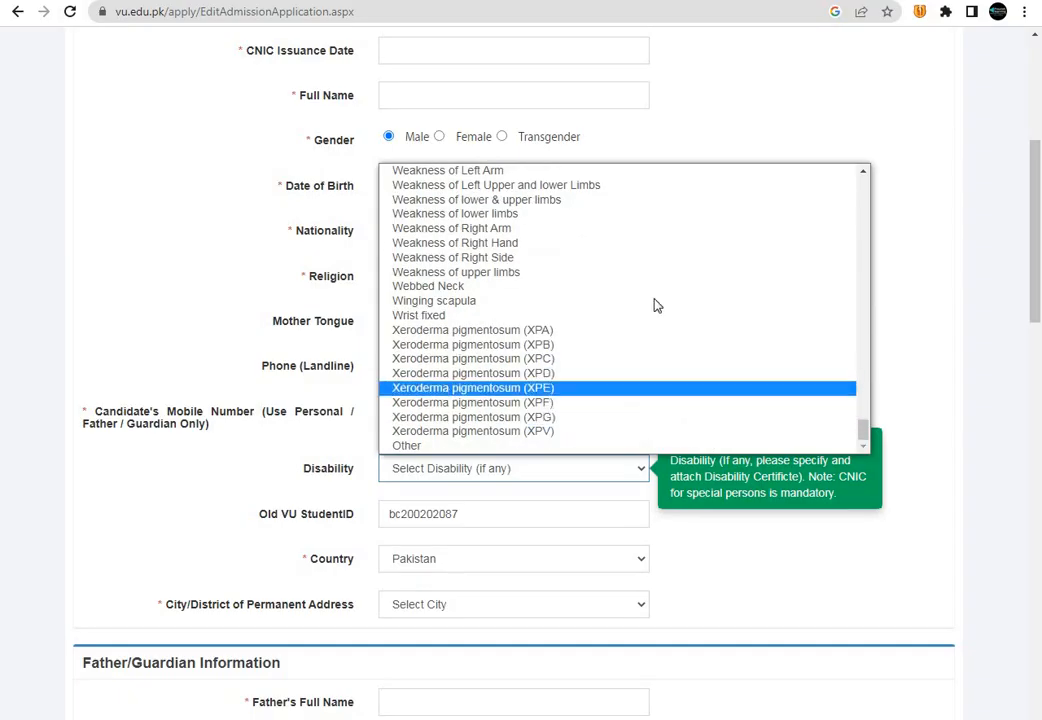
pyautogui.click(788, 84)
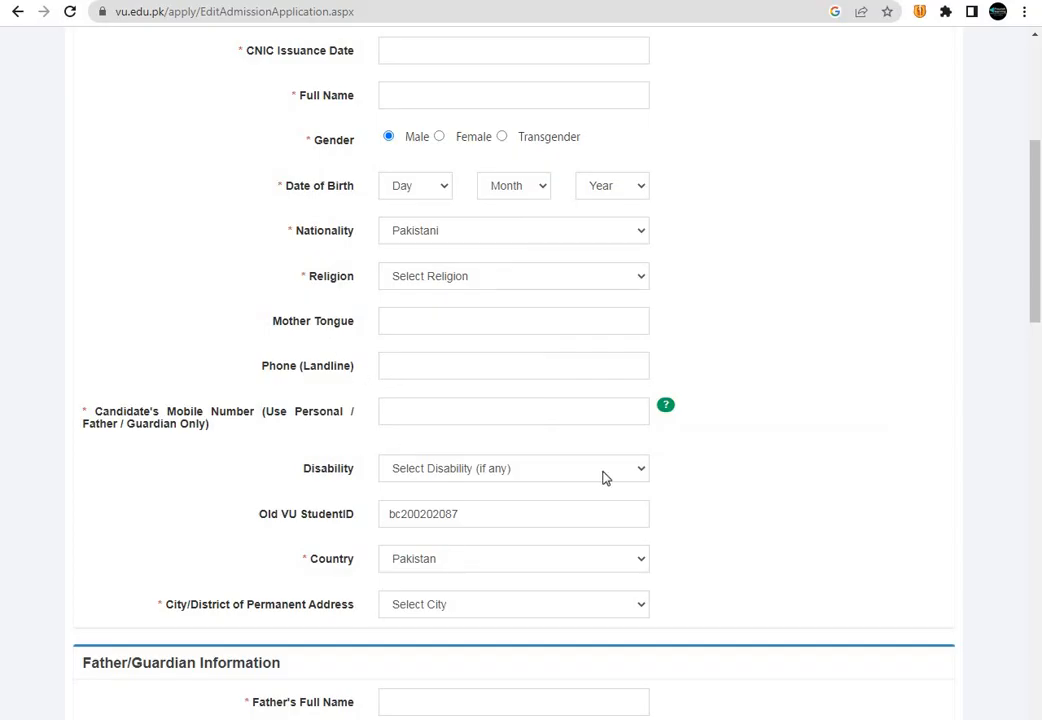
# - Clear the Old VU StudentID from the candidate information
pyautogui.click(470, 512)
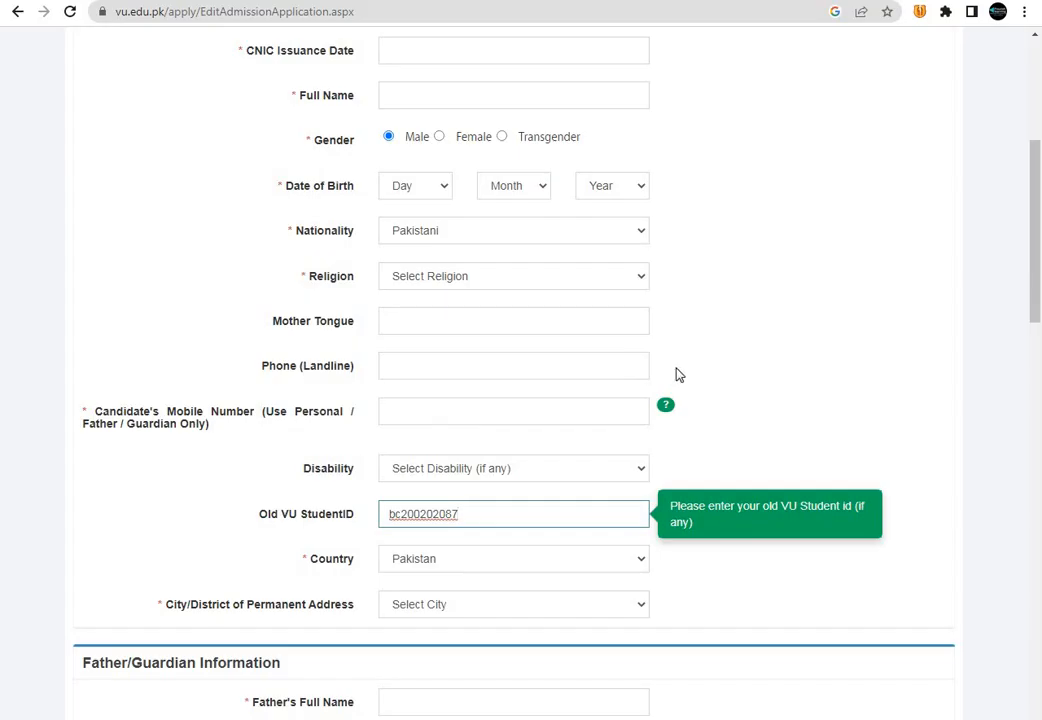
pyautogui.press('BackSpace')
pyautogui.press('BackSpace')
pyautogui.press('BackSpace')
pyautogui.press('BackSpace')
pyautogui.press('BackSpace')
pyautogui.press('BackSpace')
pyautogui.press('BackSpace')
pyautogui.press('BackSpace')
pyautogui.press('BackSpace')
pyautogui.press('BackSpace')
pyautogui.press('BackSpace')
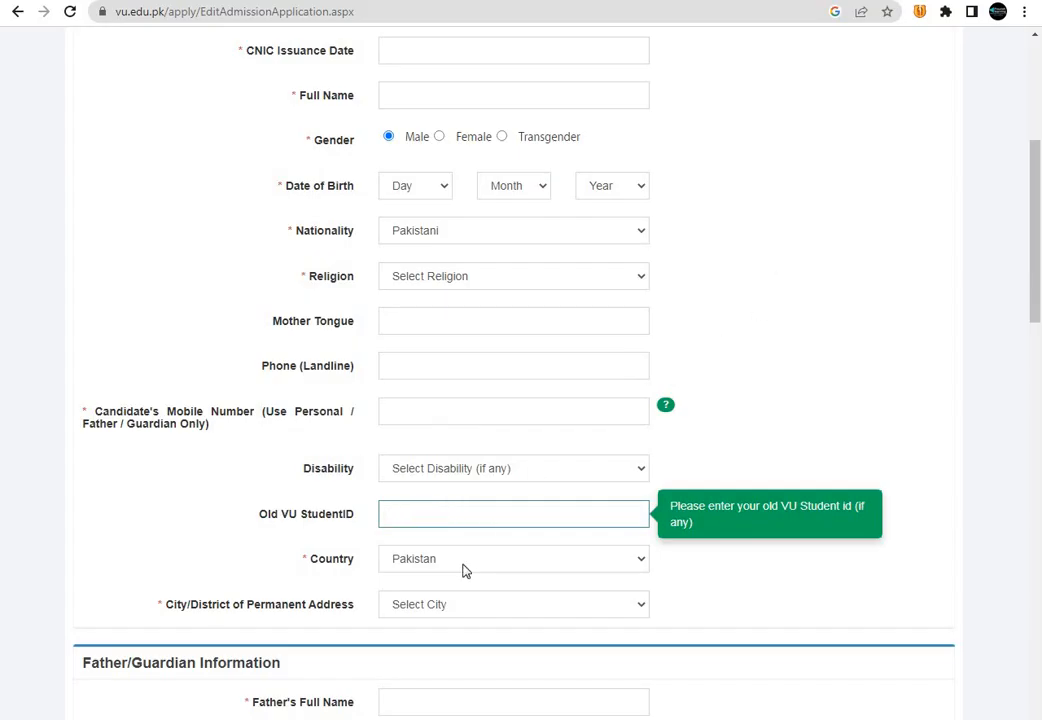
# - Set the relationship with the guardian to Father in the Father/Guardian Information section
pyautogui.scroll(-2, 735, 335)
pyautogui.scroll(-1, 735, 335)
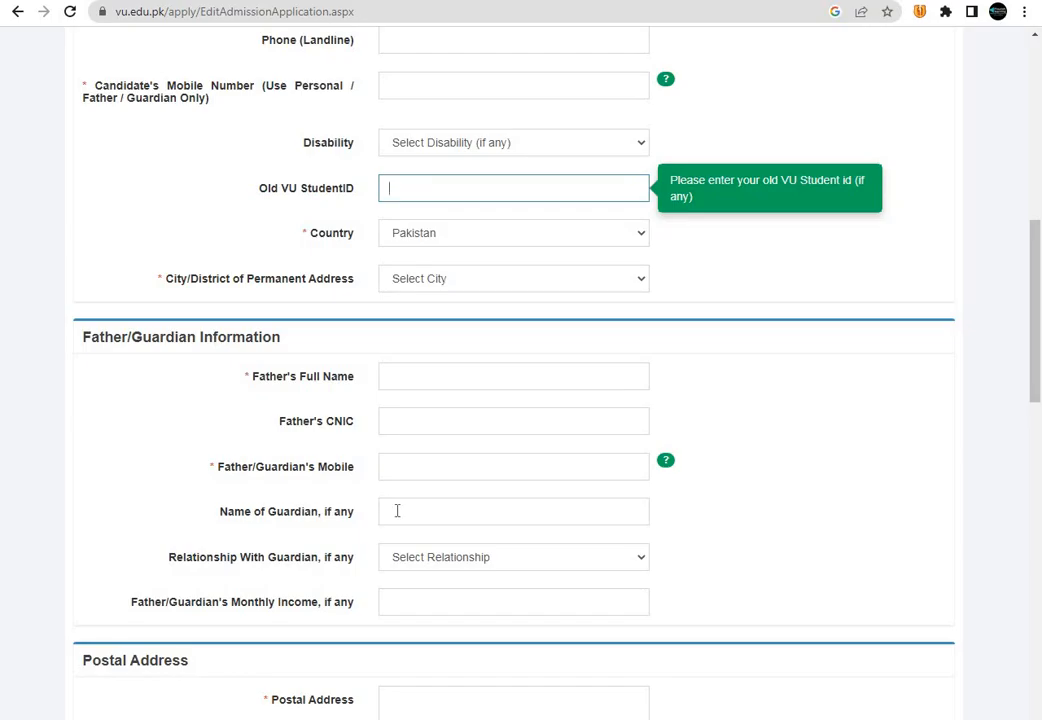
pyautogui.click(447, 565)
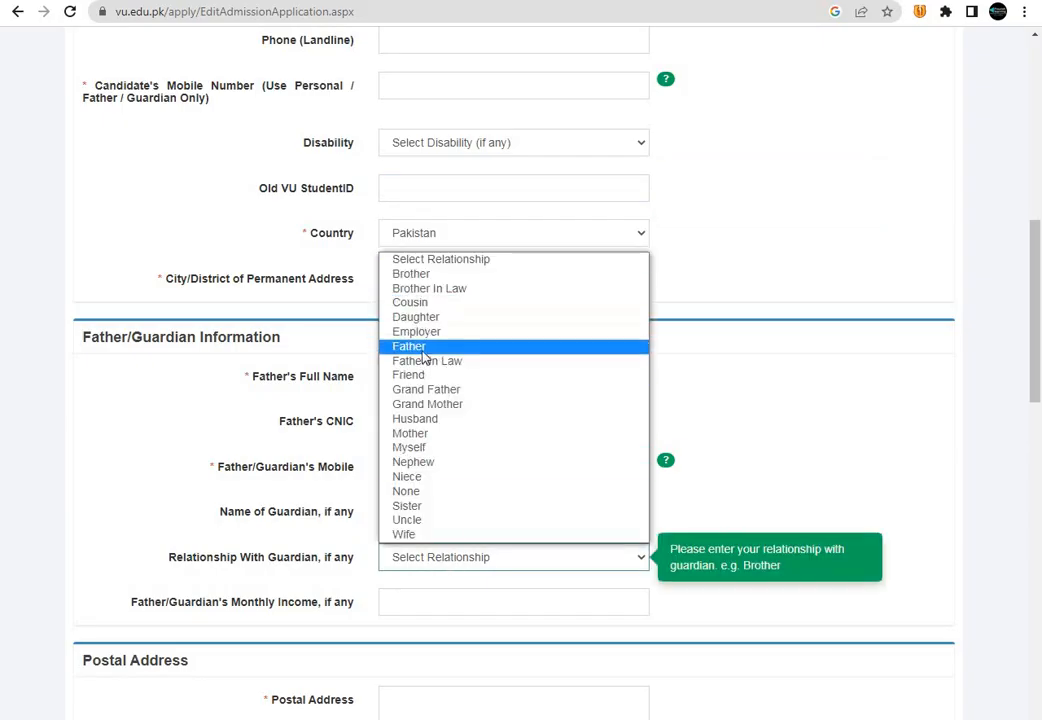
pyautogui.click(421, 348)
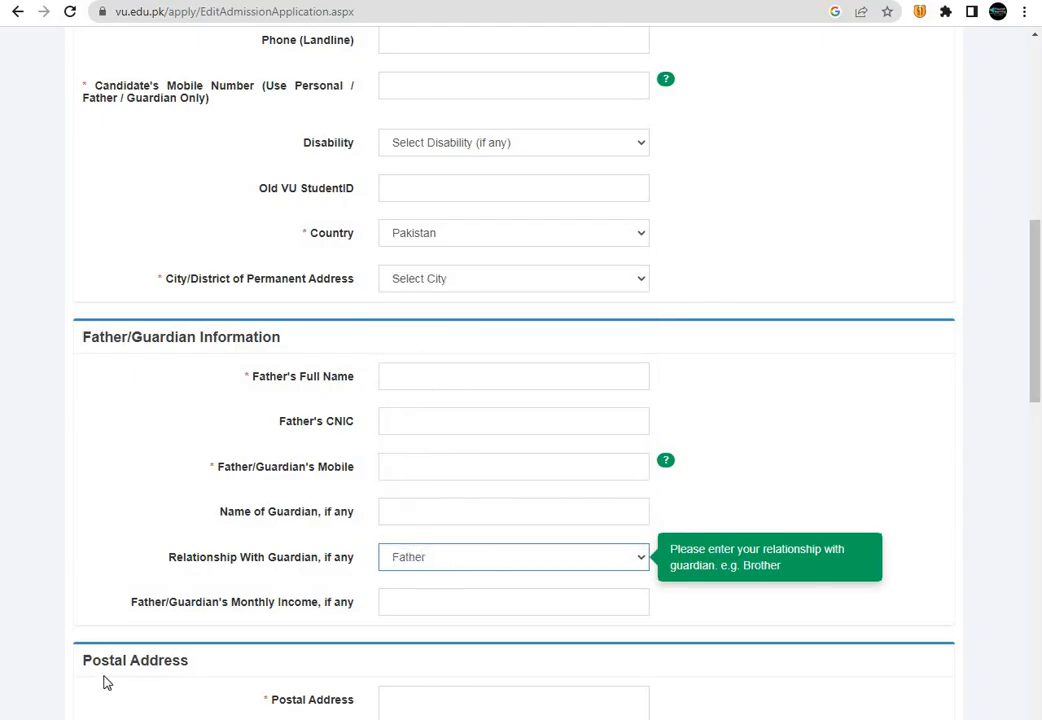
# - Check the monthly income and address fields and mark the permanent address as the same as the postal address
pyautogui.scroll(-3, 349, 553)
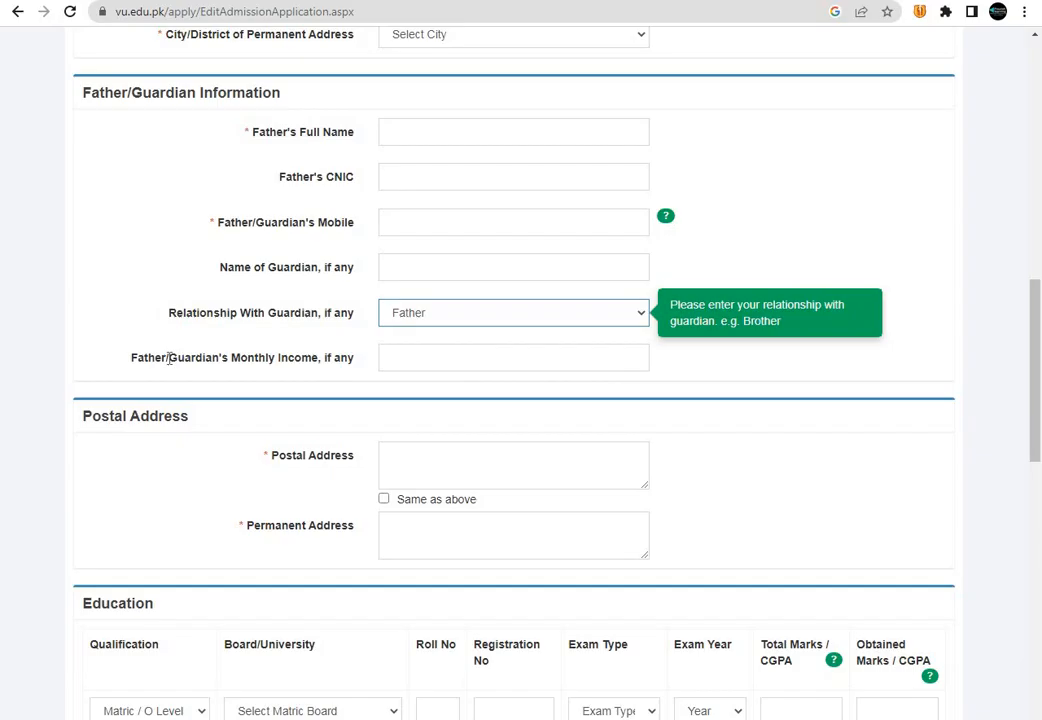
pyautogui.click(402, 360)
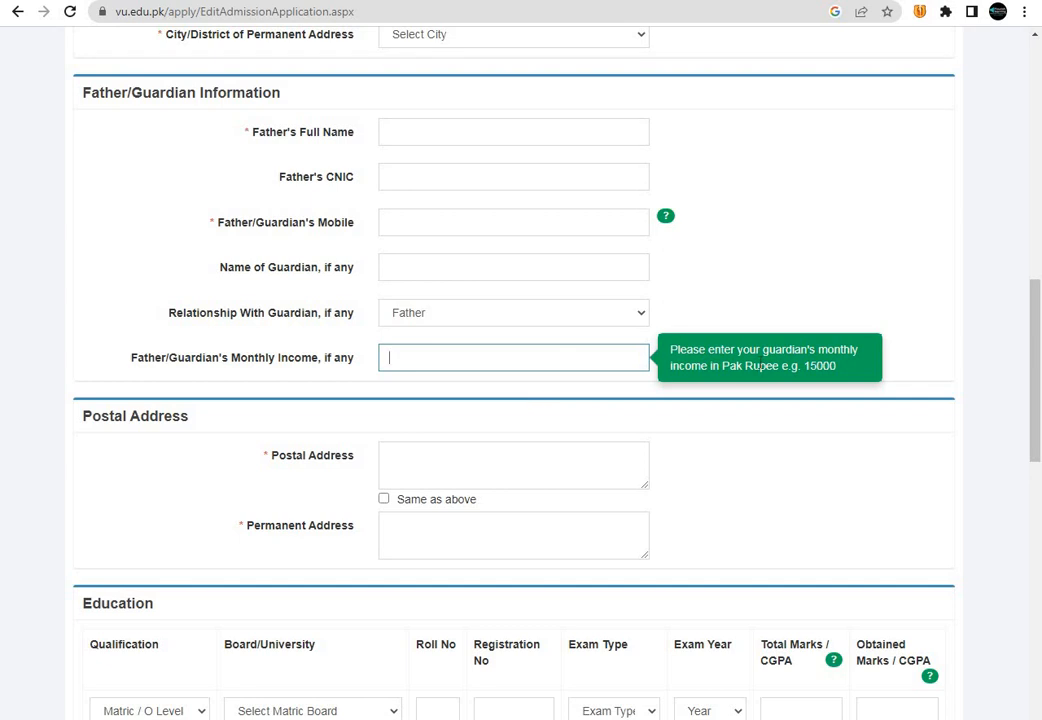
pyautogui.scroll(-2, 581, 281)
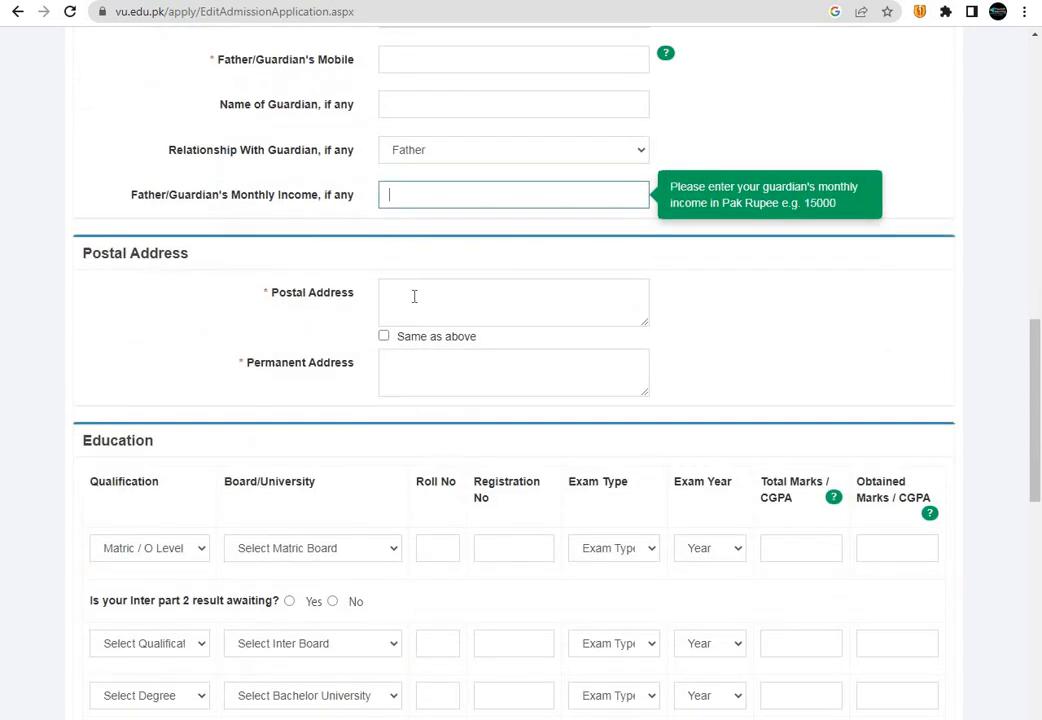
pyautogui.click(414, 296)
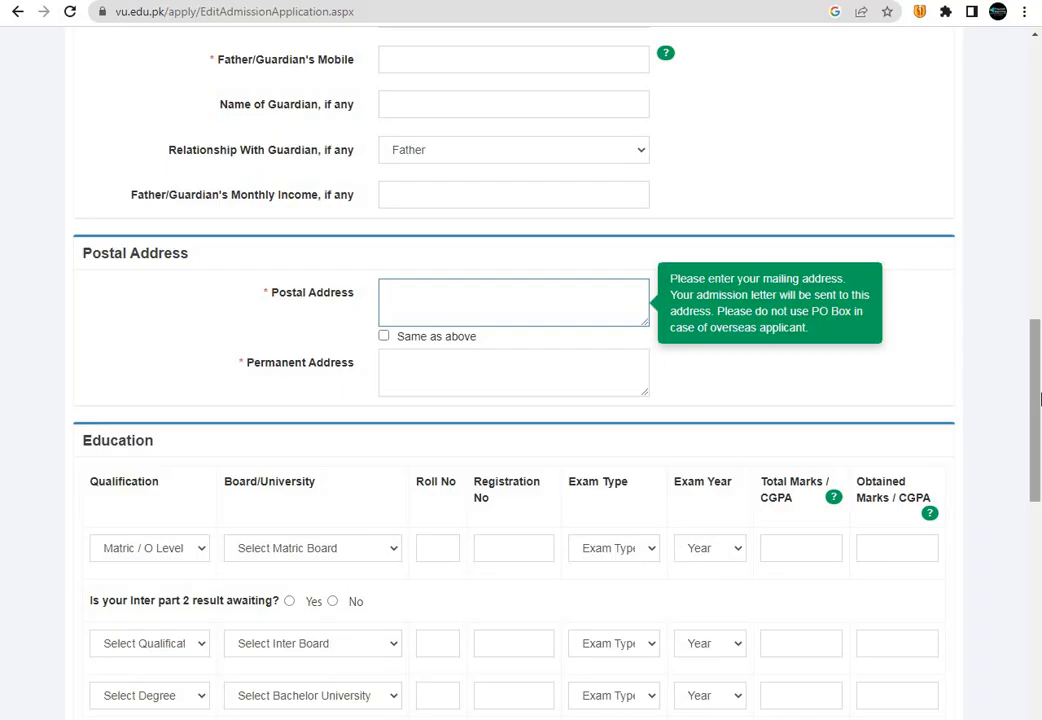
pyautogui.click(400, 369)
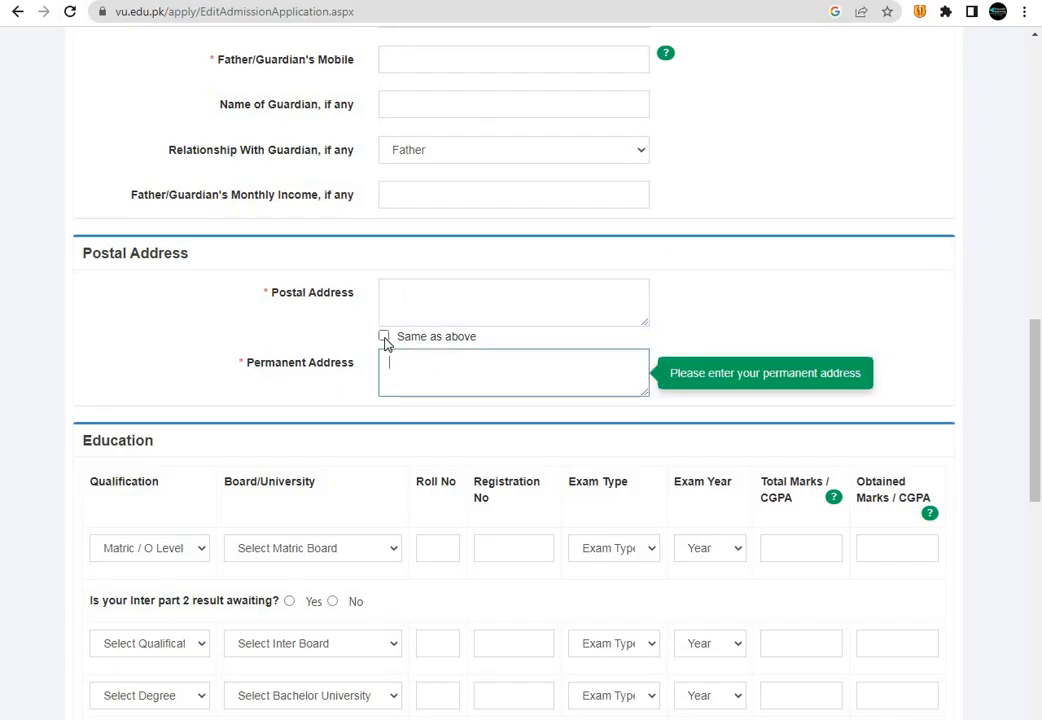
pyautogui.click(384, 337)
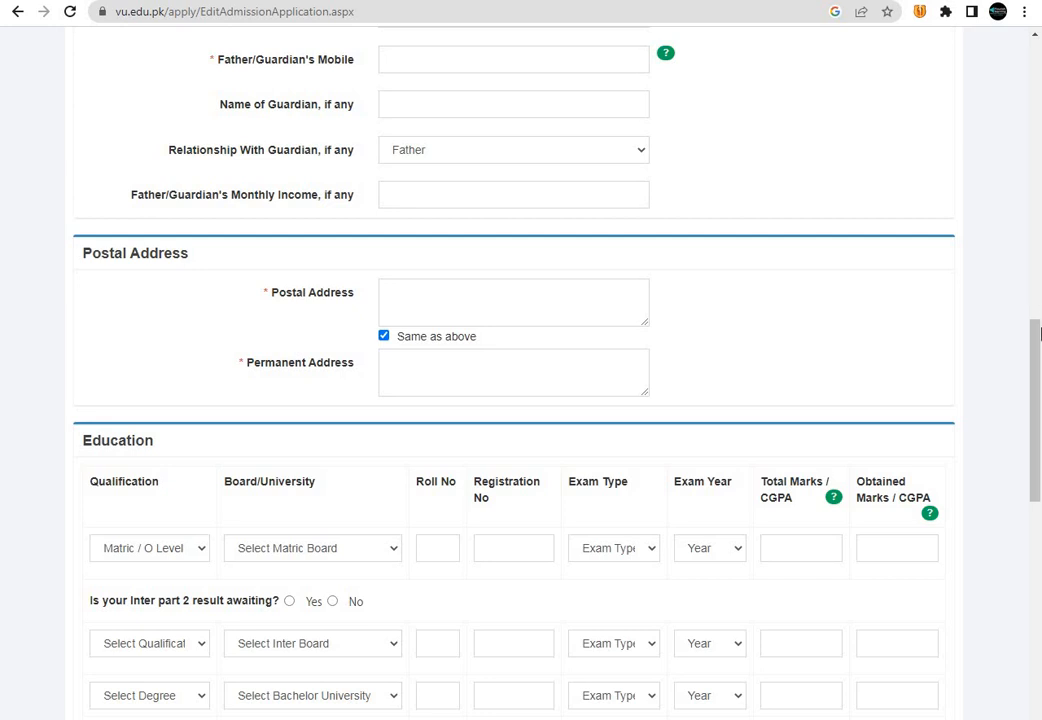
# - In the Matric / O Level education row, view the matric boards and set the exam type to Annual
pyautogui.scroll(-5, 1038, 335)
pyautogui.scroll(2, 1037, 447)
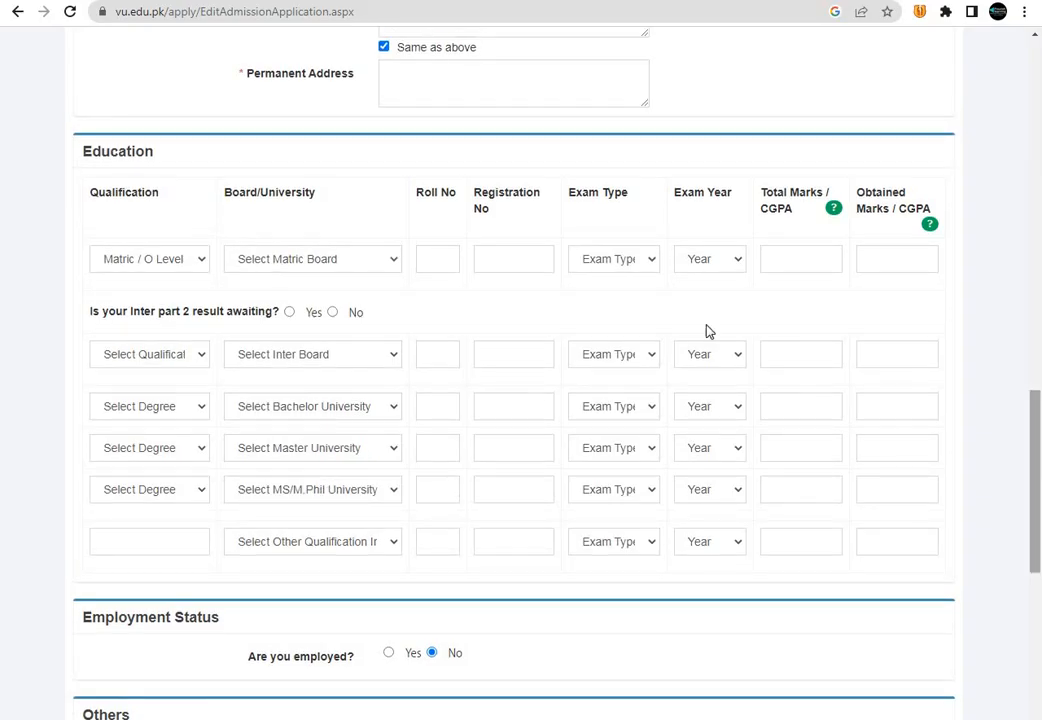
pyautogui.click(200, 262)
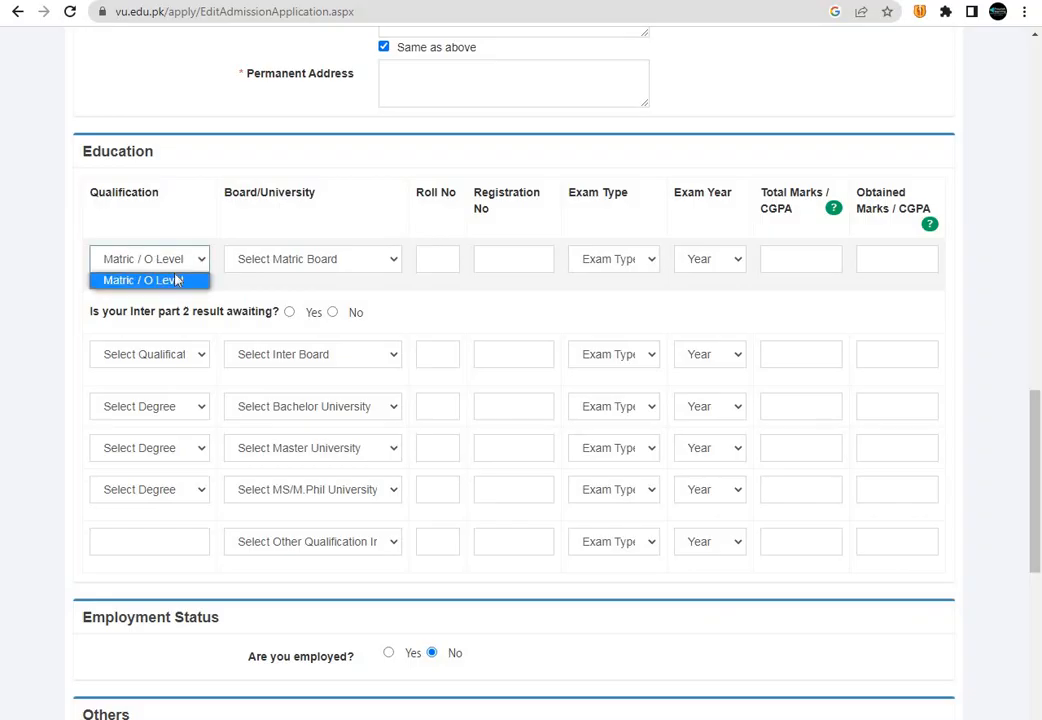
pyautogui.click(172, 280)
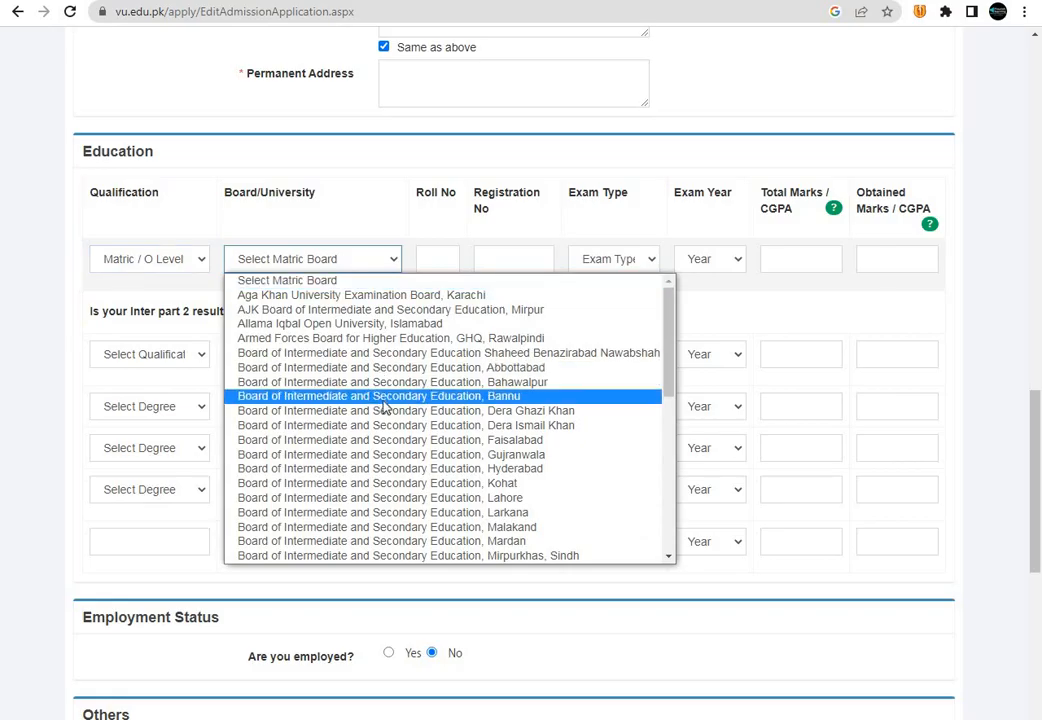
pyautogui.click(432, 262)
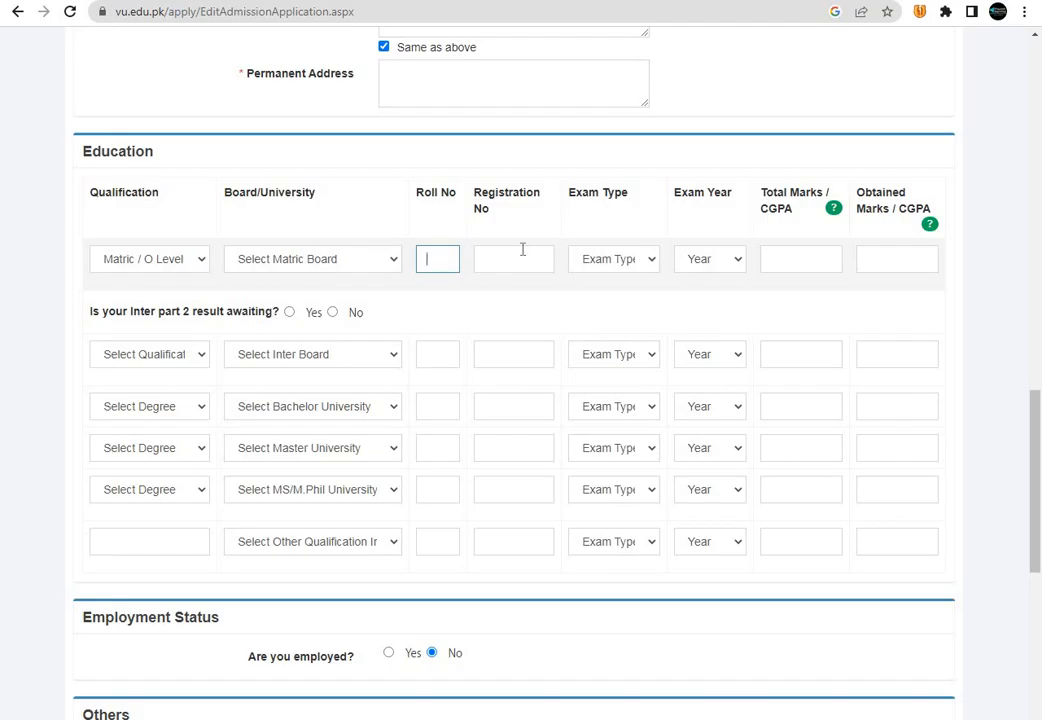
pyautogui.click(651, 261)
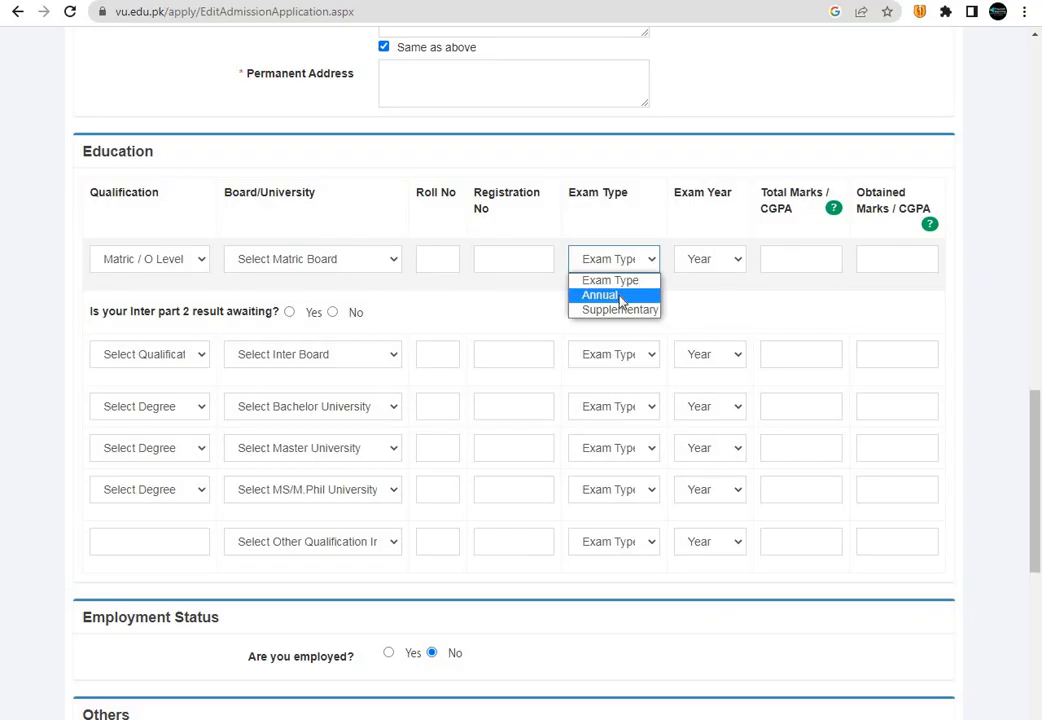
pyautogui.click(601, 295)
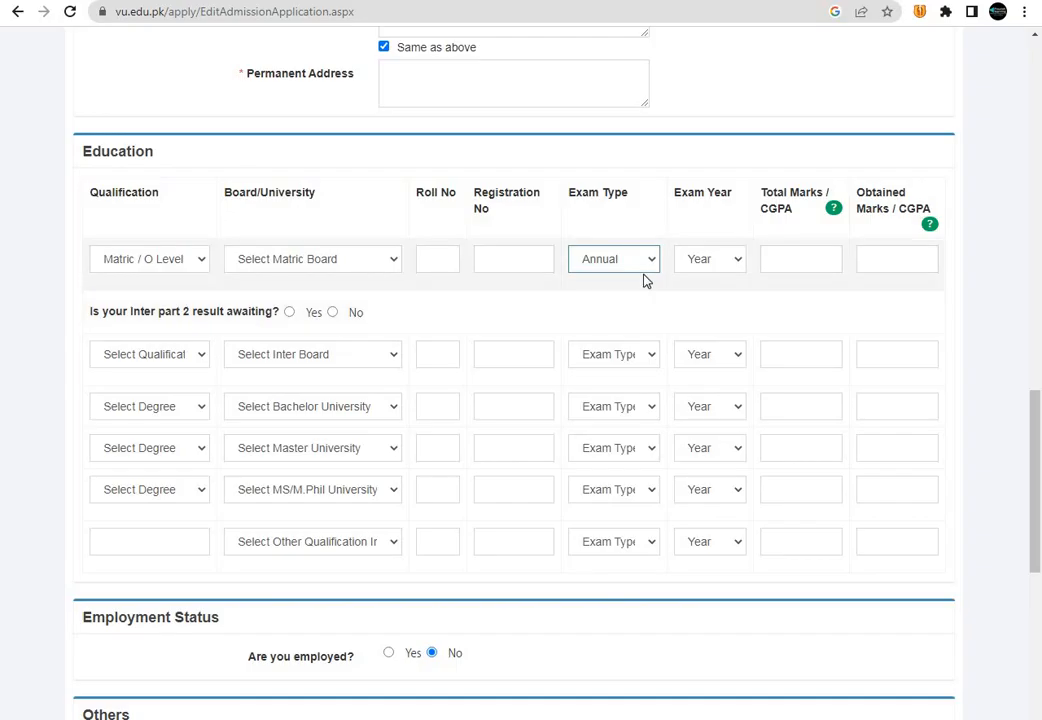
# - View the exam years for the Matric / O Level row and set its total marks to 1100
pyautogui.click(729, 263)
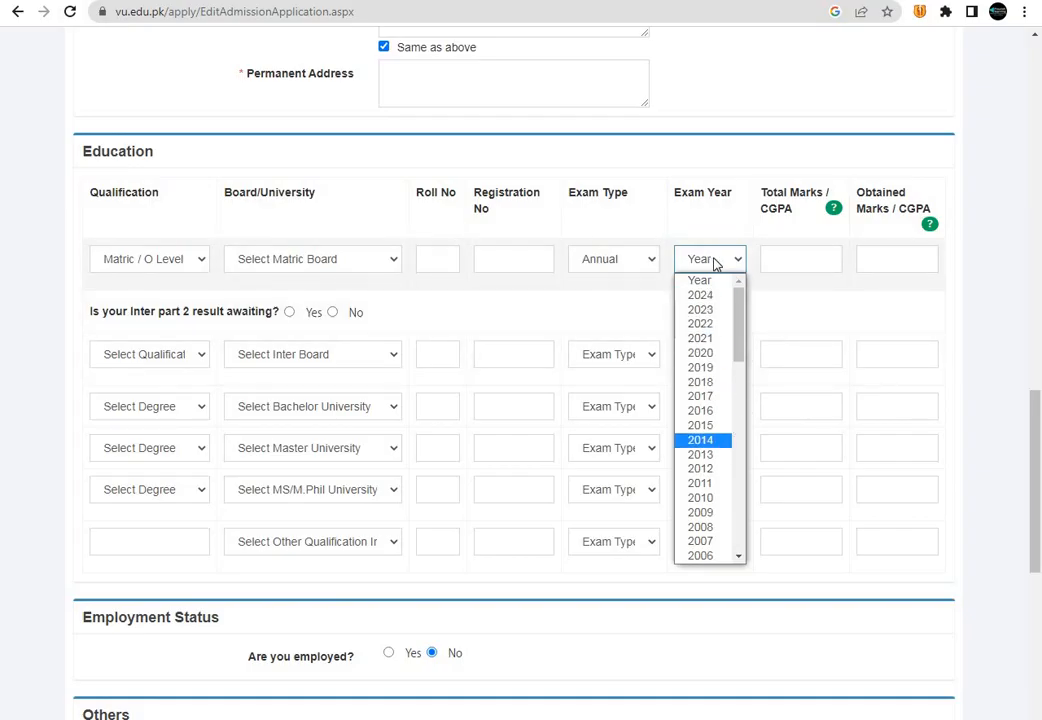
pyautogui.click(787, 259)
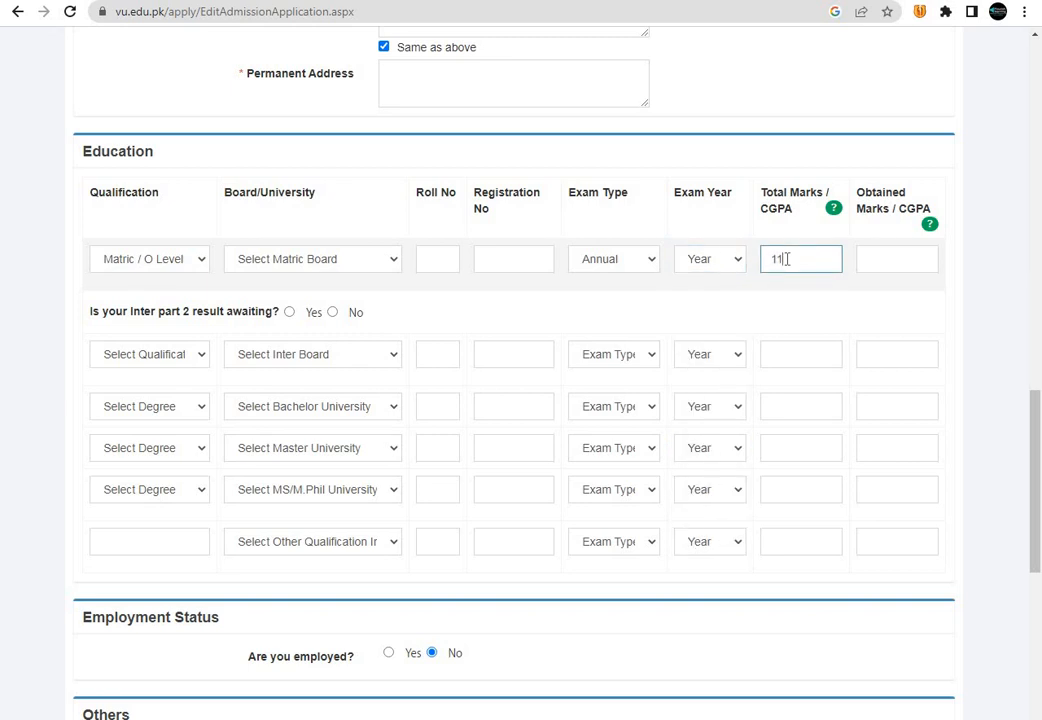
pyautogui.press('BackSpace')
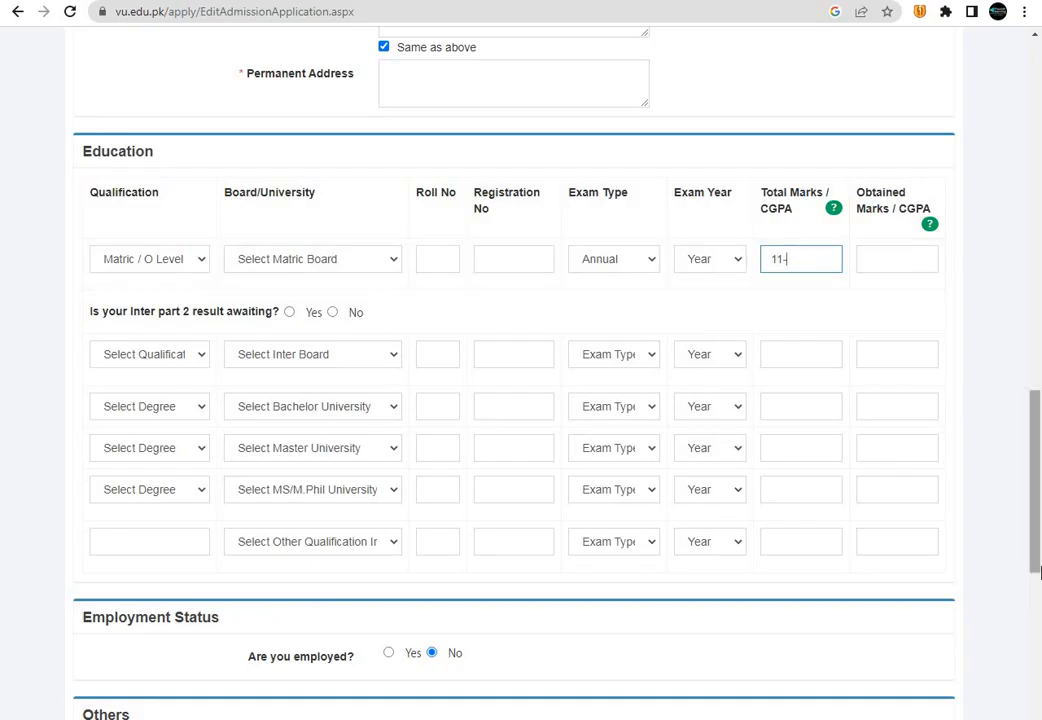
pyautogui.write('00')
pyautogui.click(884, 259)
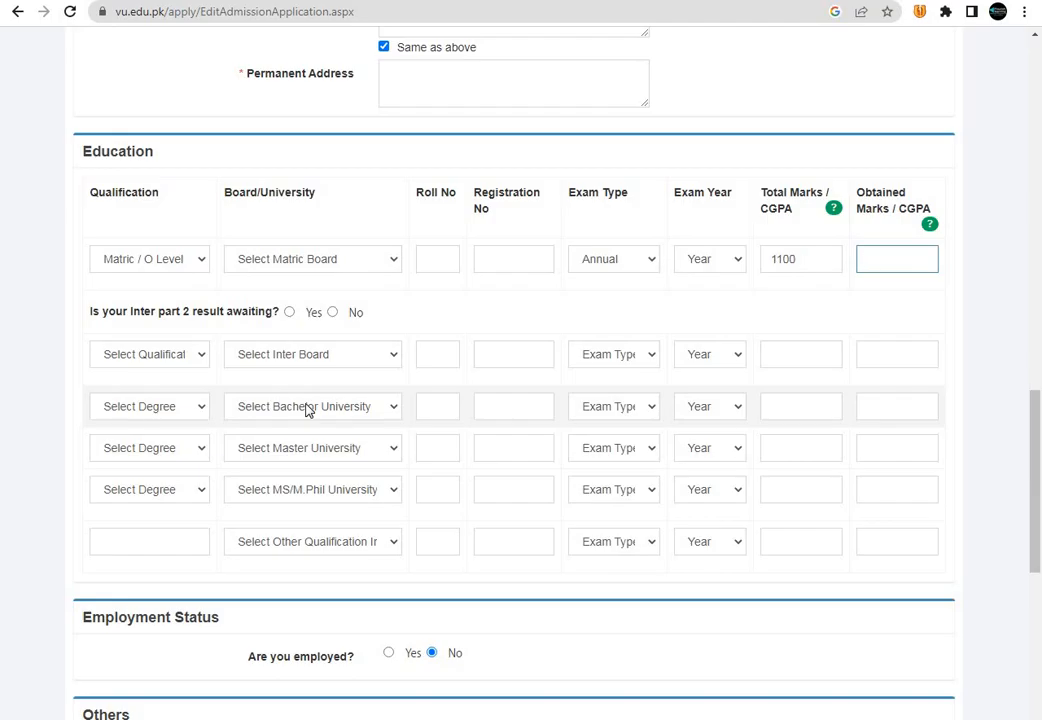
# - Mark the Inter part 2 result as awaited and look through the inter board and qualification options
pyautogui.click(197, 358)
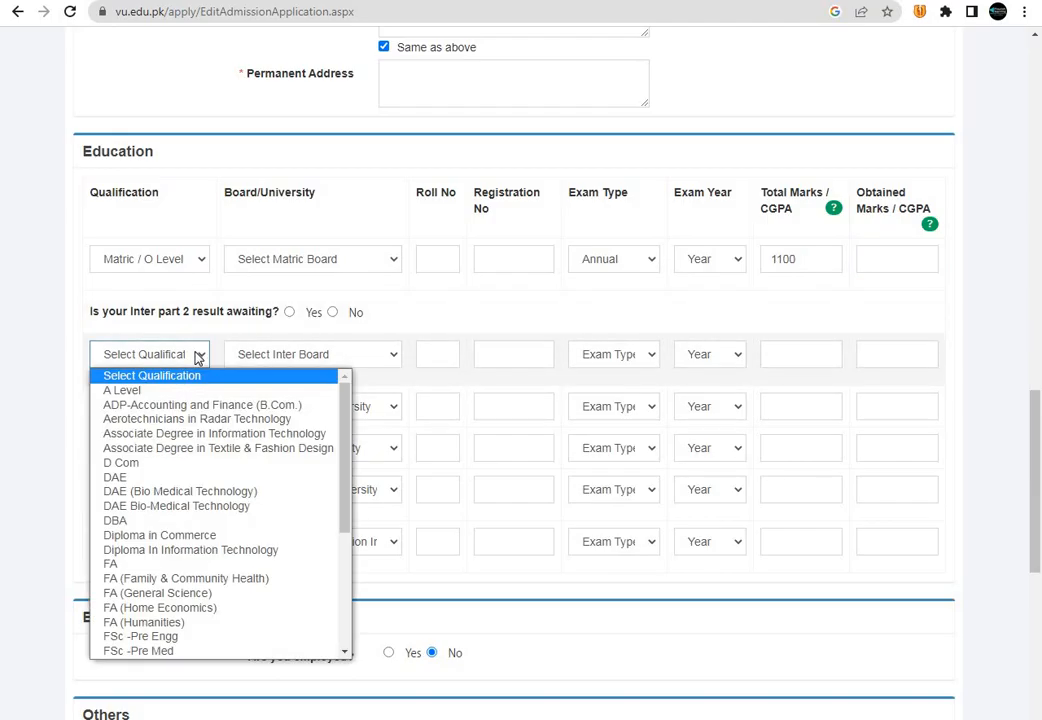
pyautogui.click(290, 312)
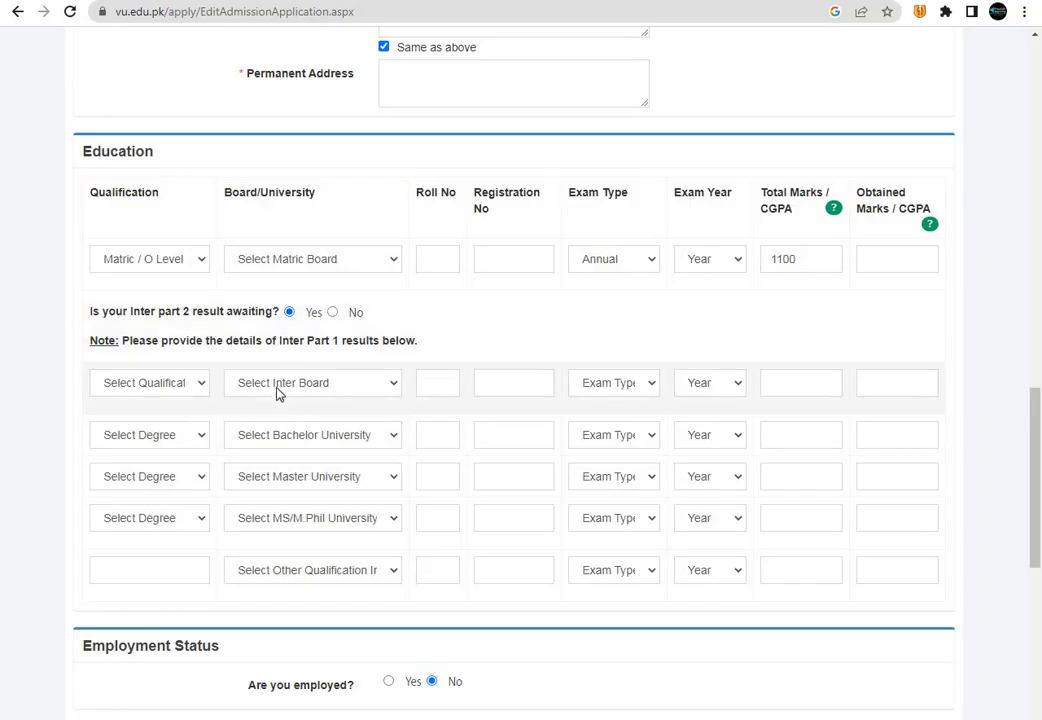
pyautogui.click(367, 389)
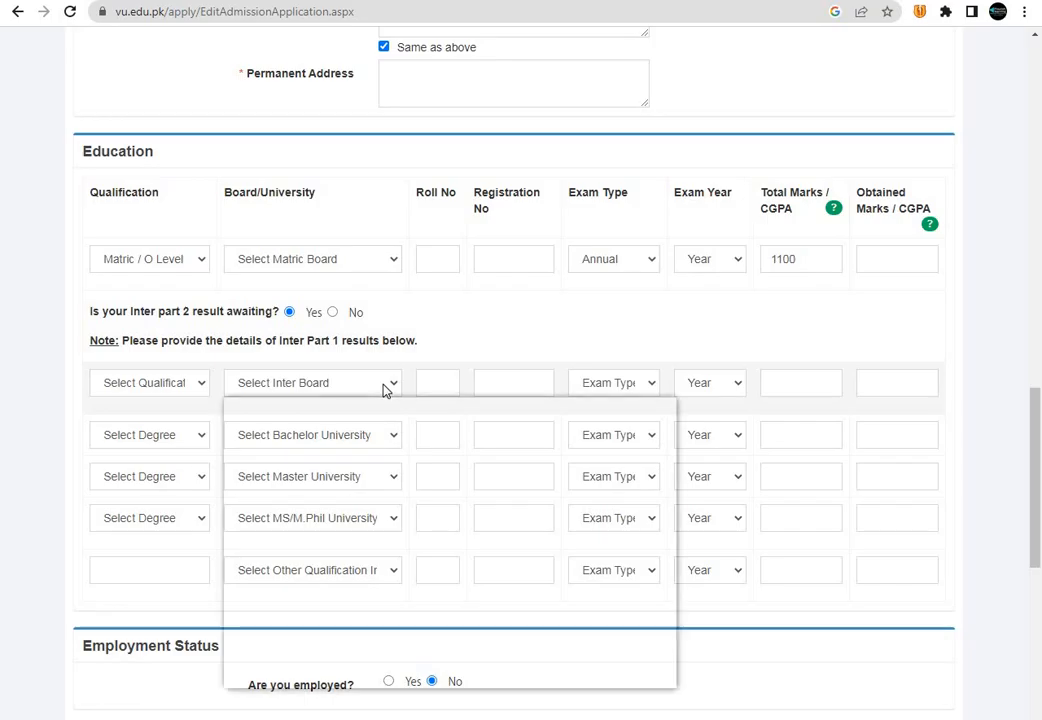
pyautogui.click(203, 385)
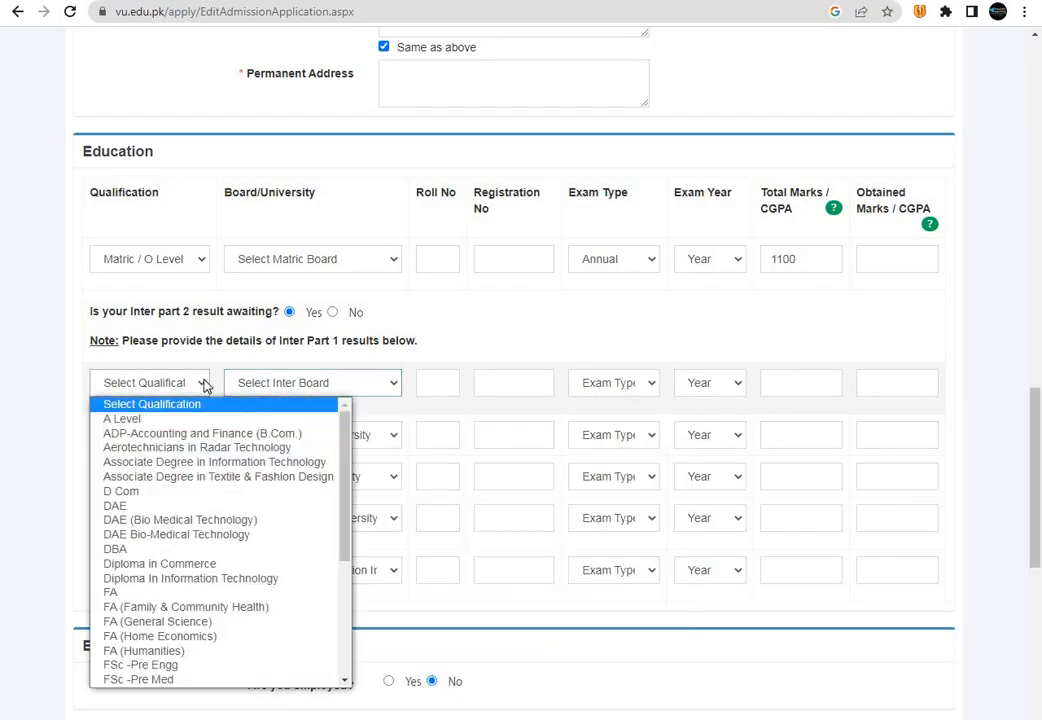
pyautogui.scroll(-5, 135, 500)
pyautogui.scroll(5, 133, 470)
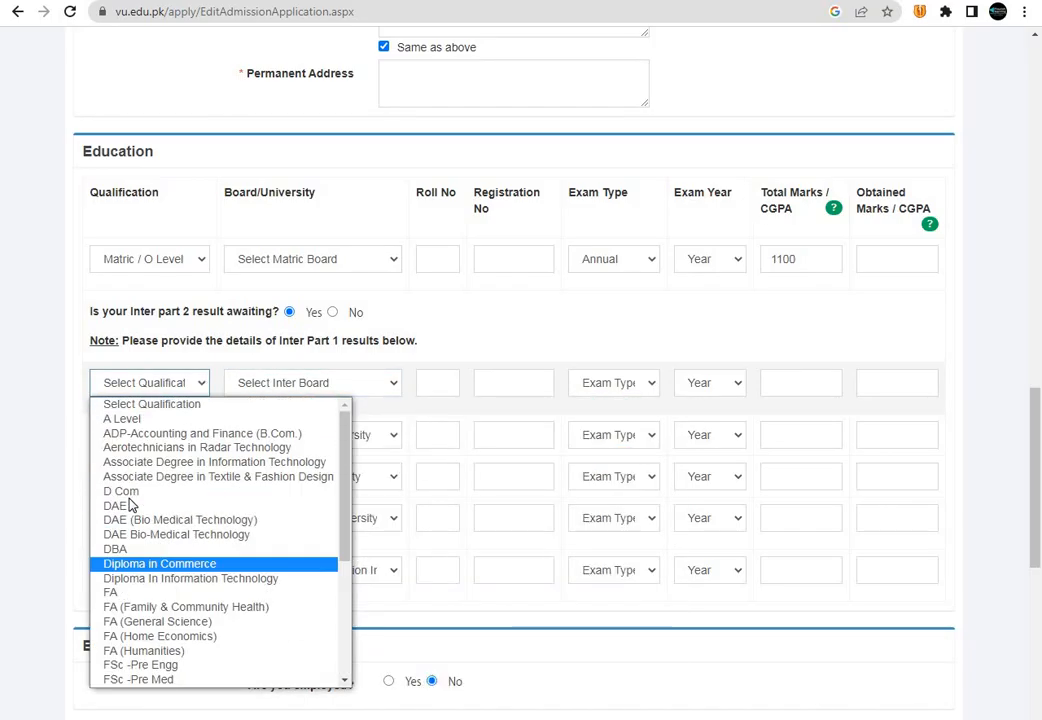
pyautogui.scroll(-5, 133, 470)
pyautogui.scroll(5, 140, 480)
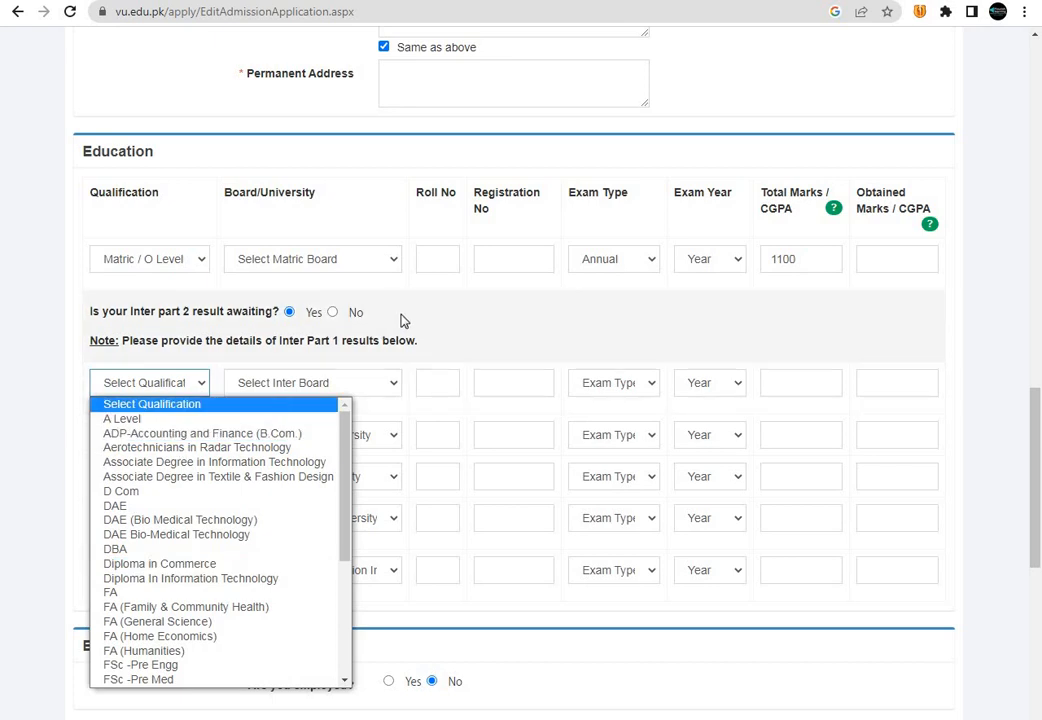
# - Set the Inter part 2 result awaiting question to No and check the inter qualification options
pyautogui.click(333, 315)
pyautogui.click(332, 312)
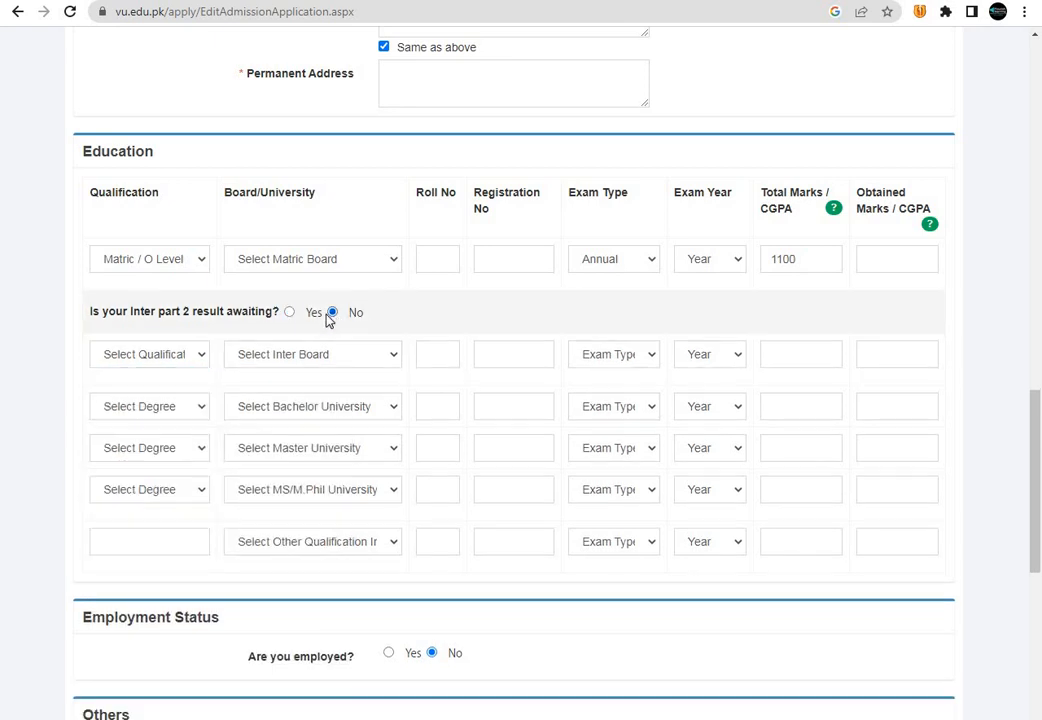
pyautogui.click(196, 357)
pyautogui.click(421, 338)
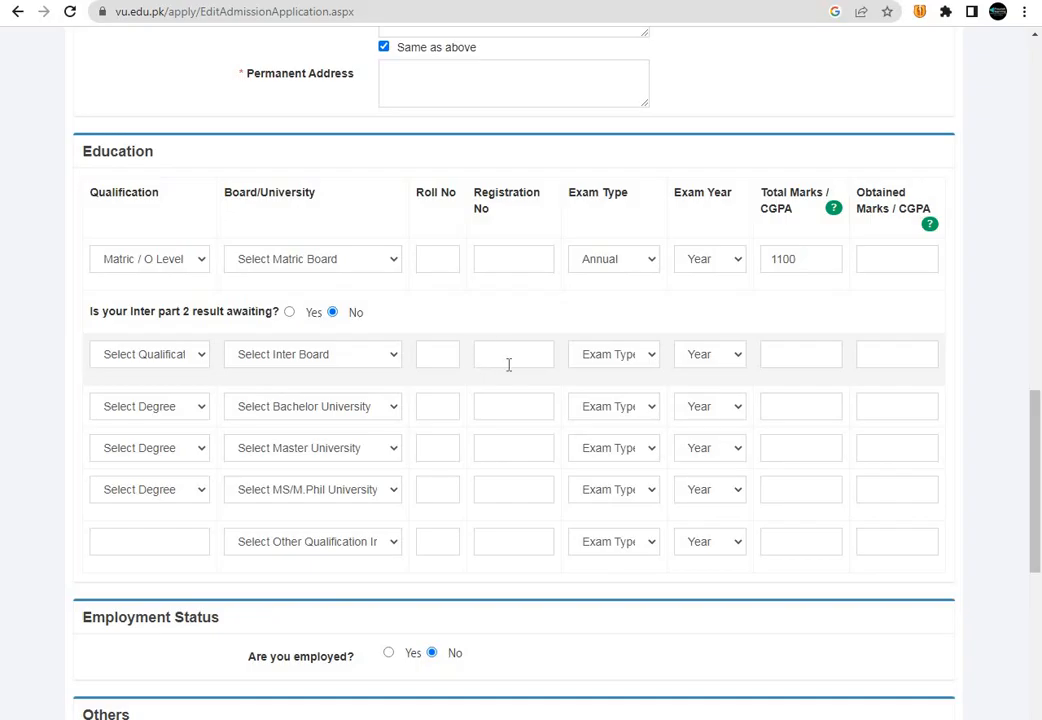
# - Look through the degree options in the bachelor's row of the education table, including the B.Ed. entries
pyautogui.click(198, 411)
pyautogui.scroll(-1, 205, 620)
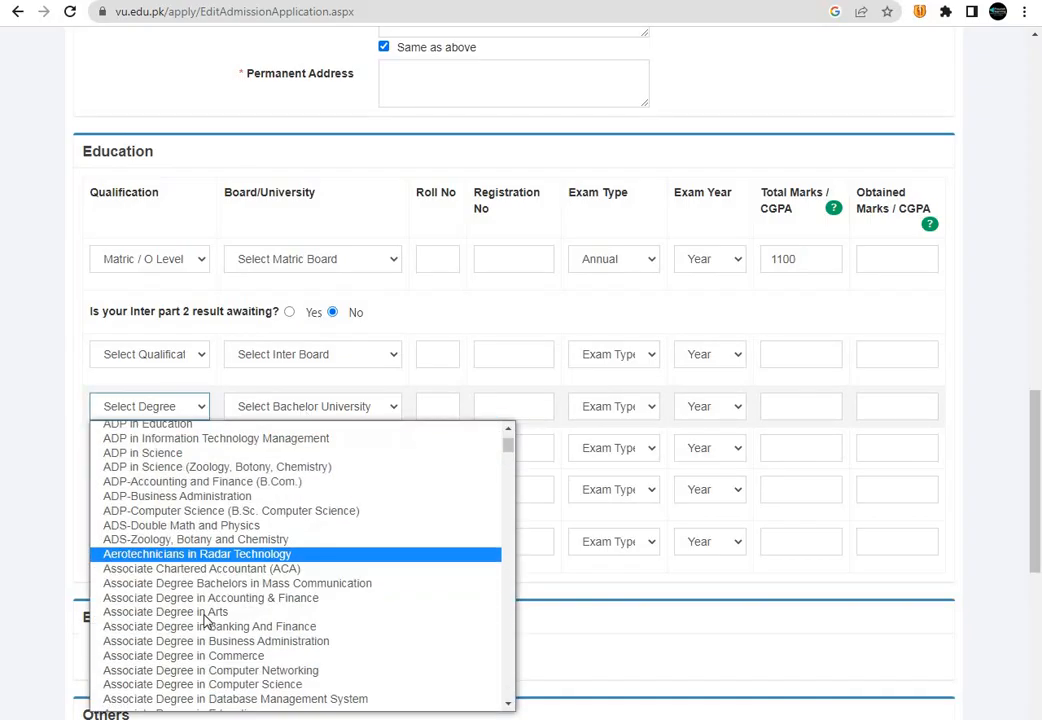
pyautogui.scroll(-15, 205, 620)
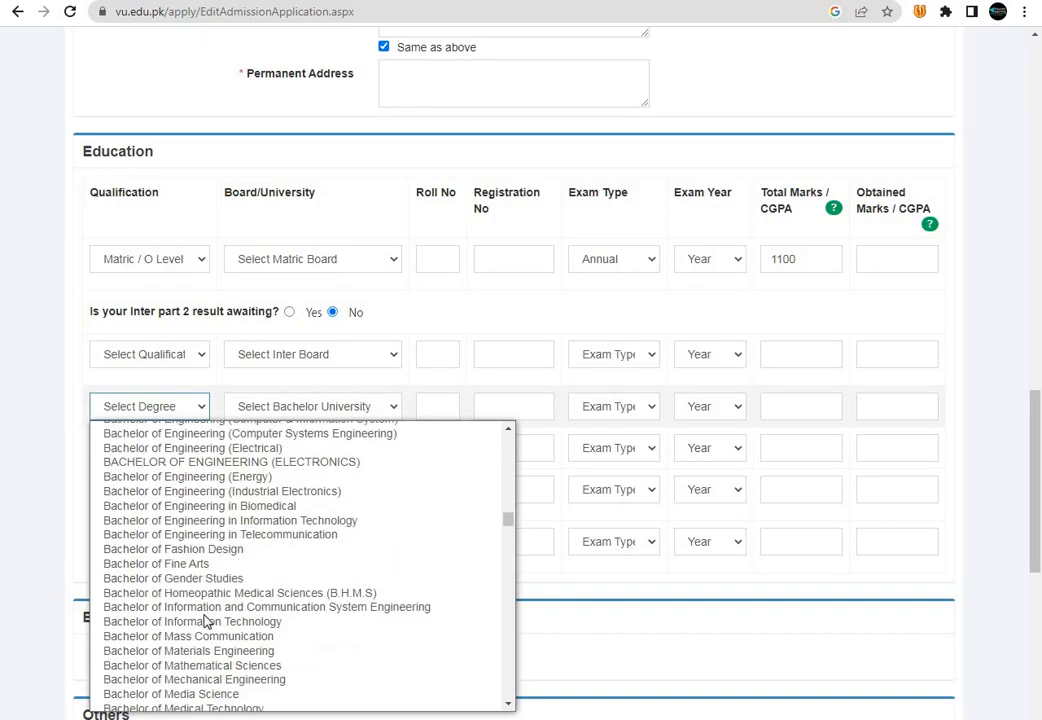
pyautogui.scroll(-10, 205, 620)
pyautogui.scroll(12, 205, 620)
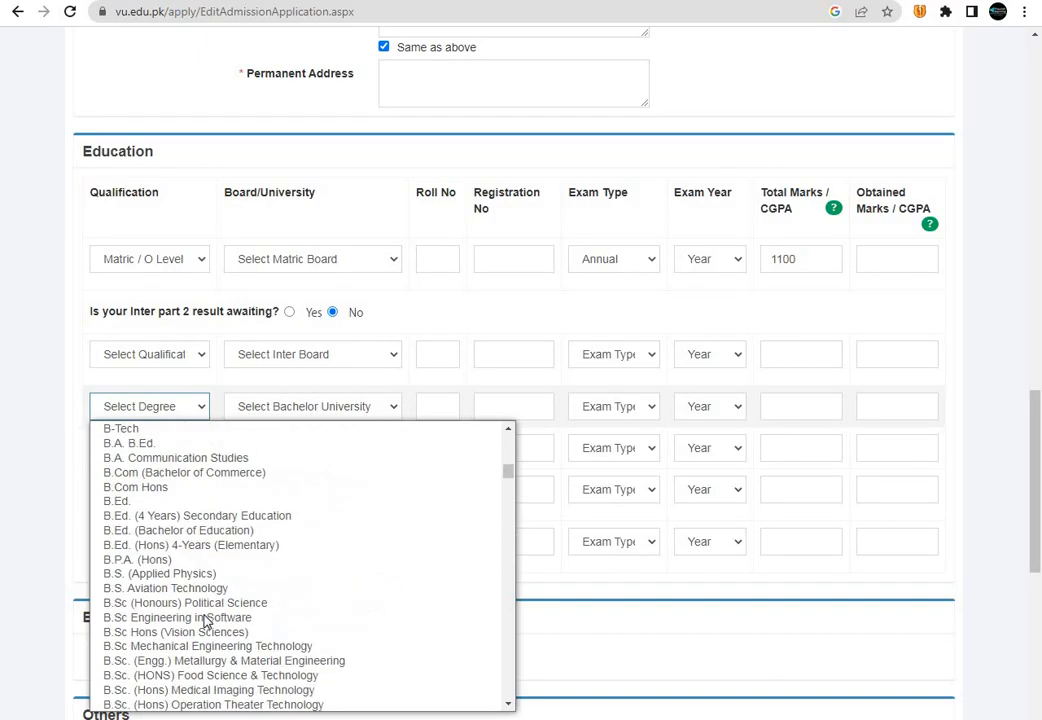
pyautogui.scroll(8, 205, 620)
pyautogui.scroll(-20, 205, 620)
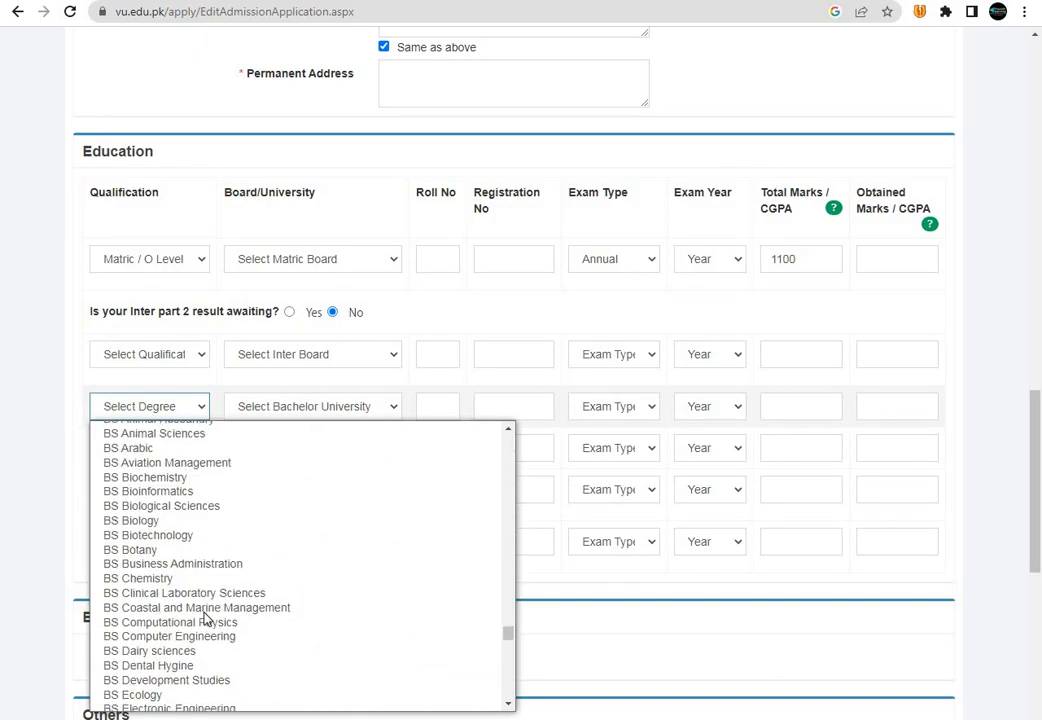
pyautogui.scroll(-10, 205, 620)
pyautogui.scroll(12, 205, 618)
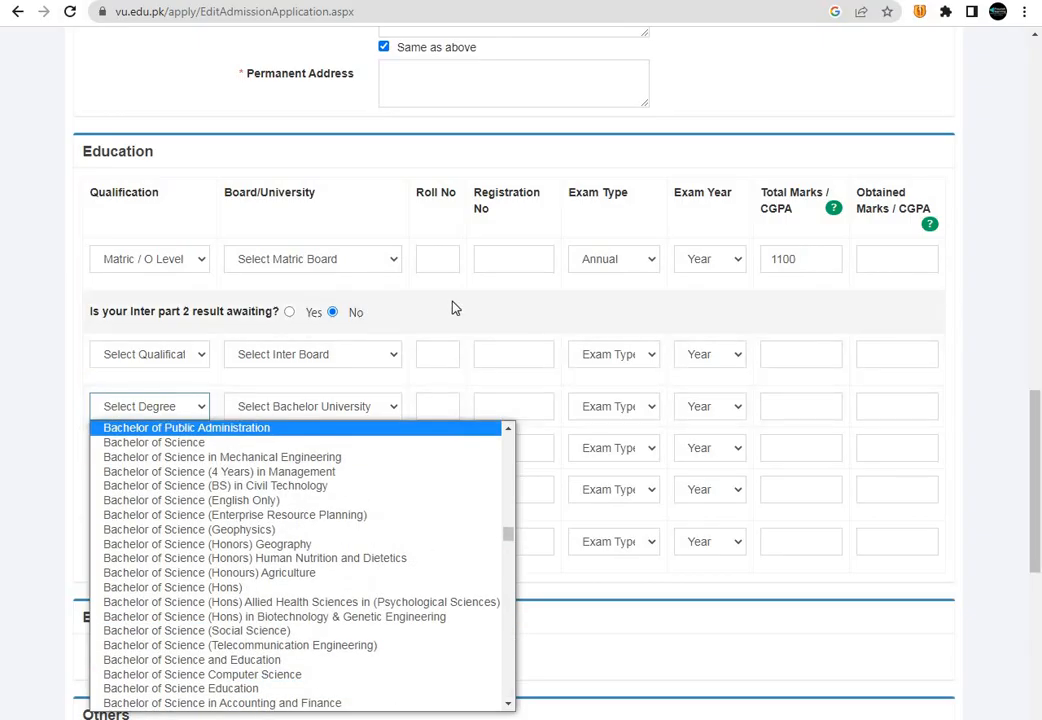
pyautogui.click(452, 308)
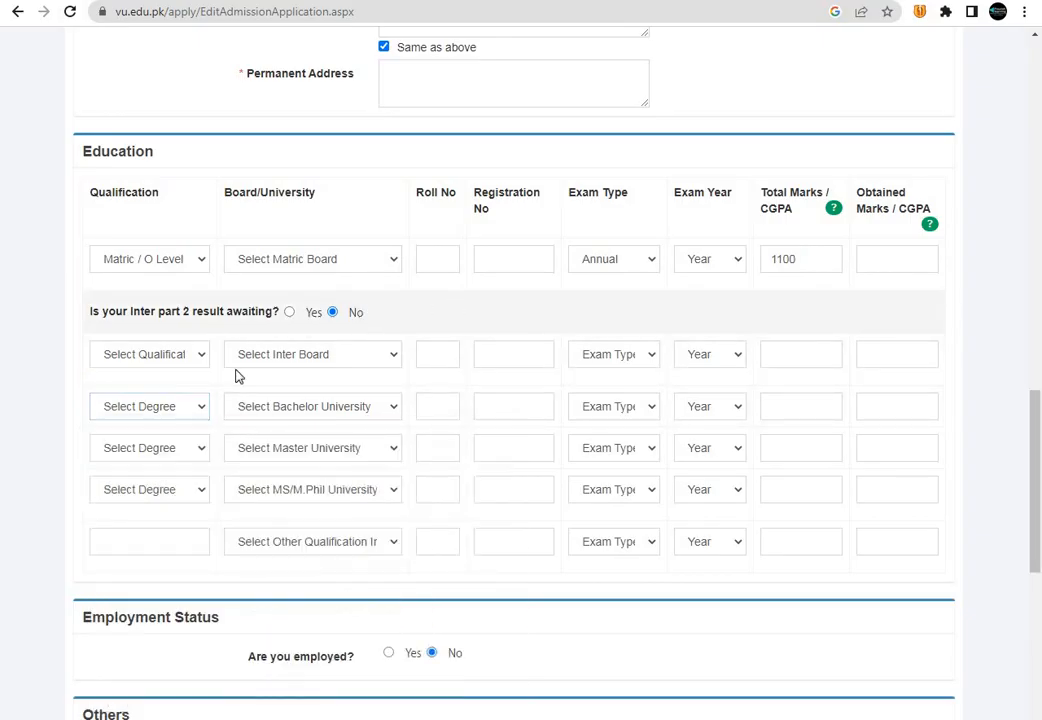
pyautogui.click(198, 411)
pyautogui.scroll(-10, 202, 555)
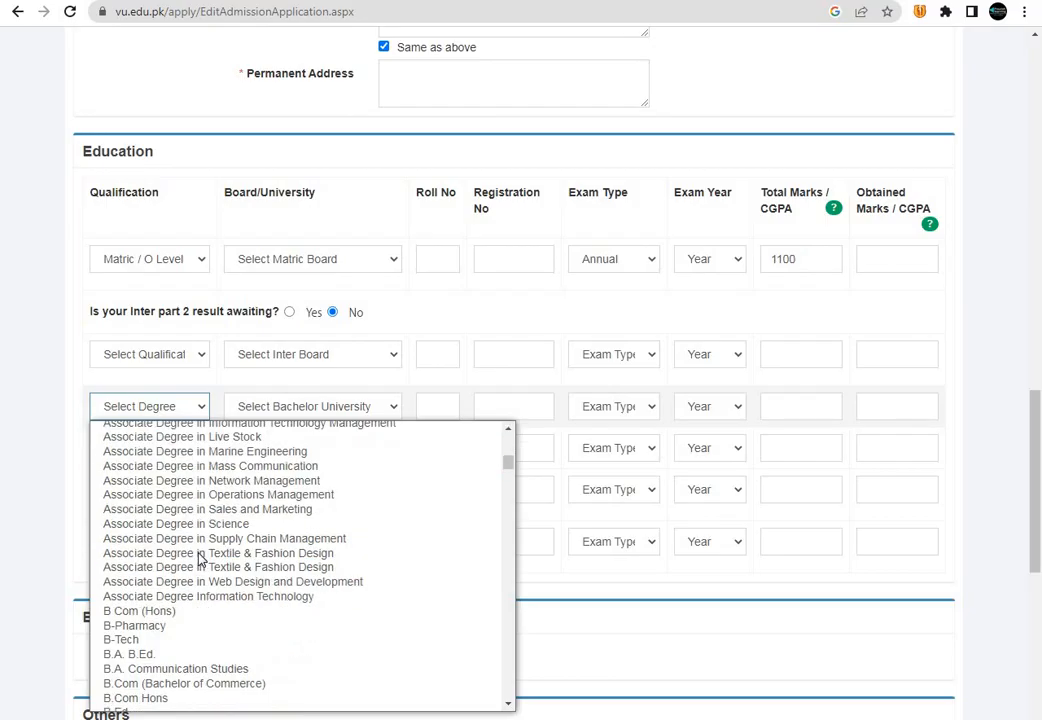
pyautogui.scroll(5, 202, 555)
pyautogui.scroll(-4, 202, 550)
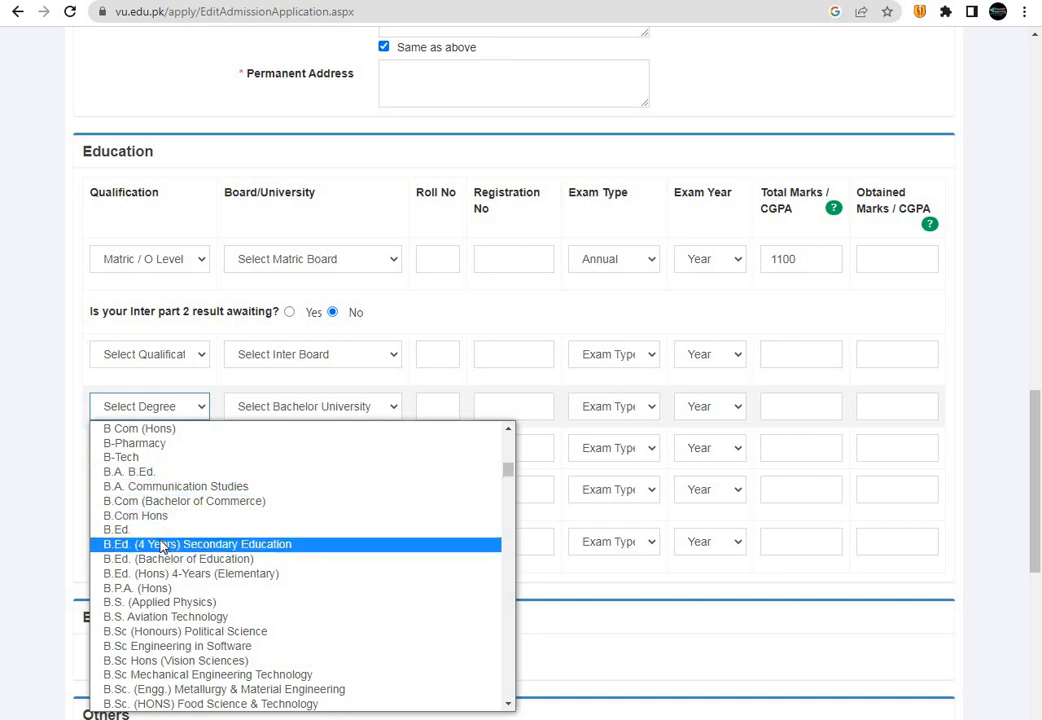
pyautogui.scroll(10, 200, 545)
pyautogui.scroll(4, 216, 541)
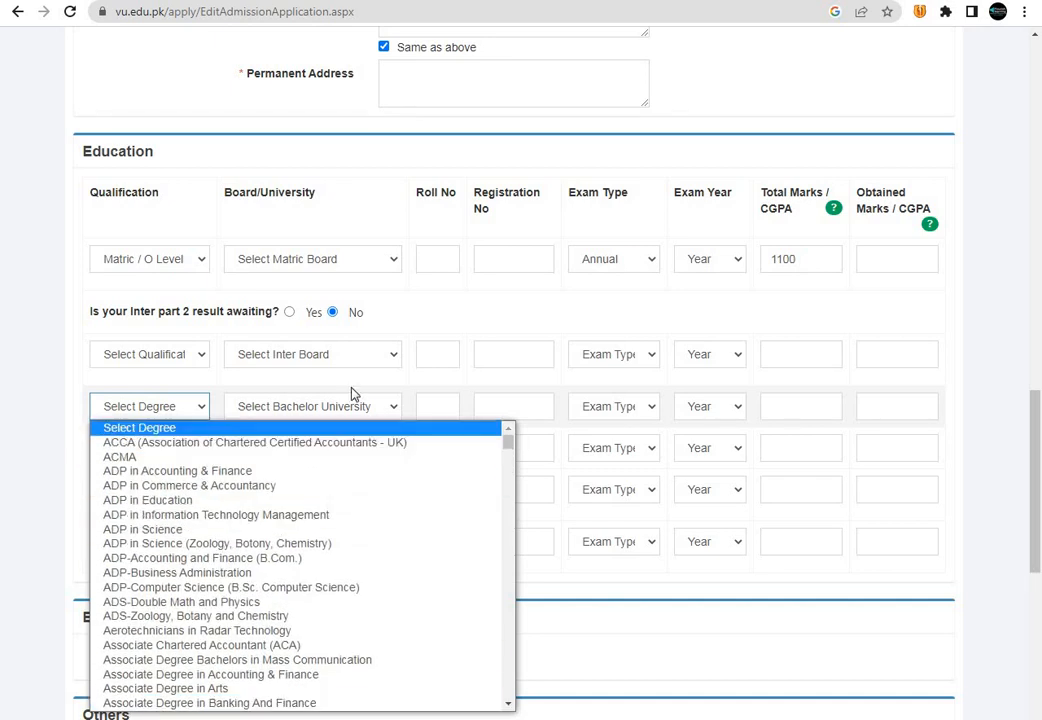
pyautogui.click(430, 309)
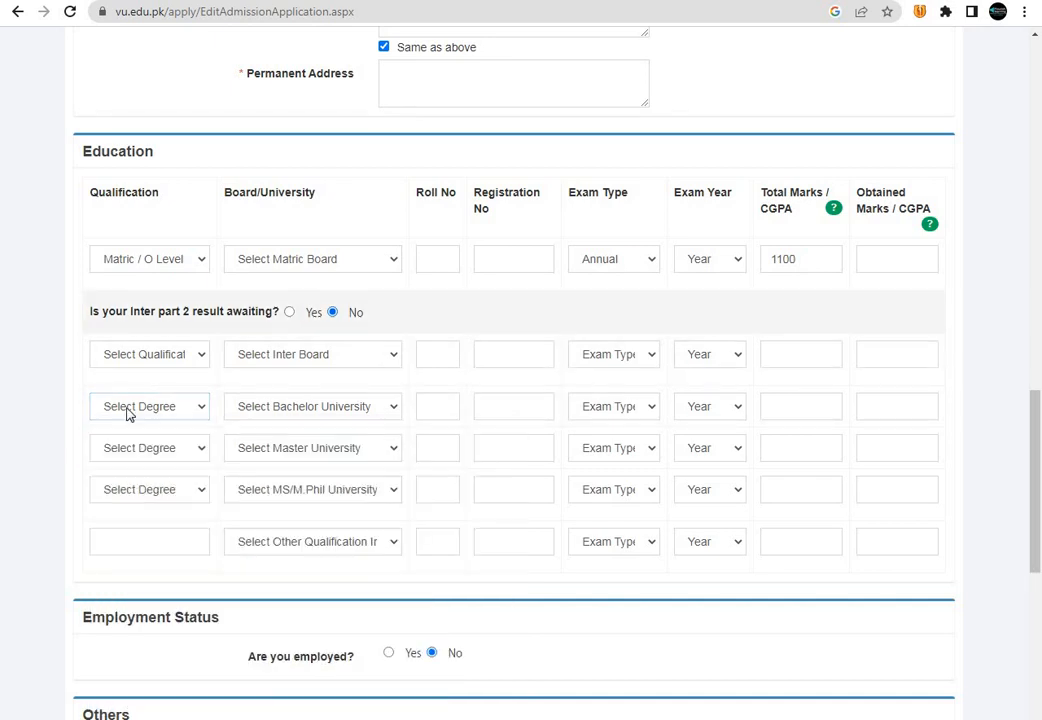
# - View the university and exam type options and check the roll number field in the bachelor's row
pyautogui.click(378, 407)
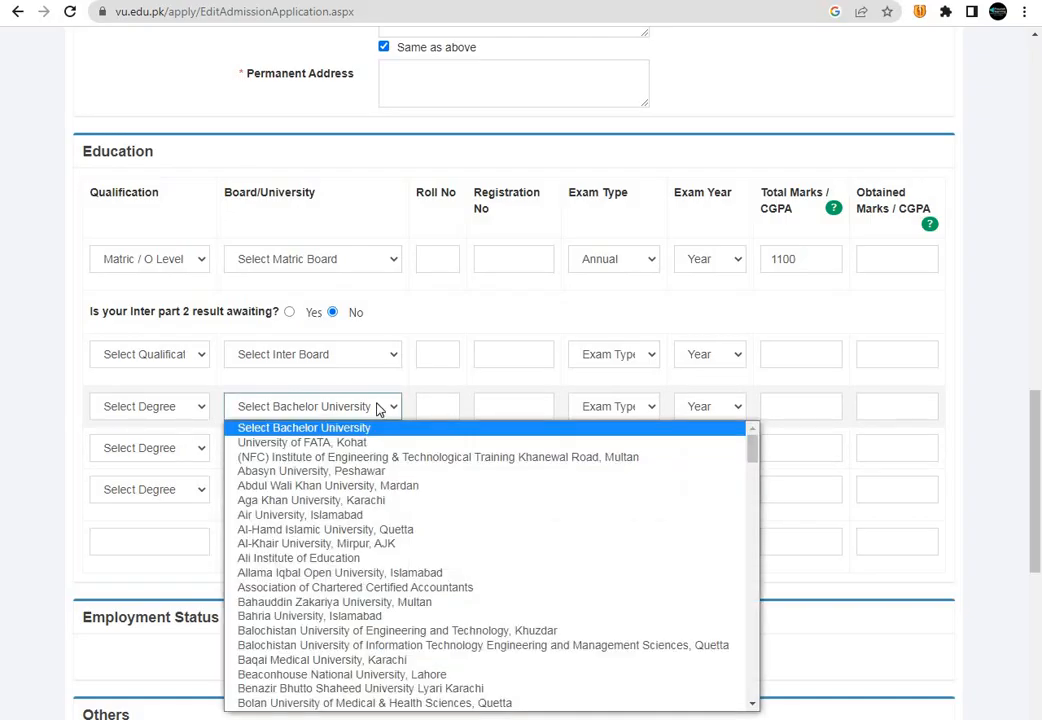
pyautogui.scroll(-15, 337, 523)
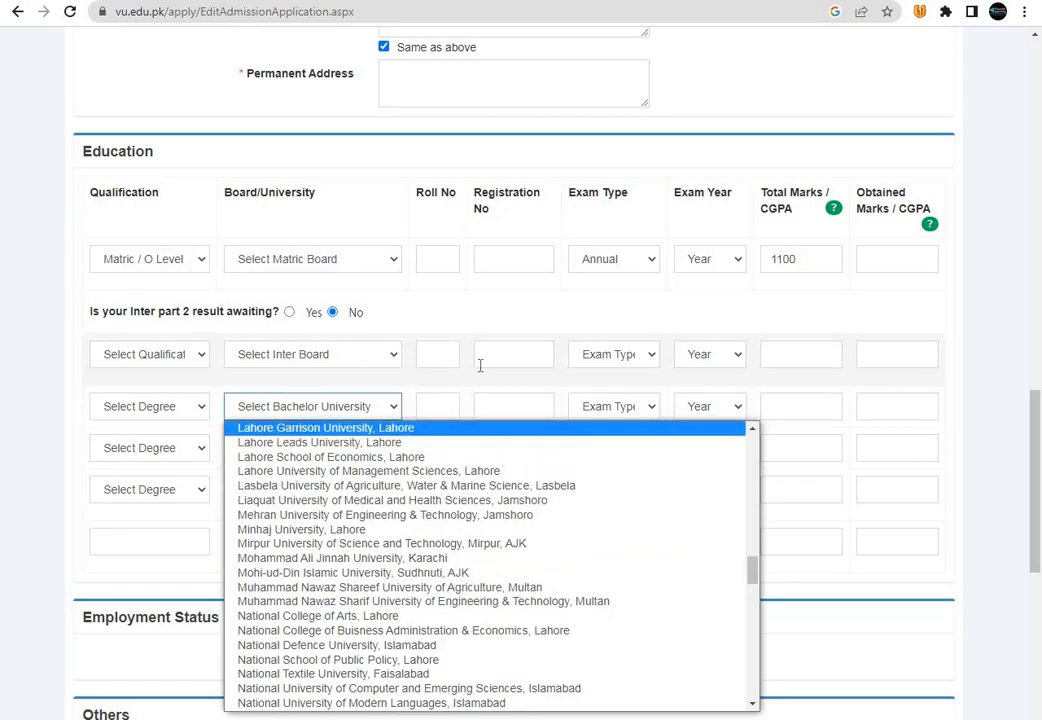
pyautogui.click(440, 406)
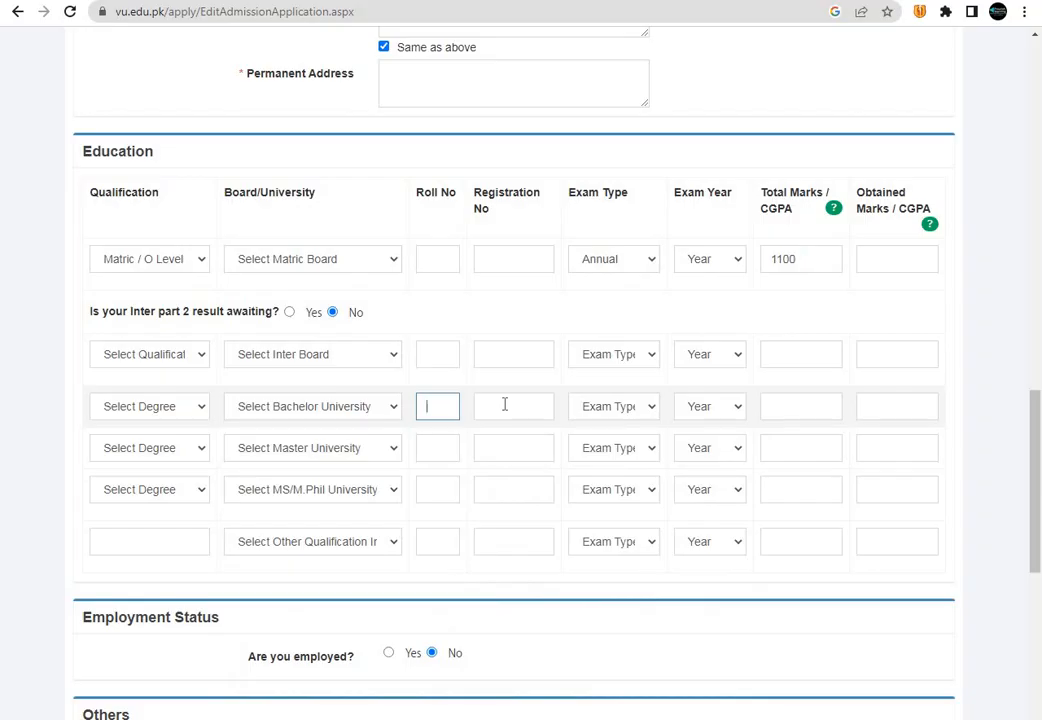
pyautogui.click(635, 406)
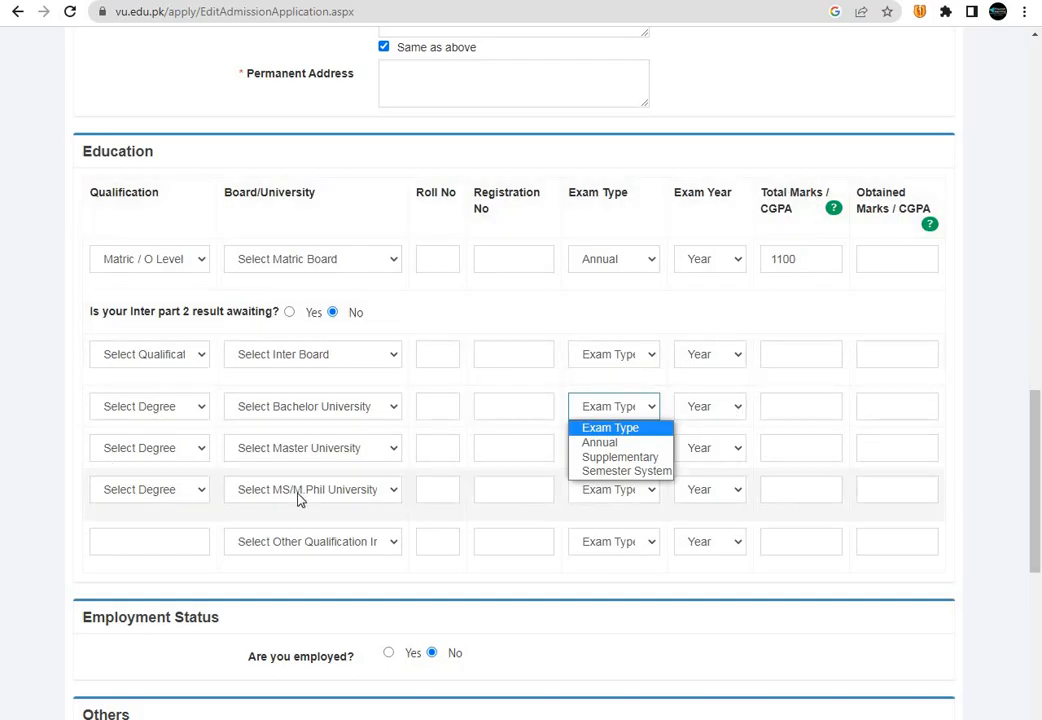
# - Set the employed question to Yes, review the status, employment type, job city and designation fields, and set it back to No
pyautogui.scroll(-5, 1038, 422)
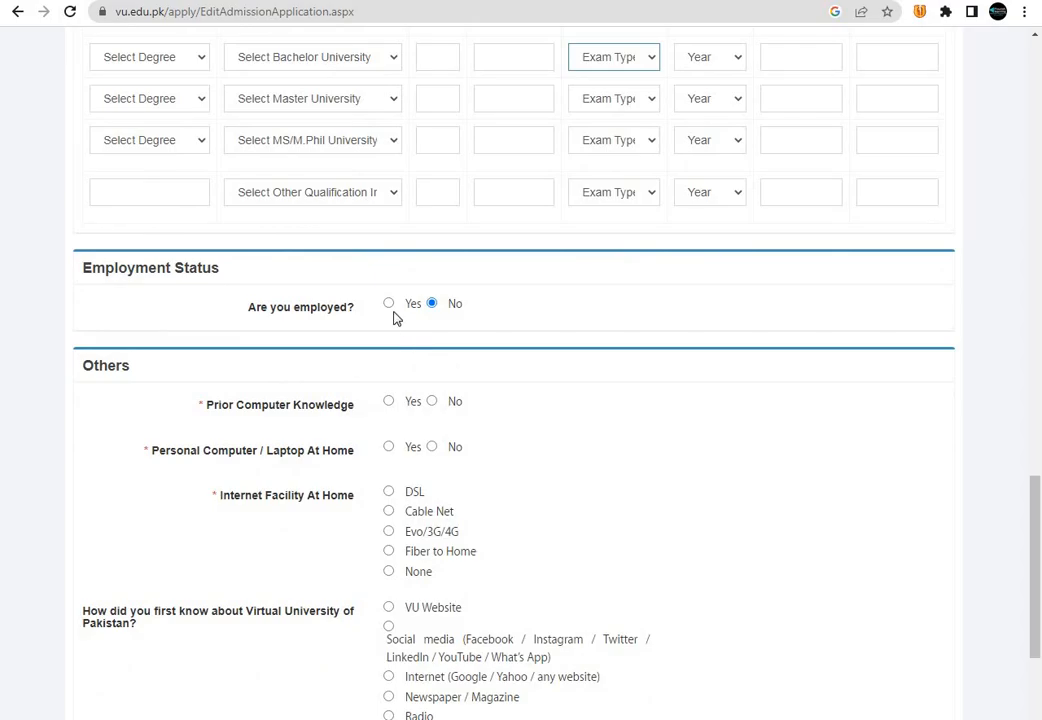
pyautogui.click(388, 304)
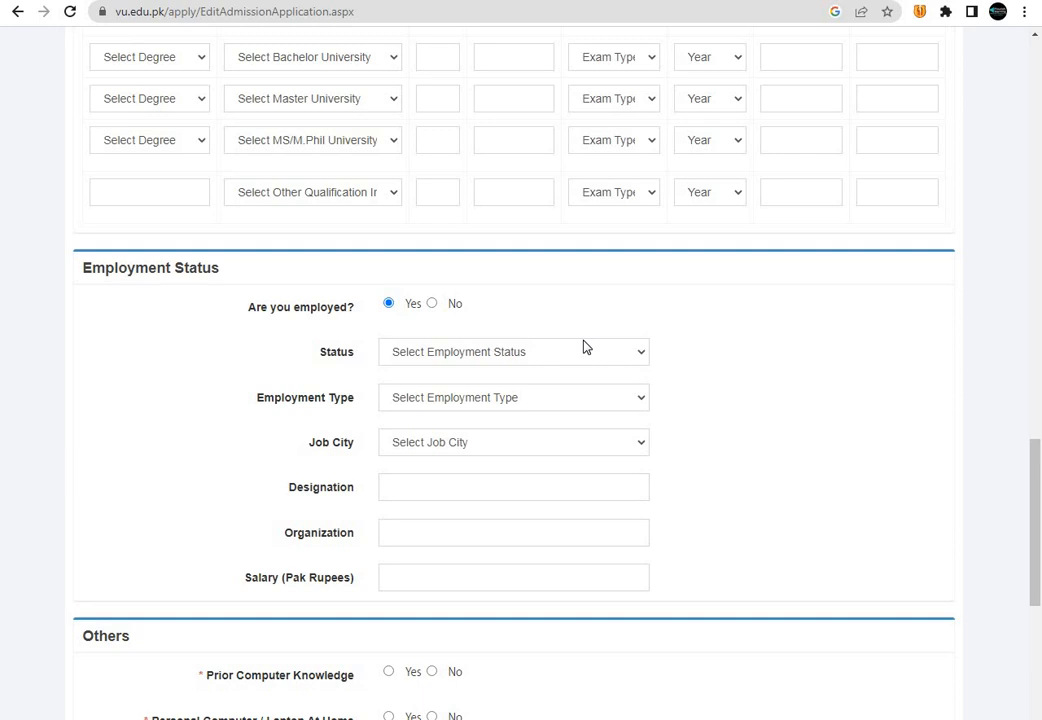
pyautogui.click(626, 355)
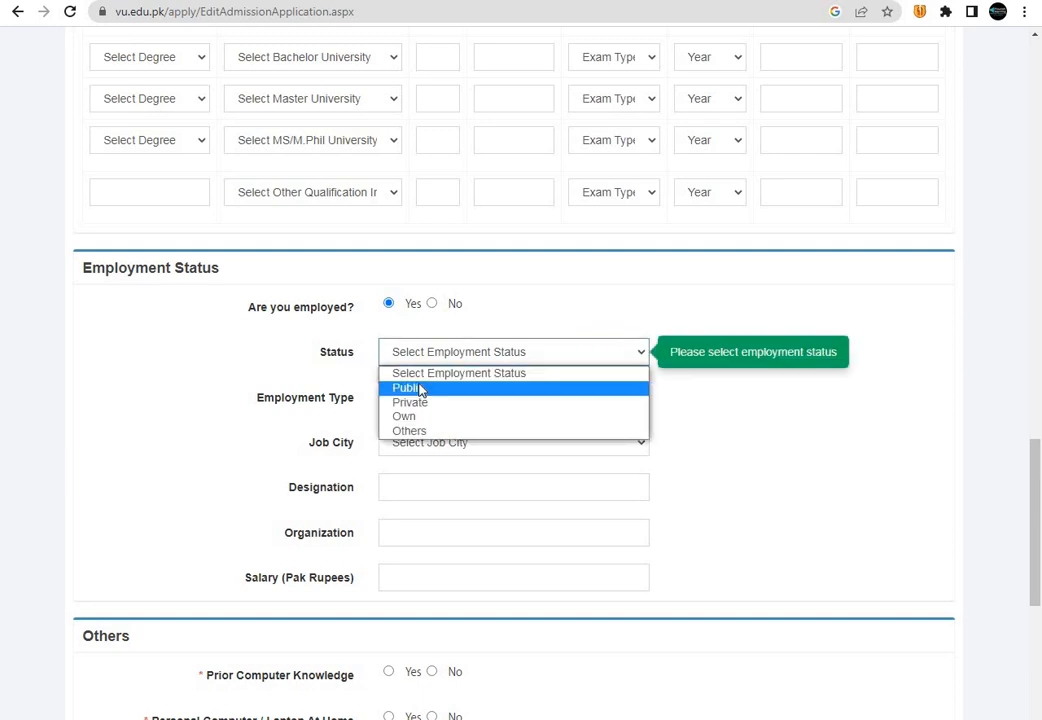
pyautogui.click(635, 302)
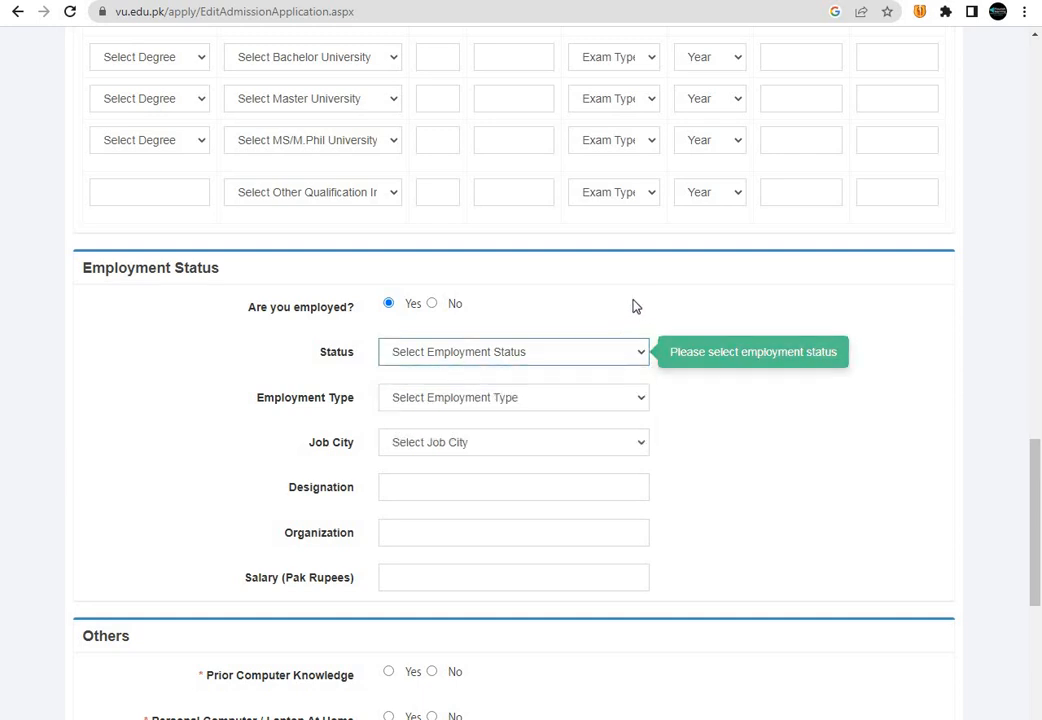
pyautogui.click(429, 397)
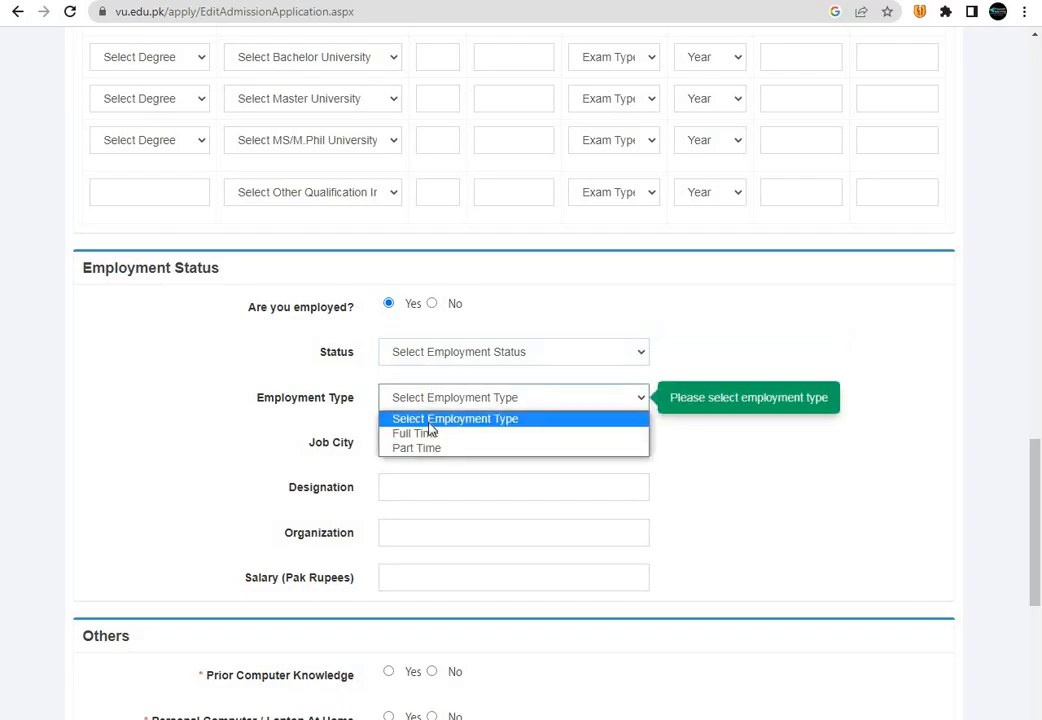
pyautogui.click(696, 311)
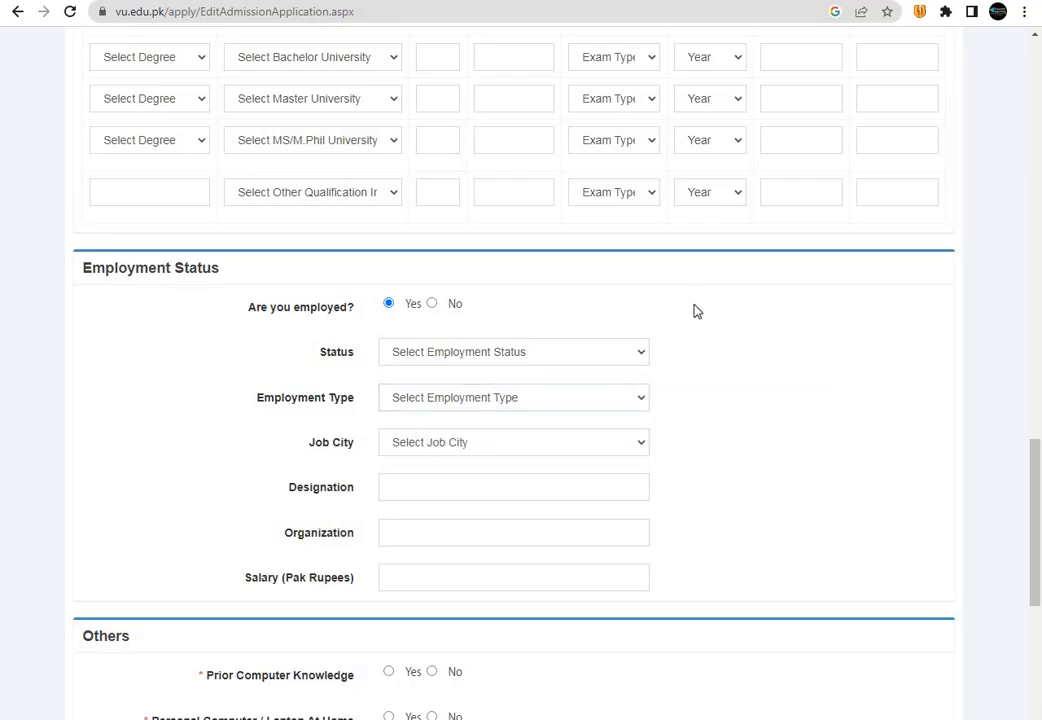
pyautogui.click(497, 448)
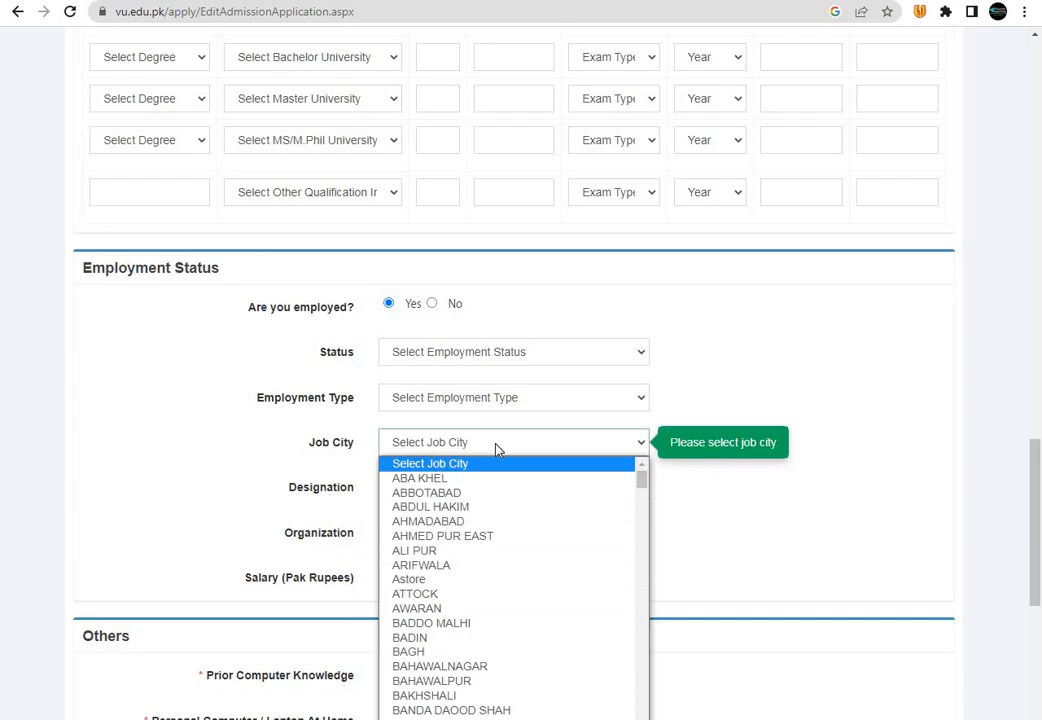
pyautogui.click(768, 339)
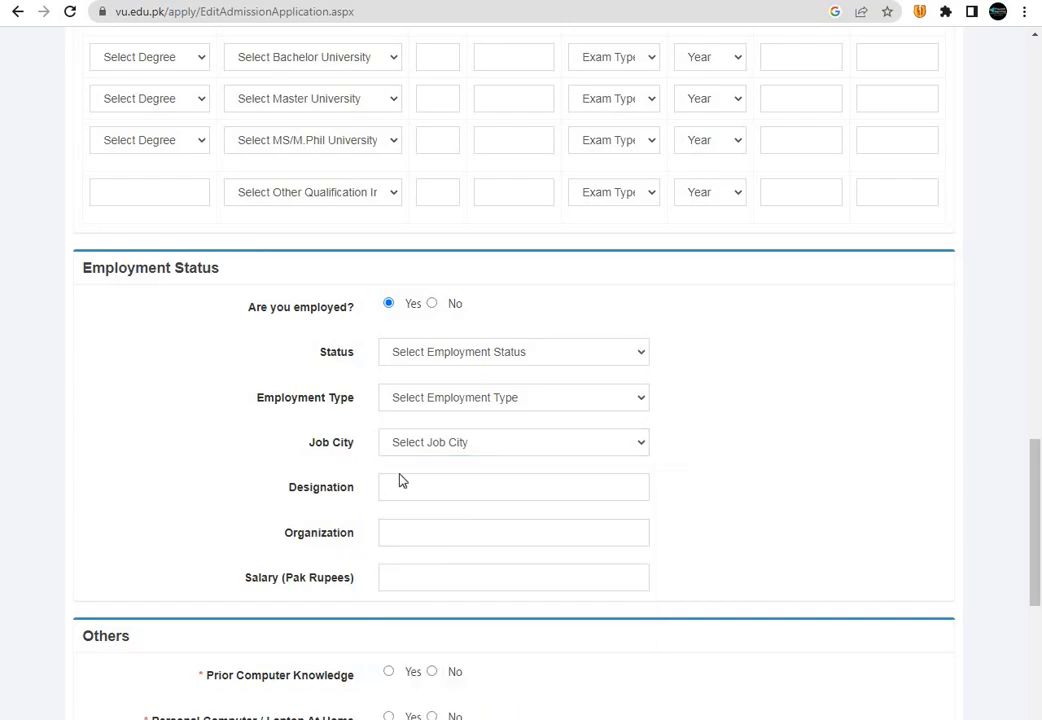
pyautogui.click(451, 482)
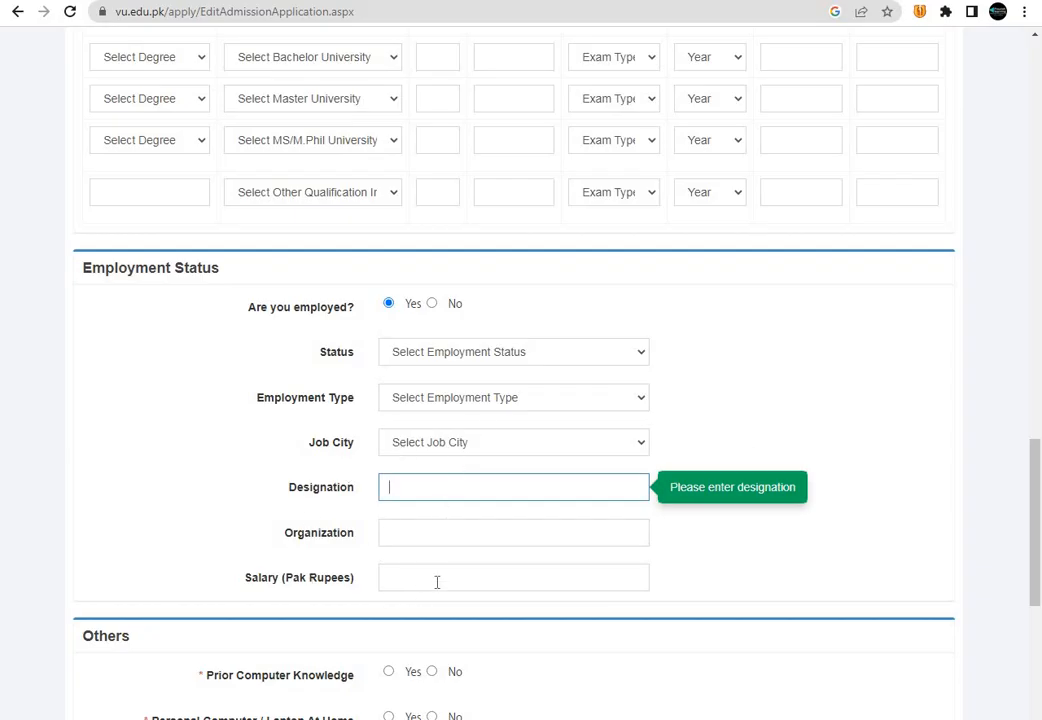
pyautogui.click(432, 305)
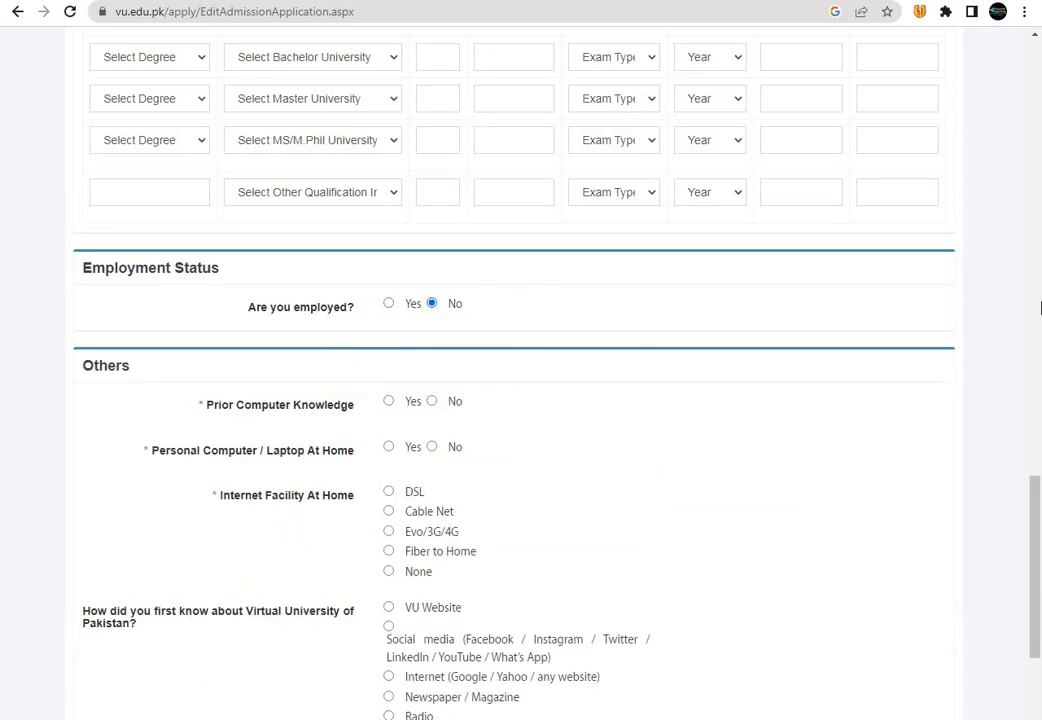
# - Answer Yes for prior computer knowledge and for a personal computer or laptop at home, and review the remaining questions under Others
pyautogui.scroll(-3, 228, 437)
pyautogui.scroll(2, 316, 360)
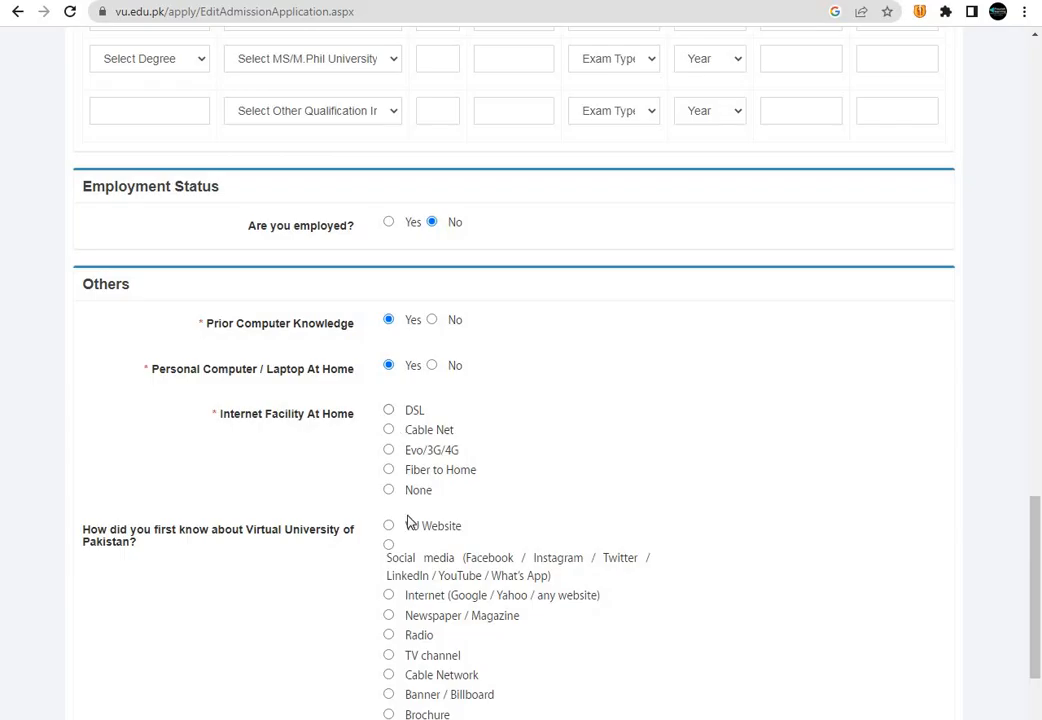
pyautogui.scroll(-3, 400, 522)
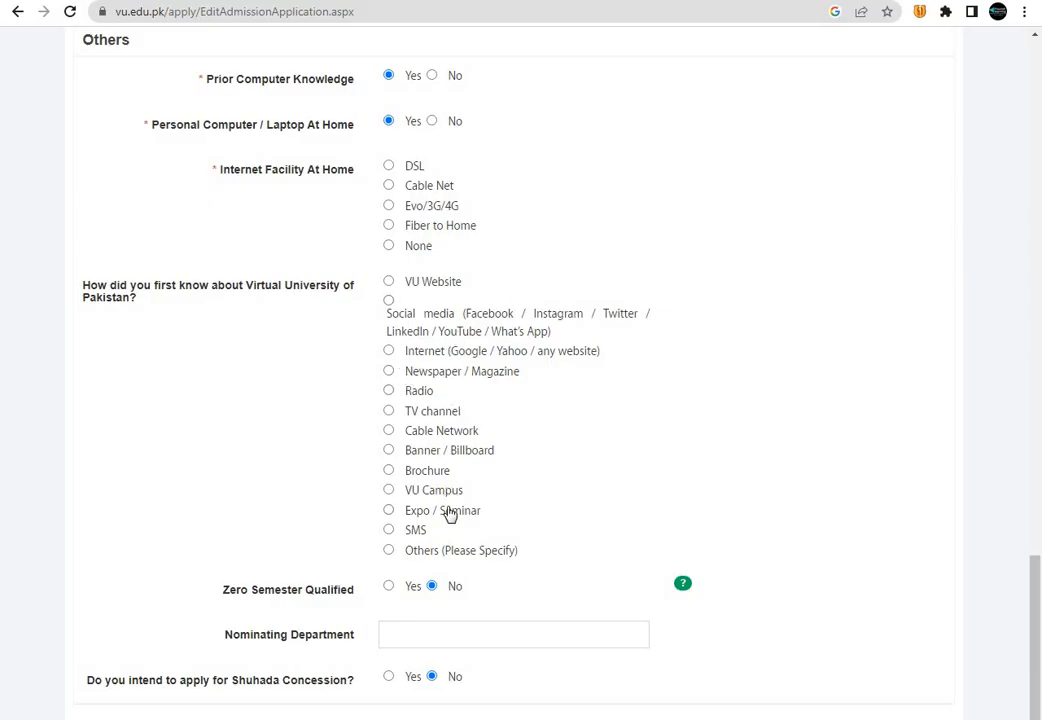
pyautogui.scroll(-1, 447, 512)
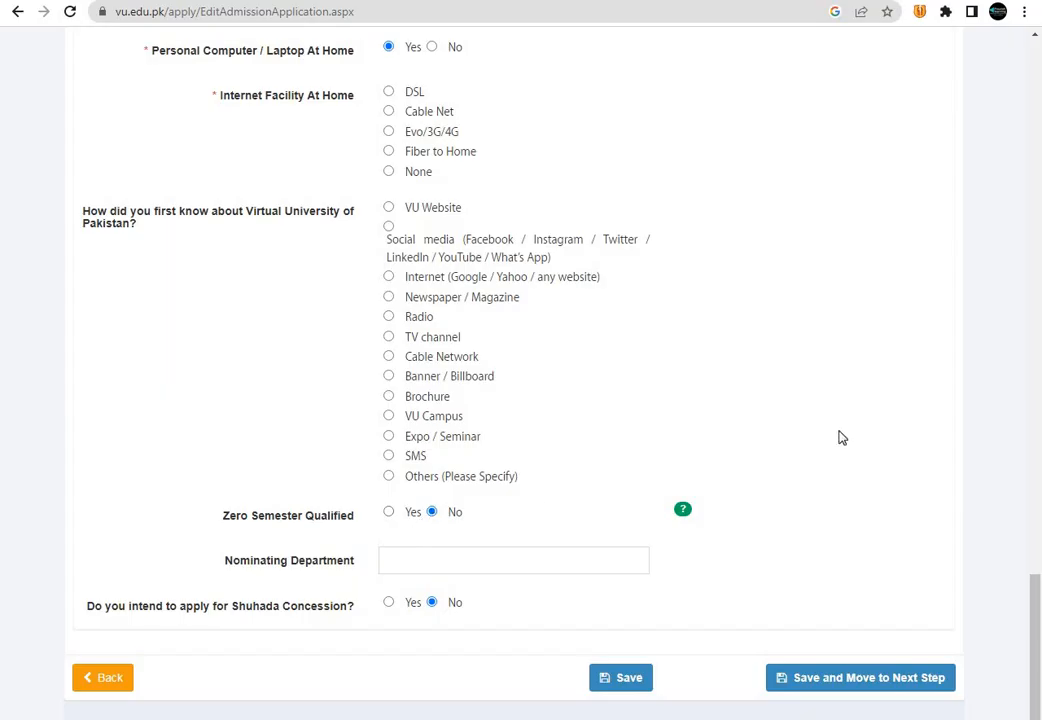
# - Check the Nominating Department and Shuhada Concession fields, keep the concession at No, and save to move to the scholarship form
pyautogui.click(410, 564)
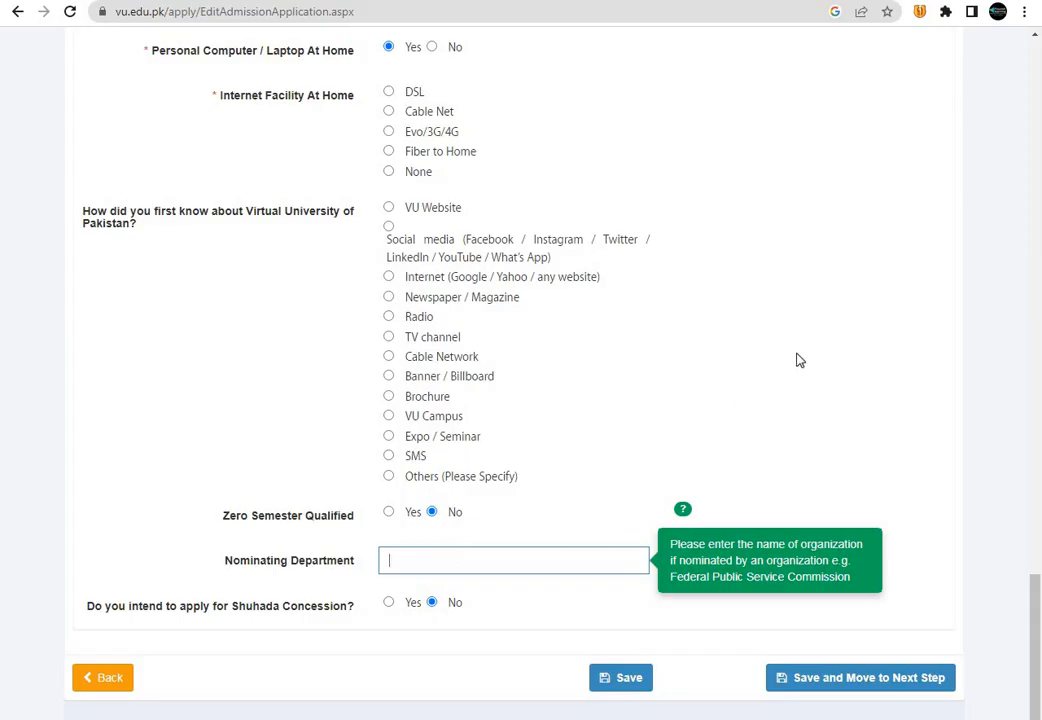
pyautogui.click(640, 460)
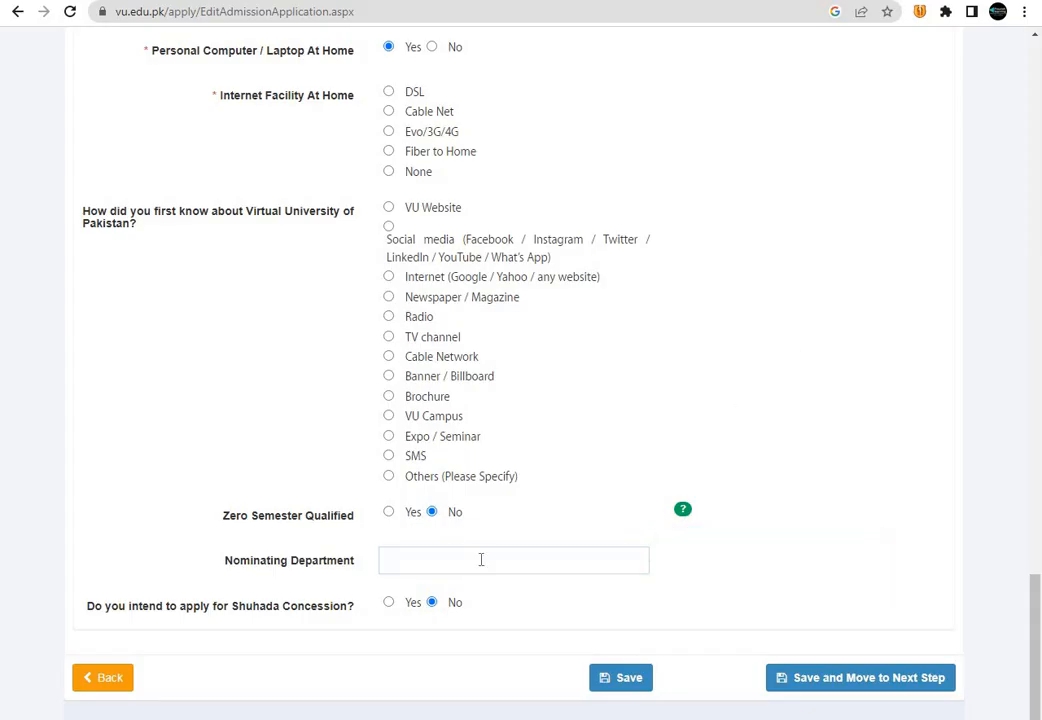
pyautogui.click(389, 603)
pyautogui.scroll(-1, 389, 605)
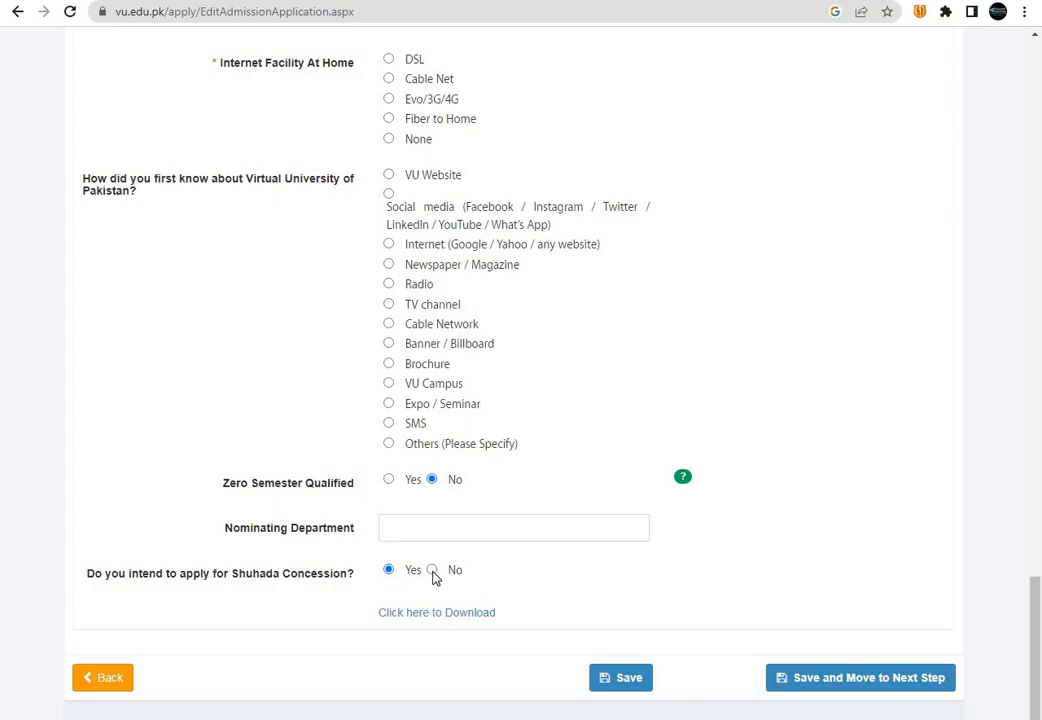
pyautogui.click(432, 570)
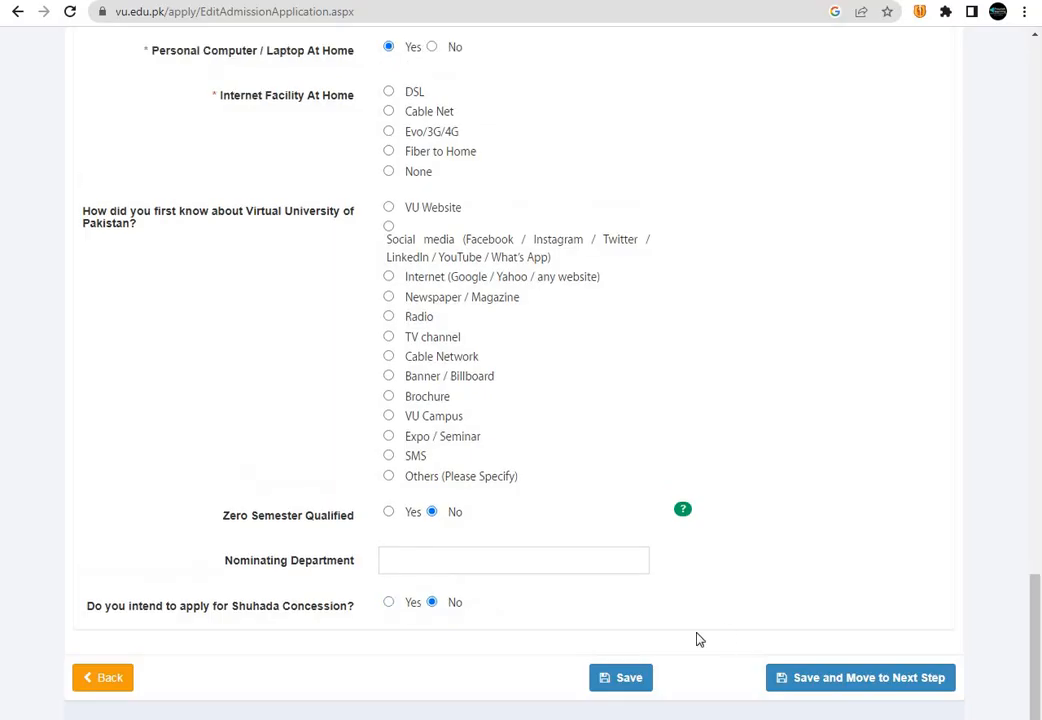
pyautogui.click(858, 680)
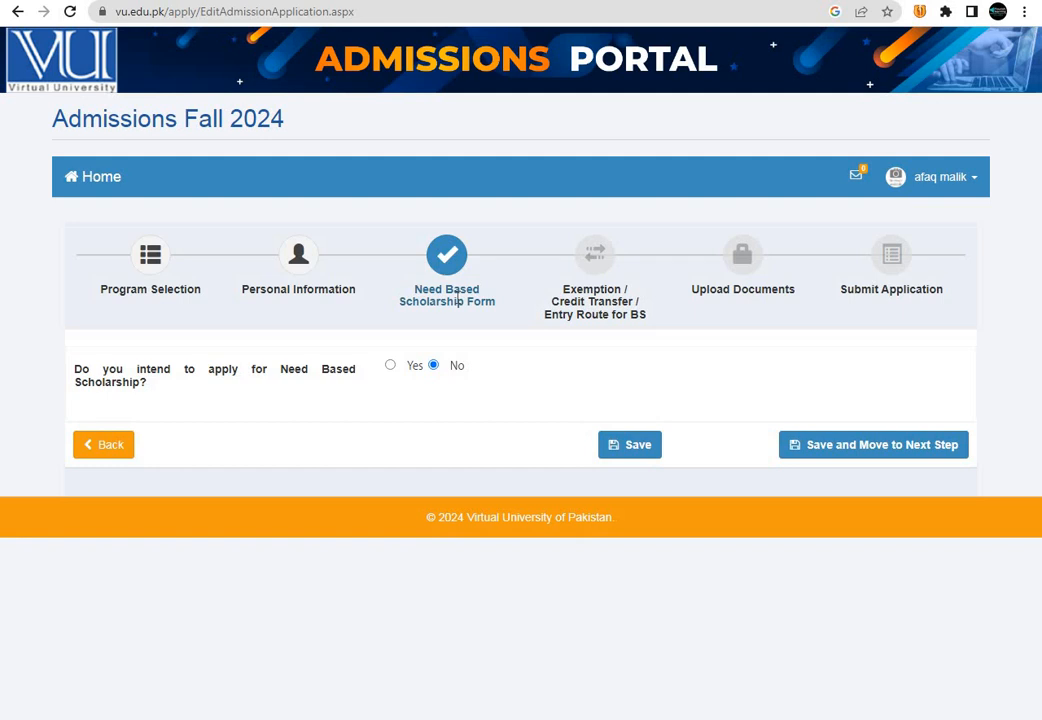
# - Set the Need Based Scholarship question to Yes and review the business, expenditure, electric bill, assistance and reference sections of the form
pyautogui.click(391, 367)
pyautogui.scroll(-8, 380, 610)
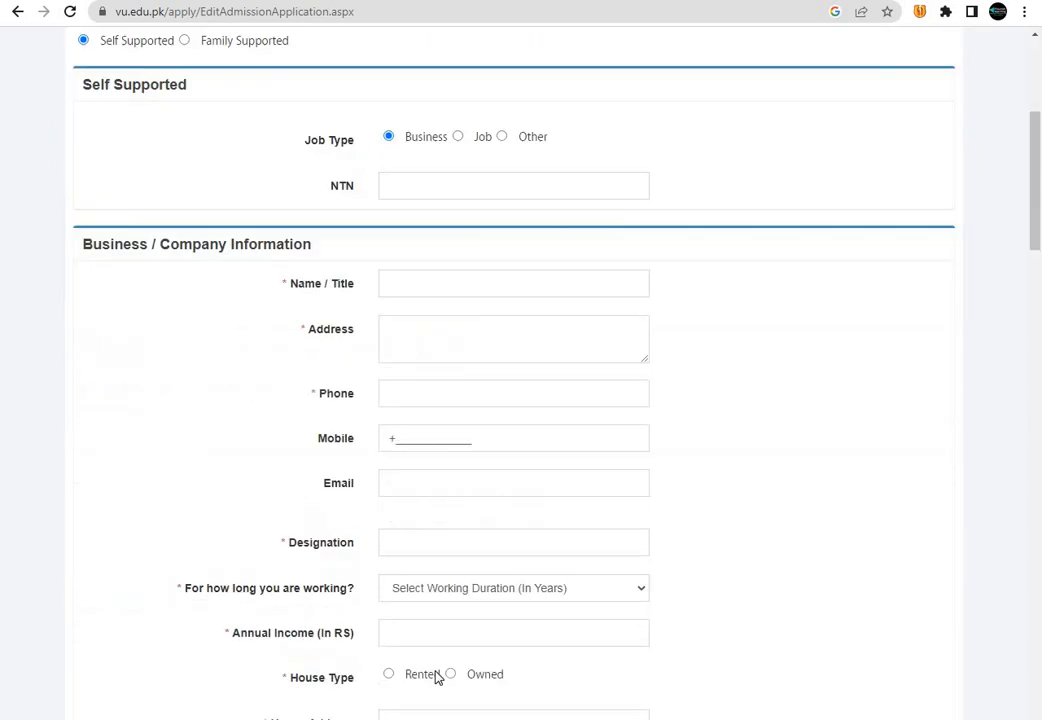
pyautogui.scroll(-6, 436, 668)
pyautogui.scroll(-6, 435, 667)
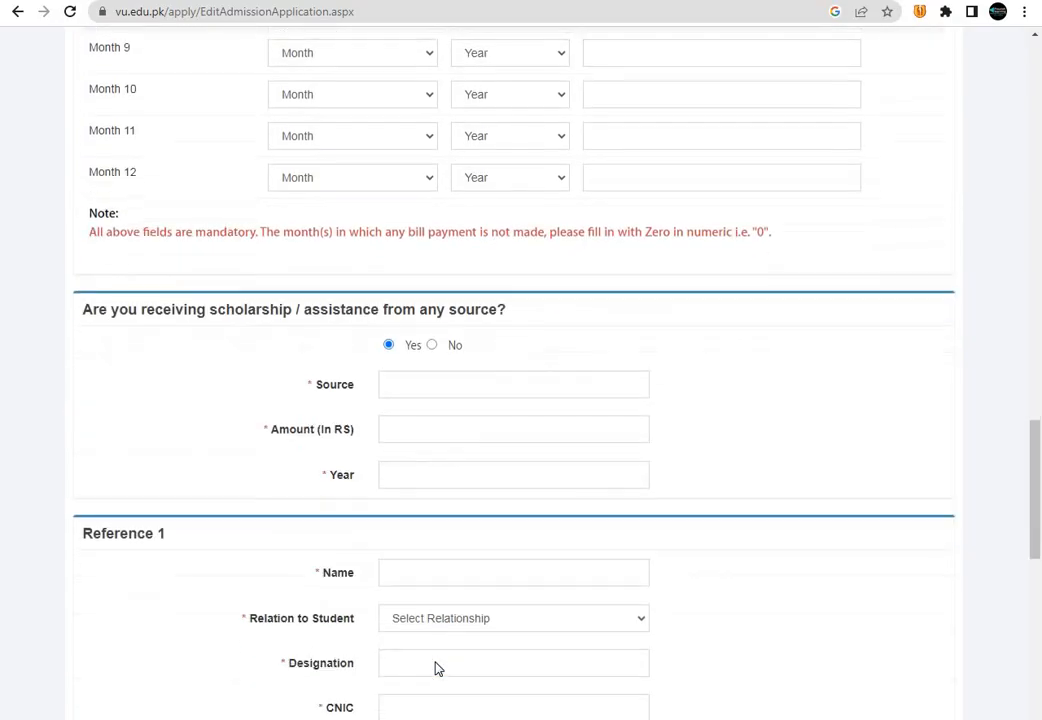
pyautogui.scroll(18, 436, 661)
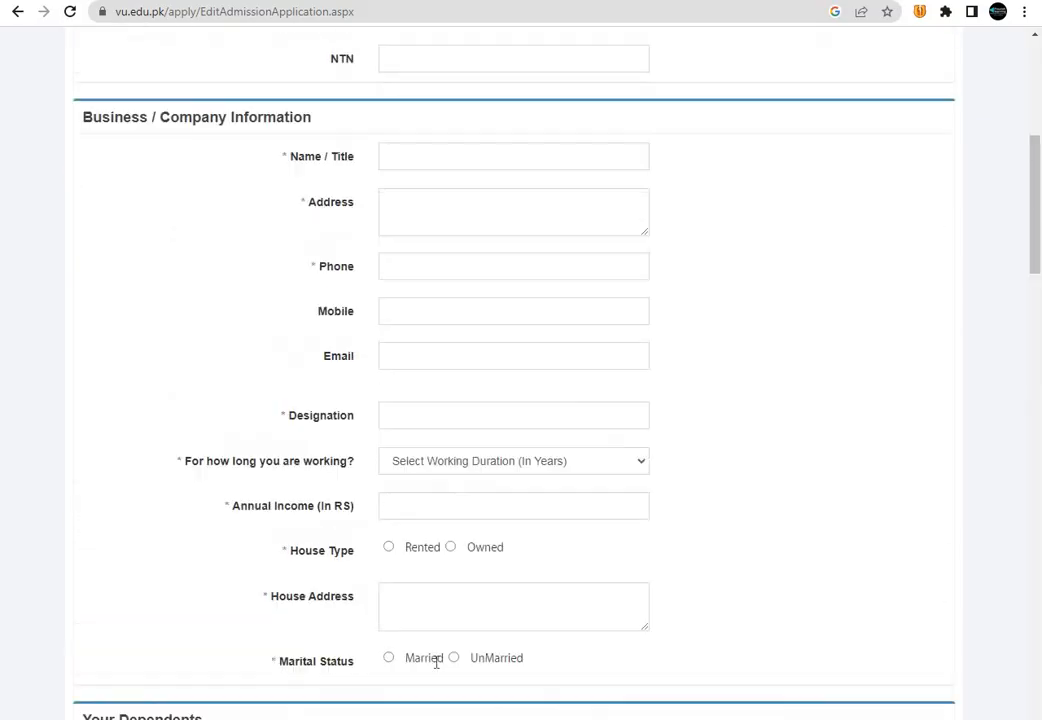
pyautogui.scroll(-5, 521, 568)
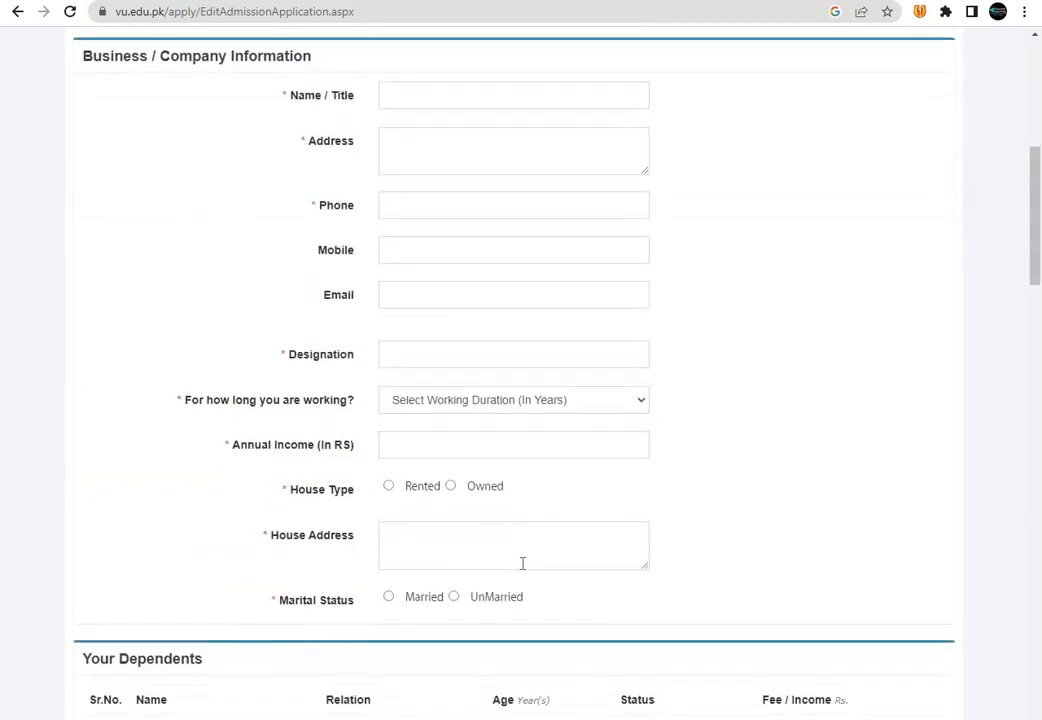
pyautogui.scroll(4, 522, 563)
pyautogui.scroll(-4, 522, 563)
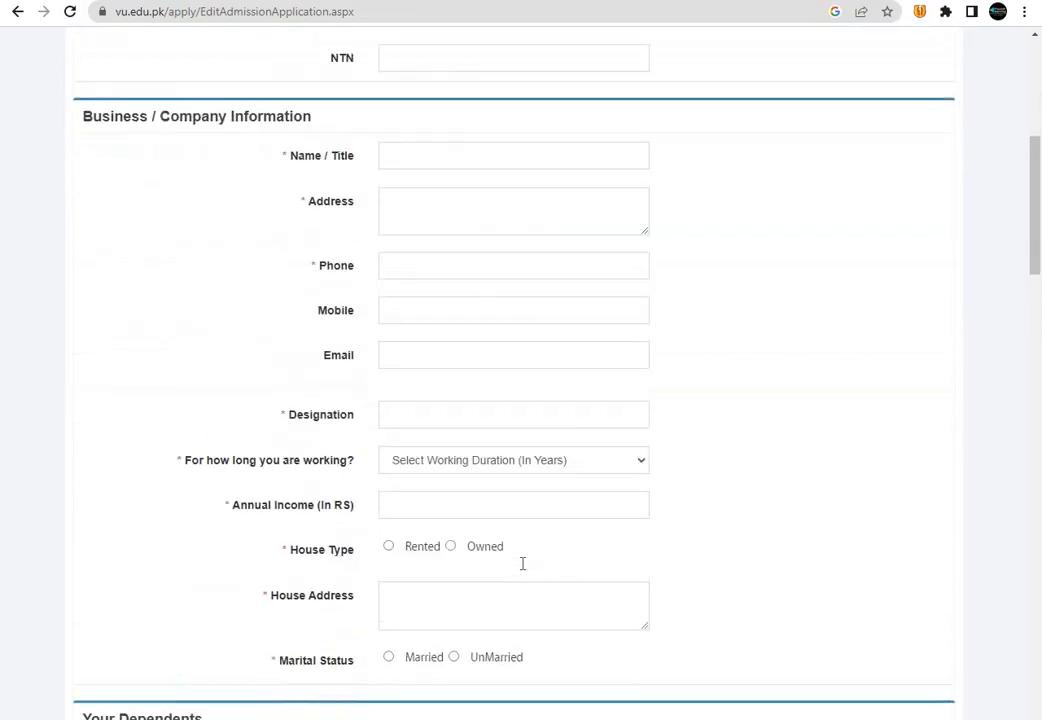
pyautogui.scroll(-10, 522, 563)
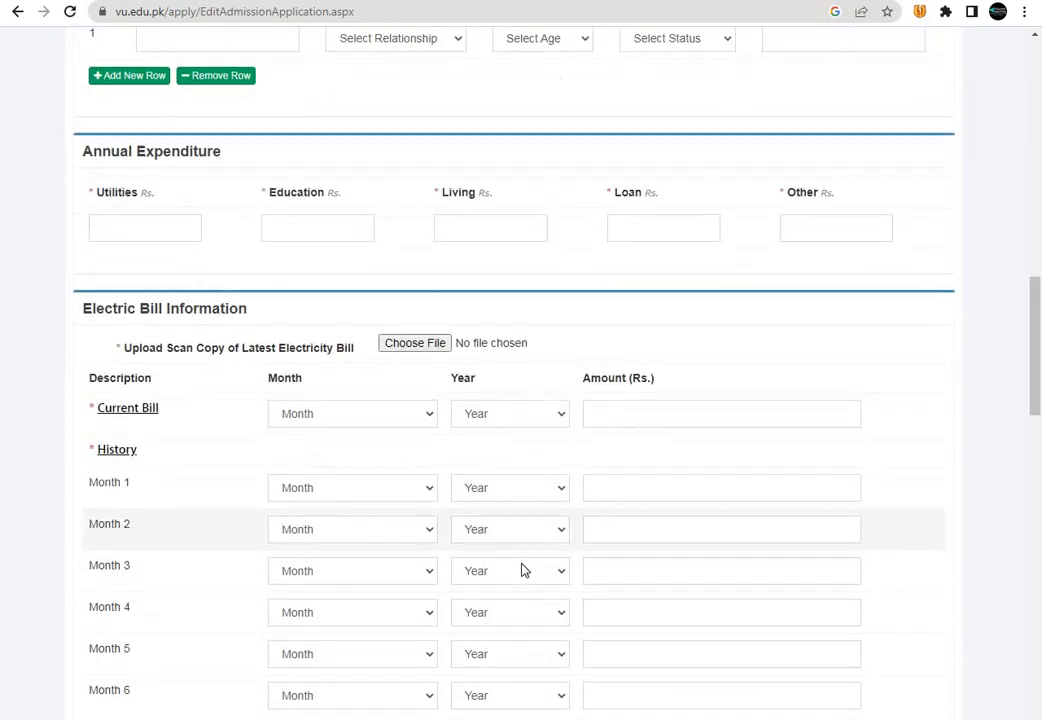
pyautogui.scroll(-5, 522, 568)
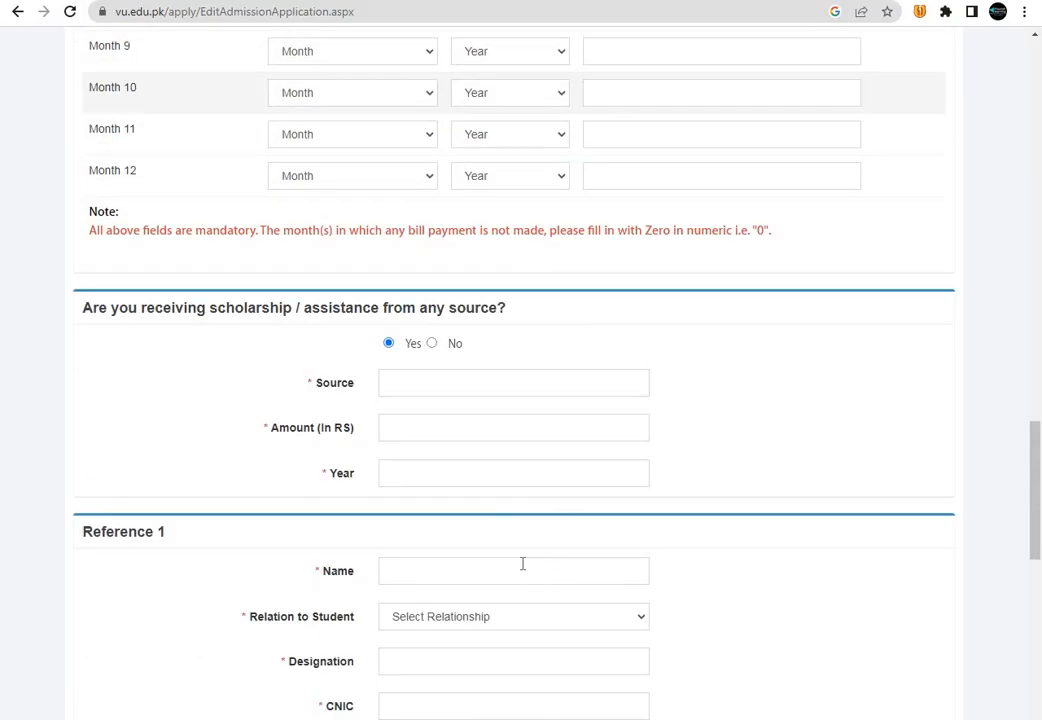
pyautogui.scroll(-11, 522, 563)
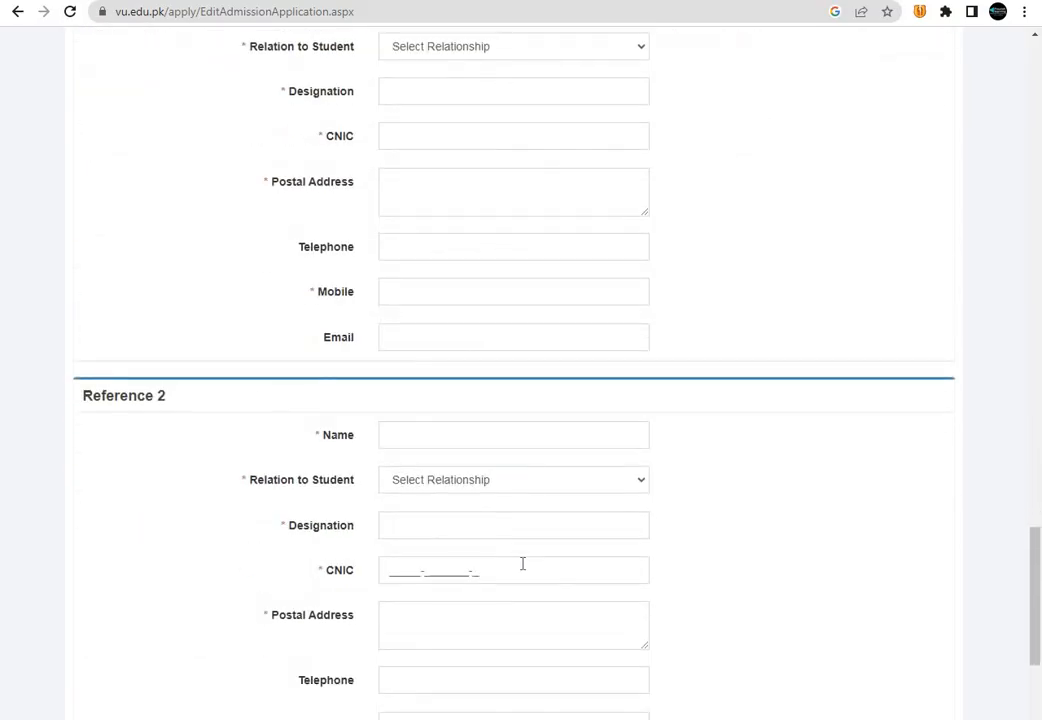
pyautogui.moveTo(1036, 660); pyautogui.dragTo(1038, 86)
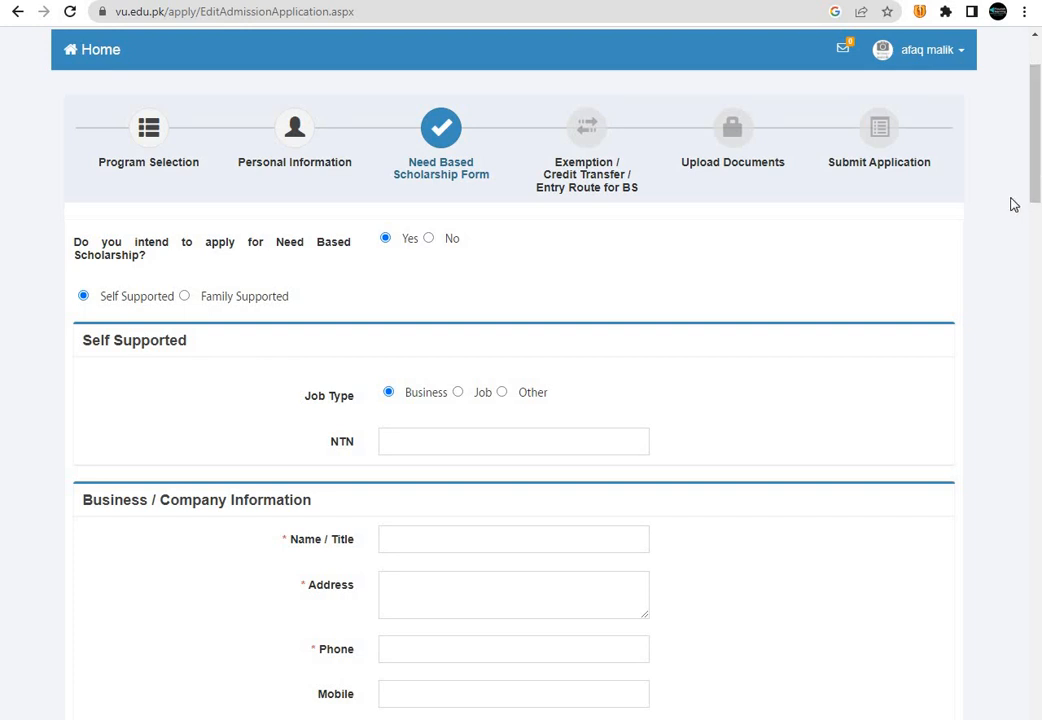
pyautogui.moveTo(1038, 165)
pyautogui.mouseDown()
pyautogui.moveTo(1038, 198)
pyautogui.moveTo(1038, 166)
pyautogui.mouseUp()
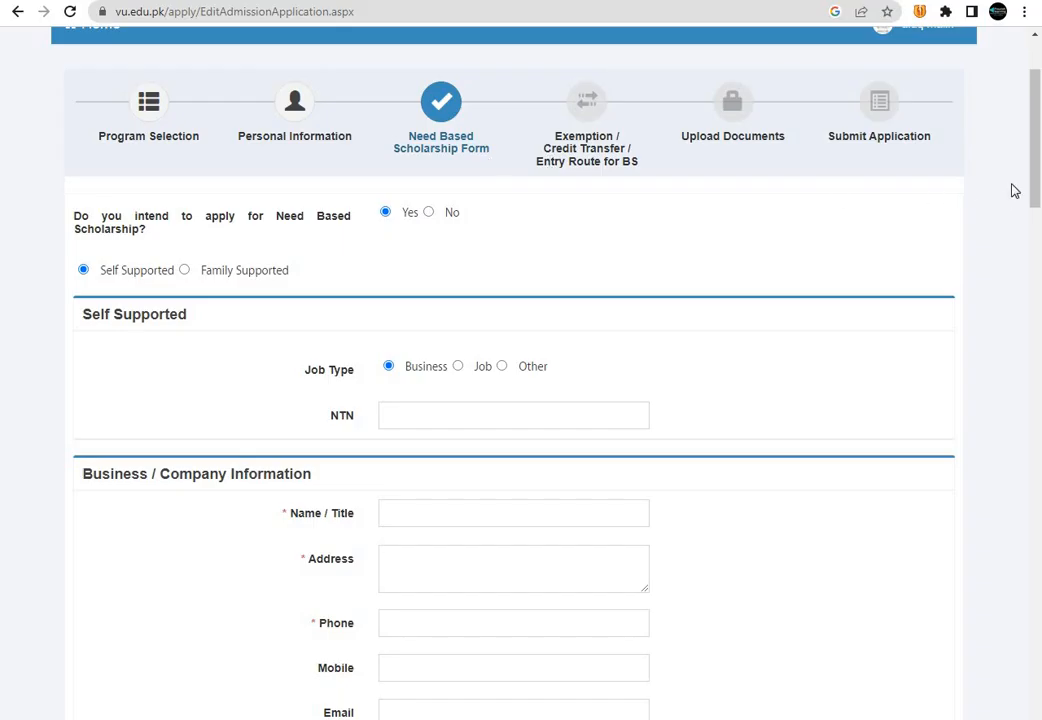
pyautogui.moveTo(1037, 162); pyautogui.dragTo(1037, 200)
pyautogui.scroll(1, 663, 198)
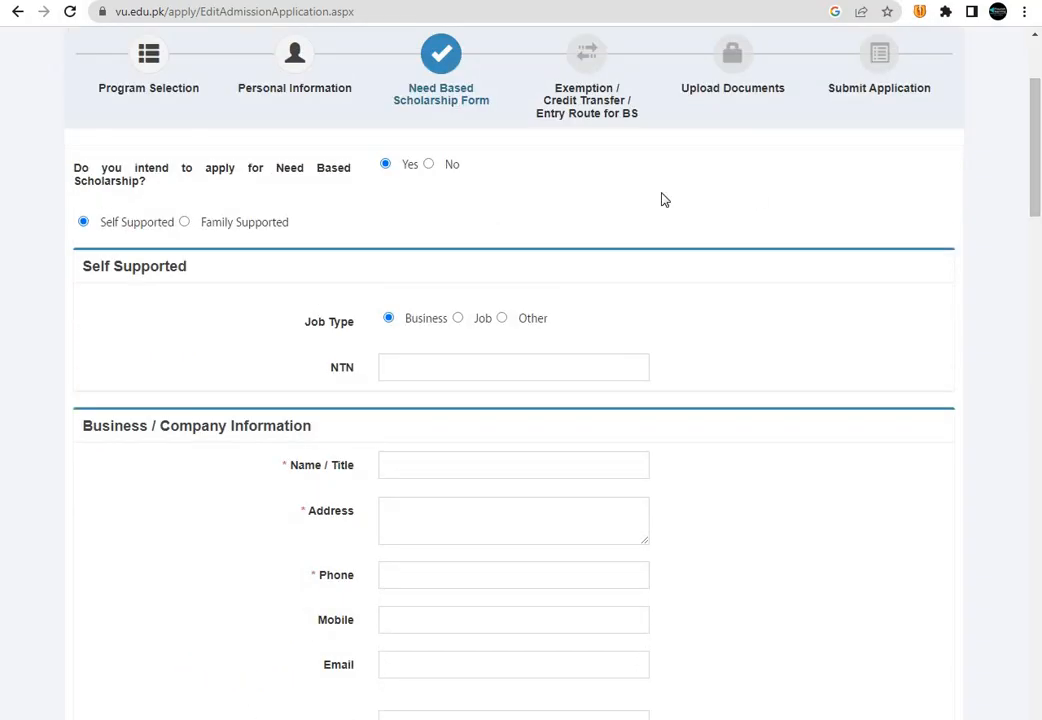
# - Answer No to the Need Based Scholarship question and save to move to the credit transfer page
pyautogui.click(428, 170)
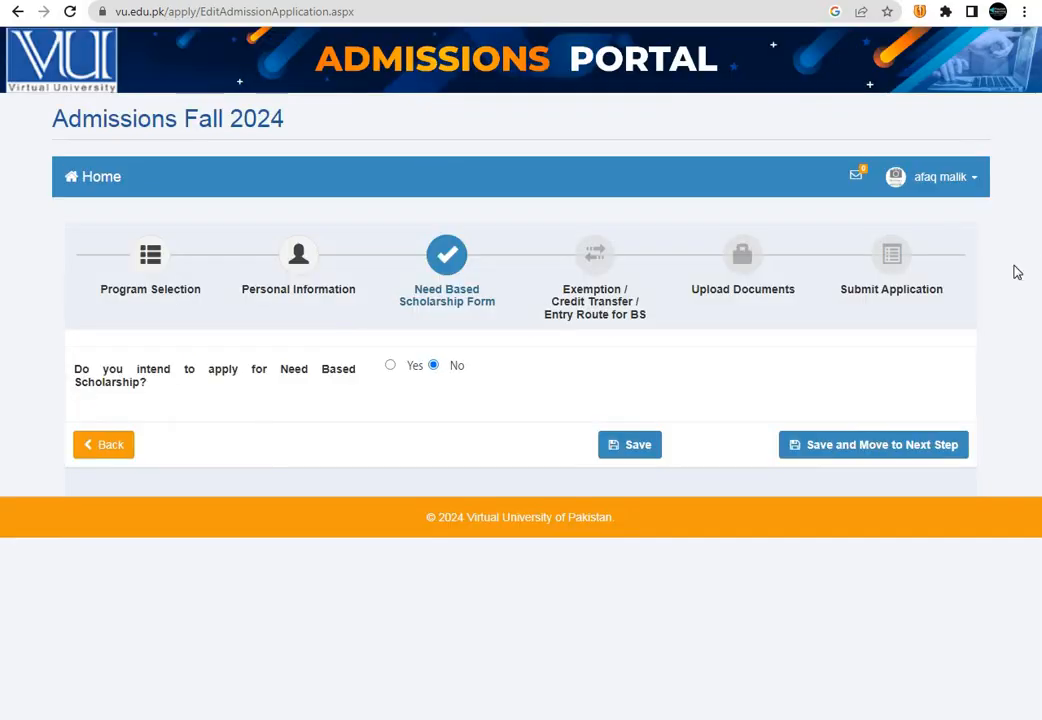
pyautogui.click(842, 452)
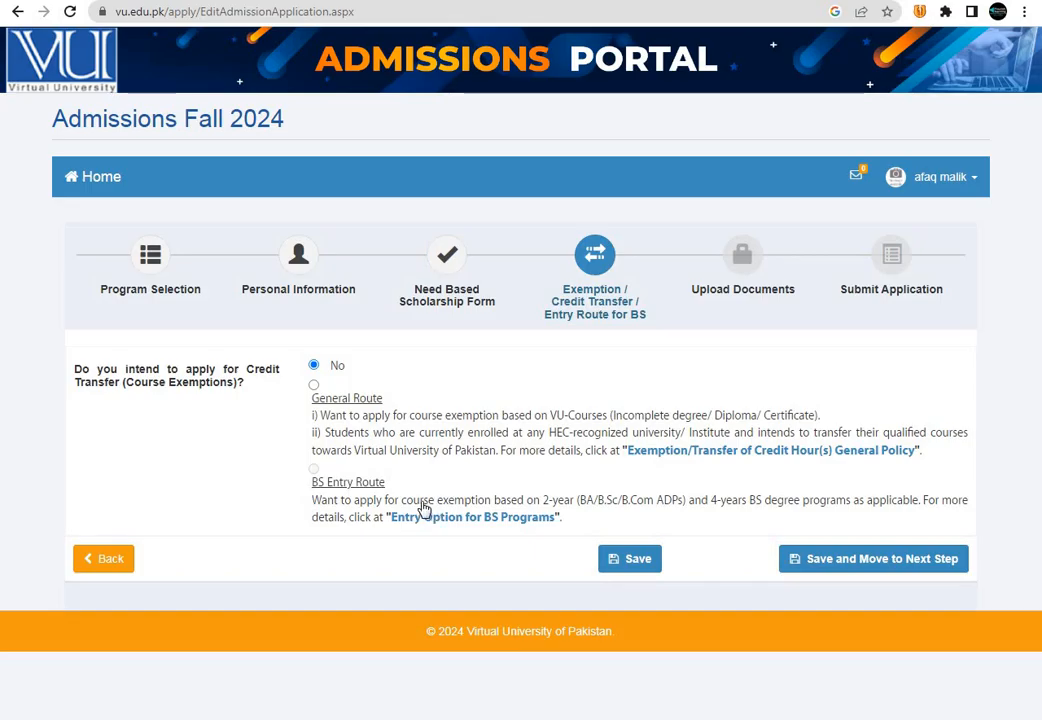
# - Read the BS Entry Route note, then select General Route with an Incomplete program status and review its qualification and exemption fields
pyautogui.moveTo(422, 510); pyautogui.dragTo(674, 508)
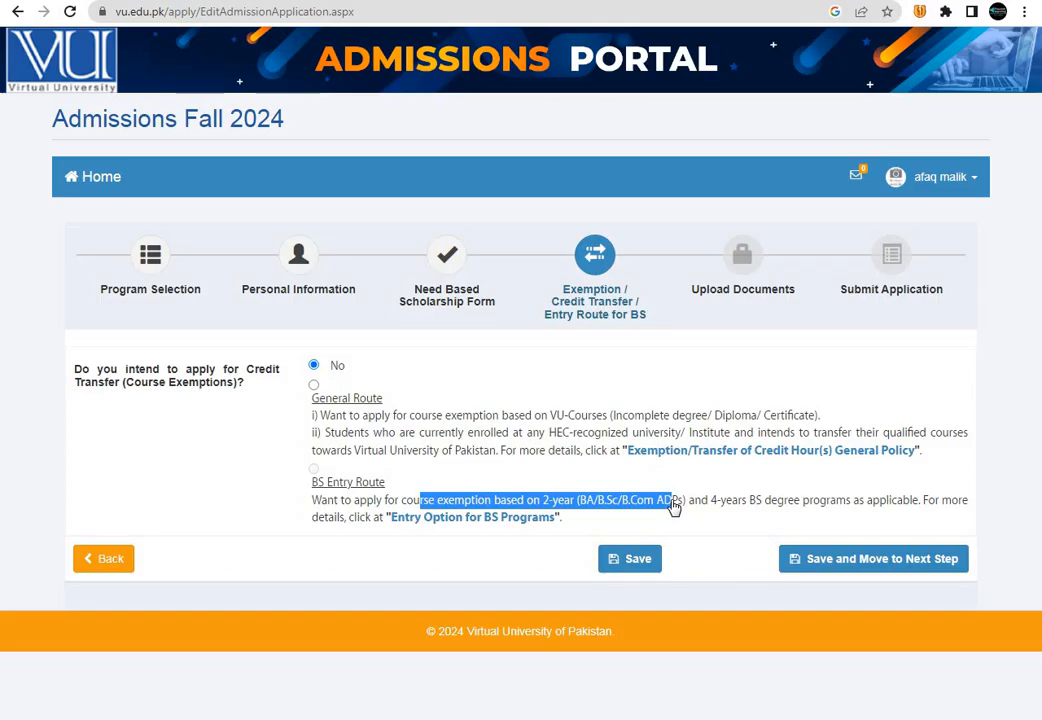
pyautogui.moveTo(674, 508); pyautogui.dragTo(629, 512)
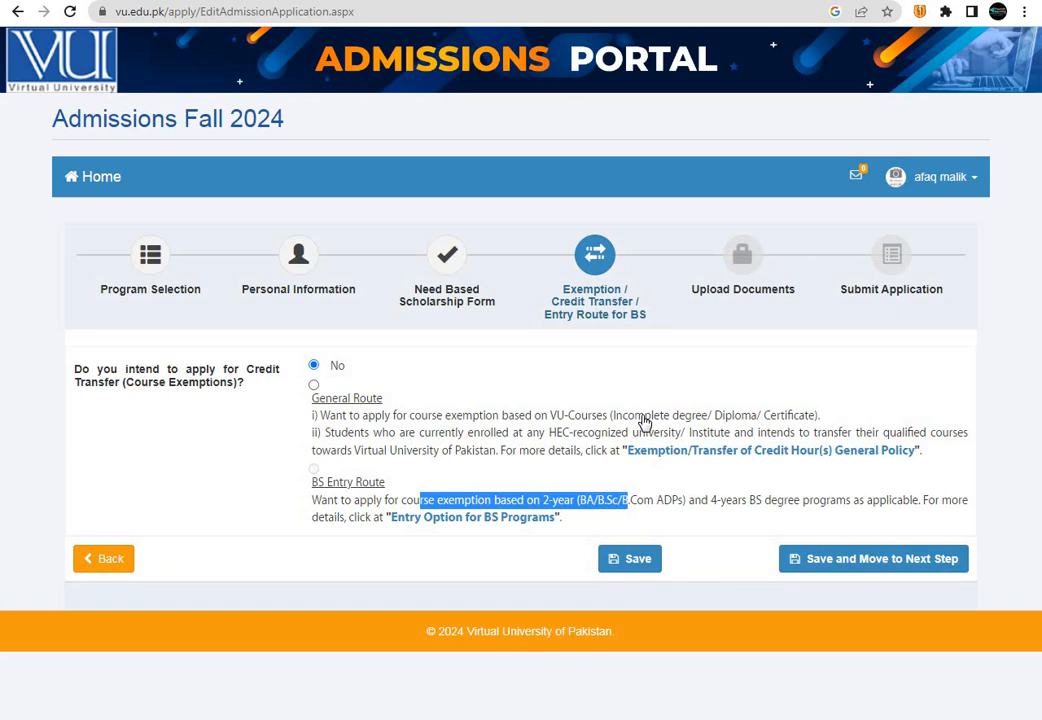
pyautogui.click(313, 385)
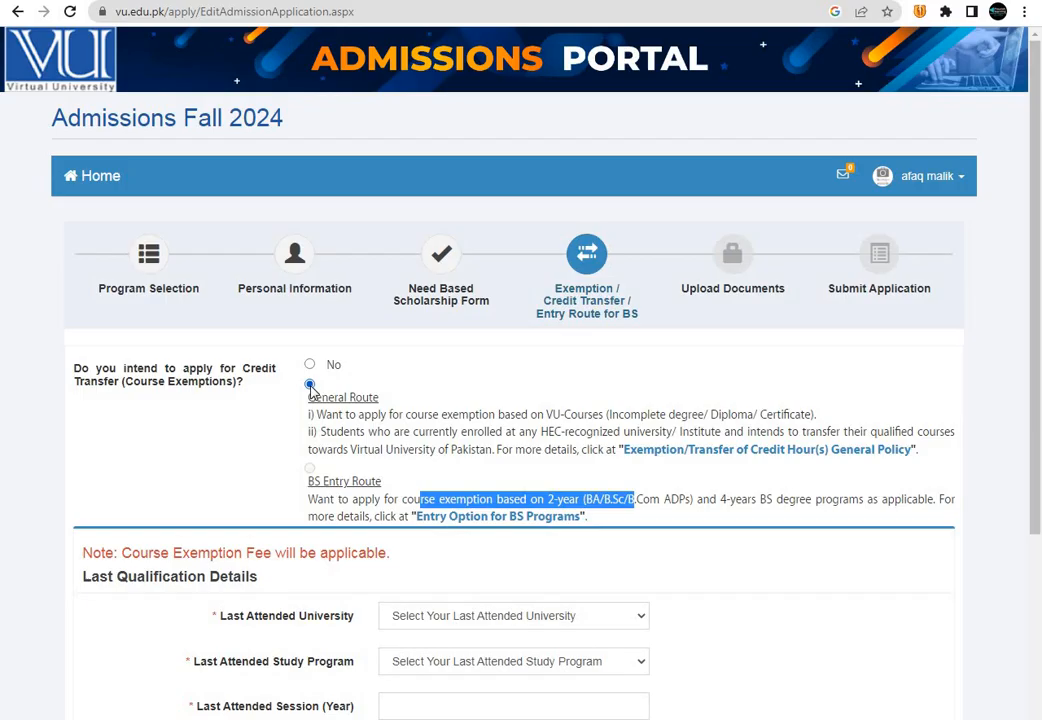
pyautogui.moveTo(1039, 283); pyautogui.dragTo(1040, 361)
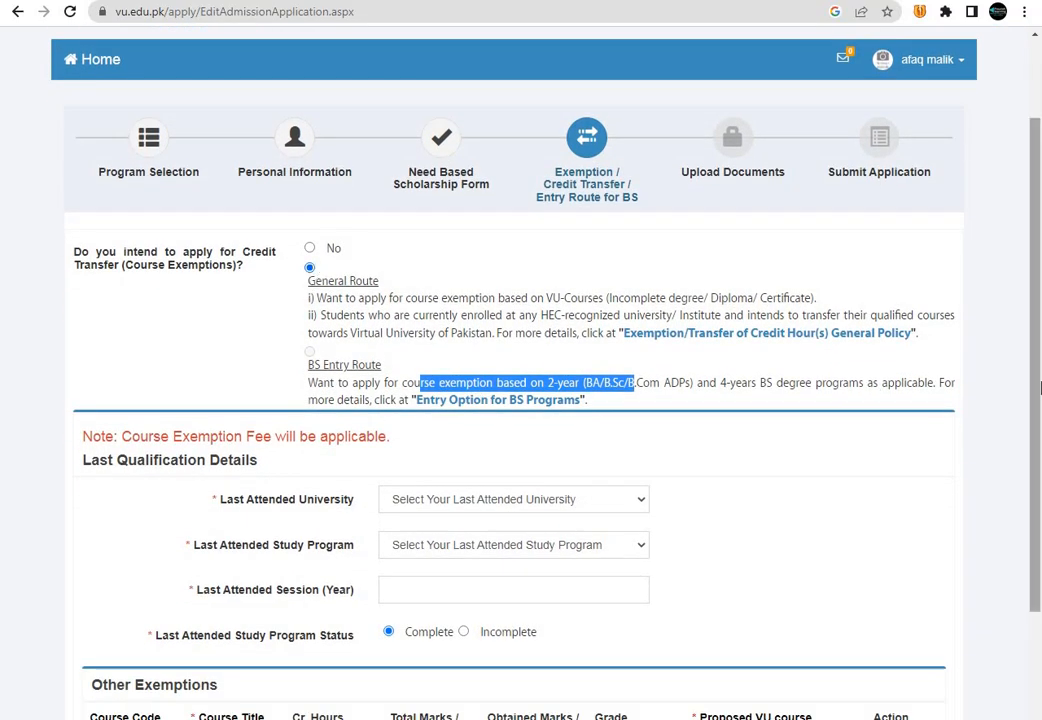
pyautogui.moveTo(1038, 385); pyautogui.dragTo(1038, 531)
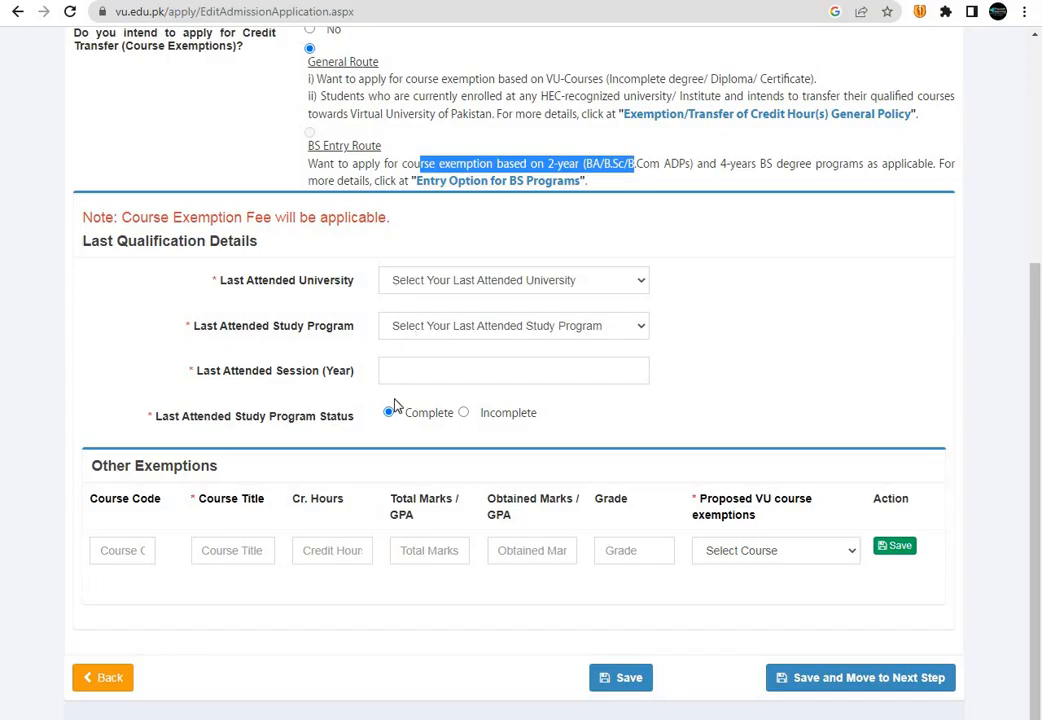
pyautogui.click(465, 413)
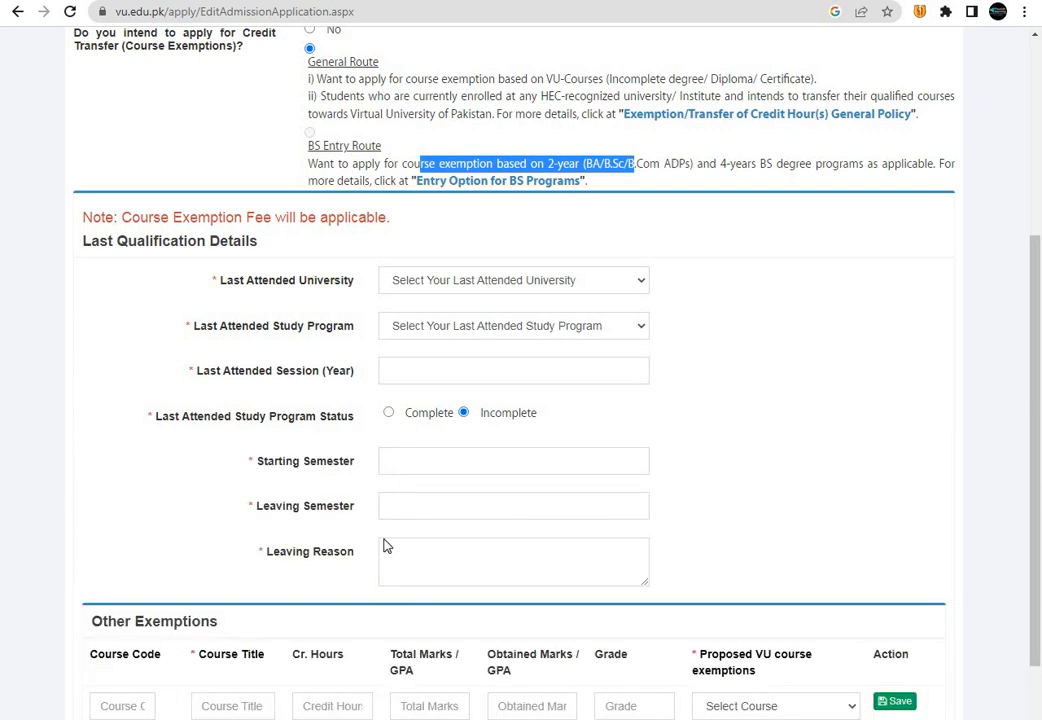
pyautogui.scroll(-2, 443, 465)
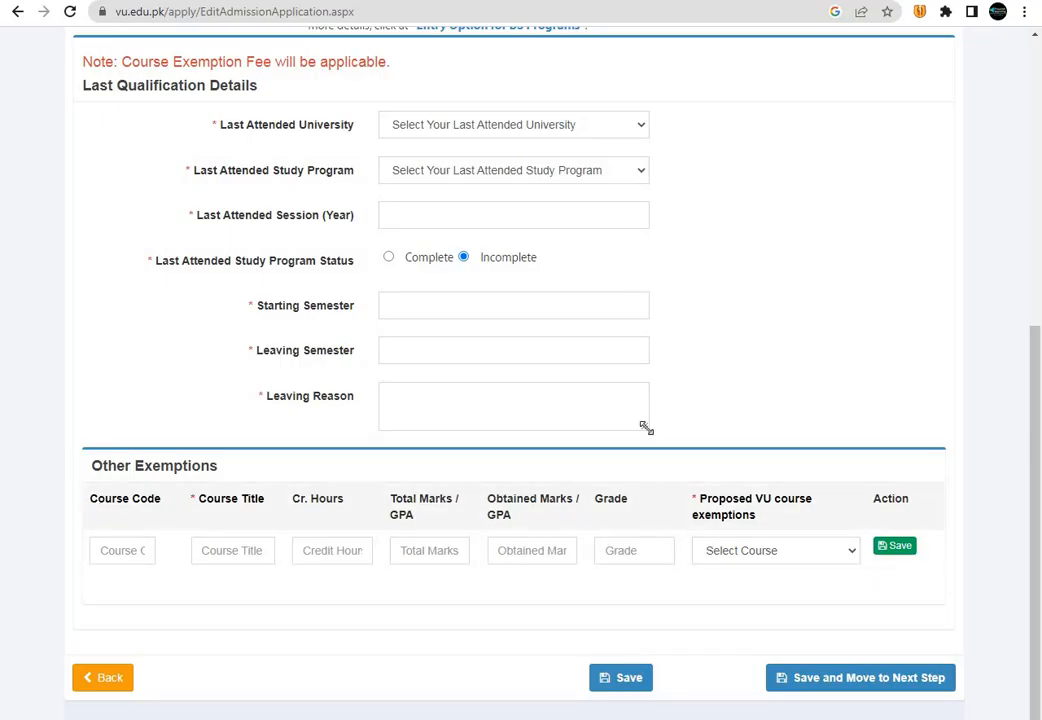
pyautogui.scroll(5, 561, 383)
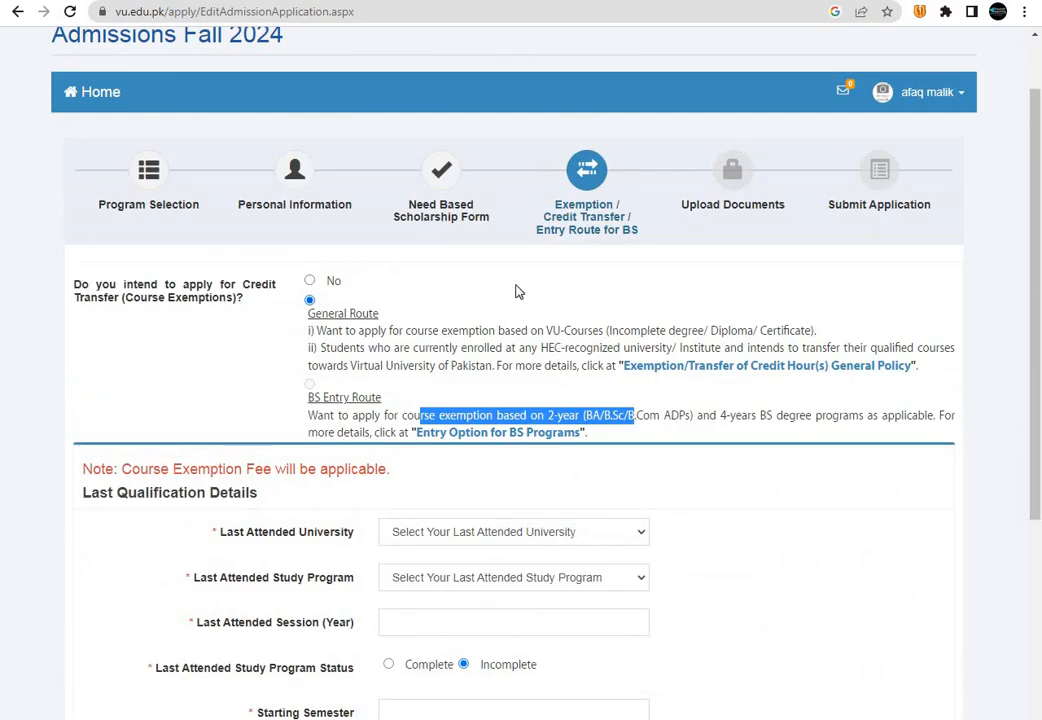
# - Answer No to the credit transfer question and save to move to the document upload page
pyautogui.click(309, 282)
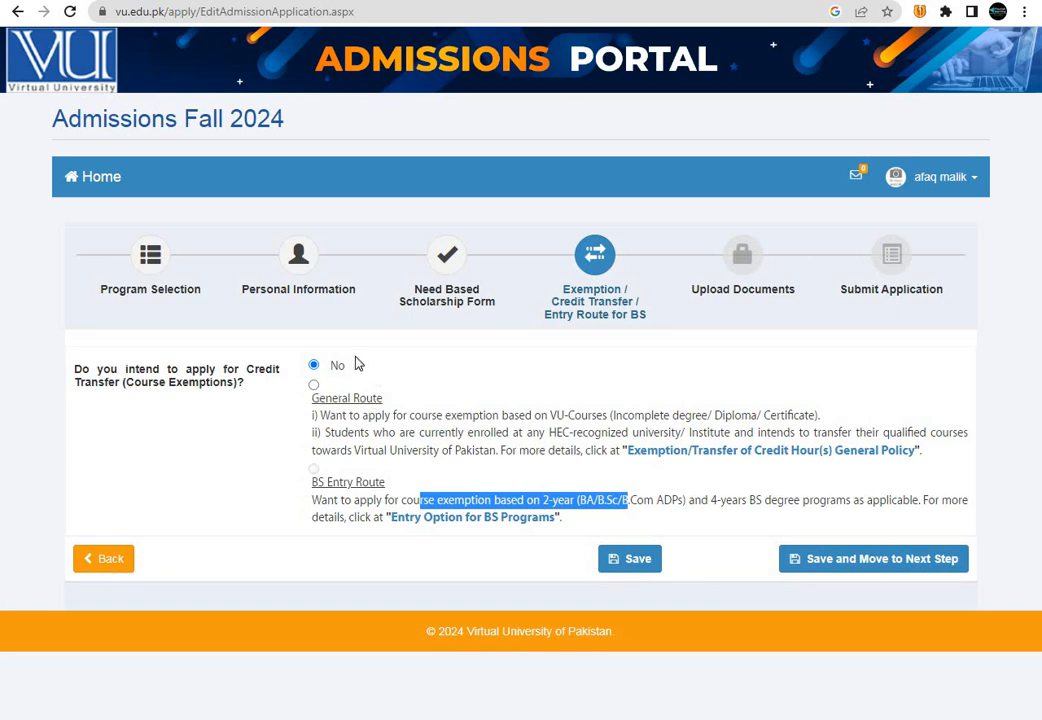
pyautogui.click(855, 566)
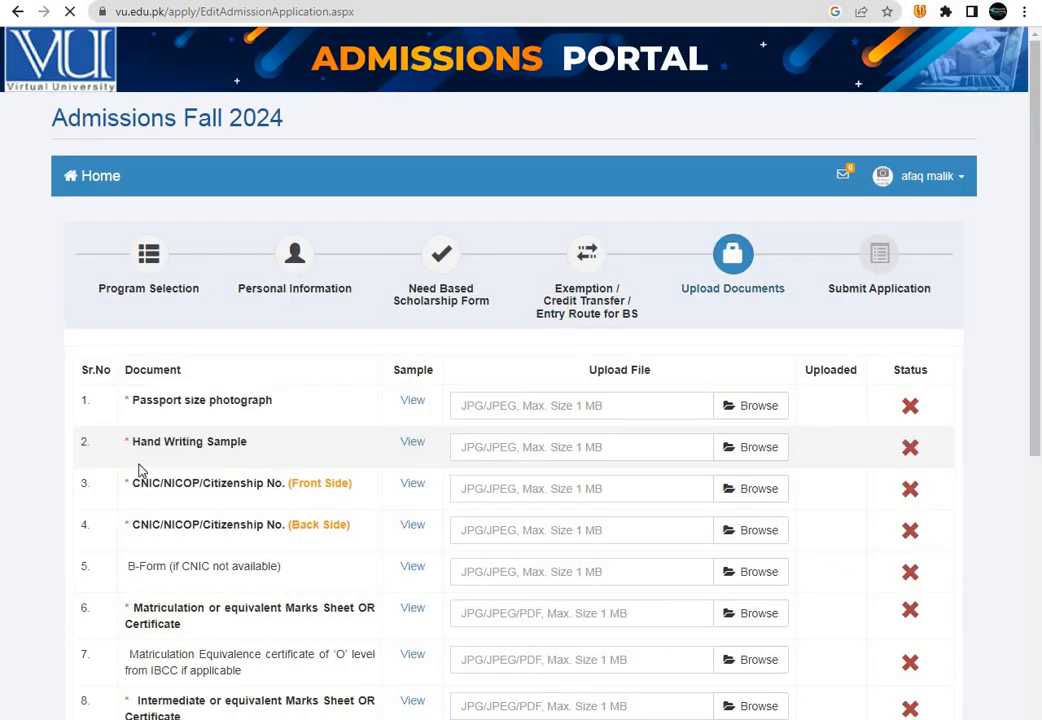
# - Upload Desert.jpg from the Sample Pictures folder as the passport size photograph
pyautogui.moveTo(1040, 296); pyautogui.dragTo(1040, 222)
pyautogui.scroll(-1, 1040, 266)
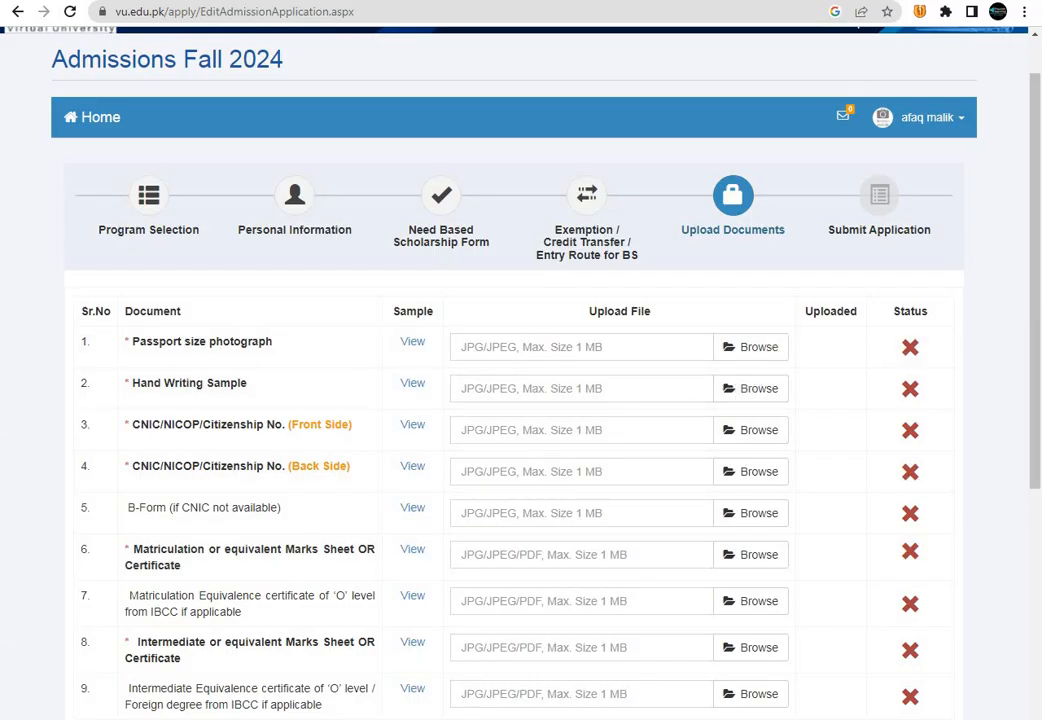
pyautogui.click(755, 348)
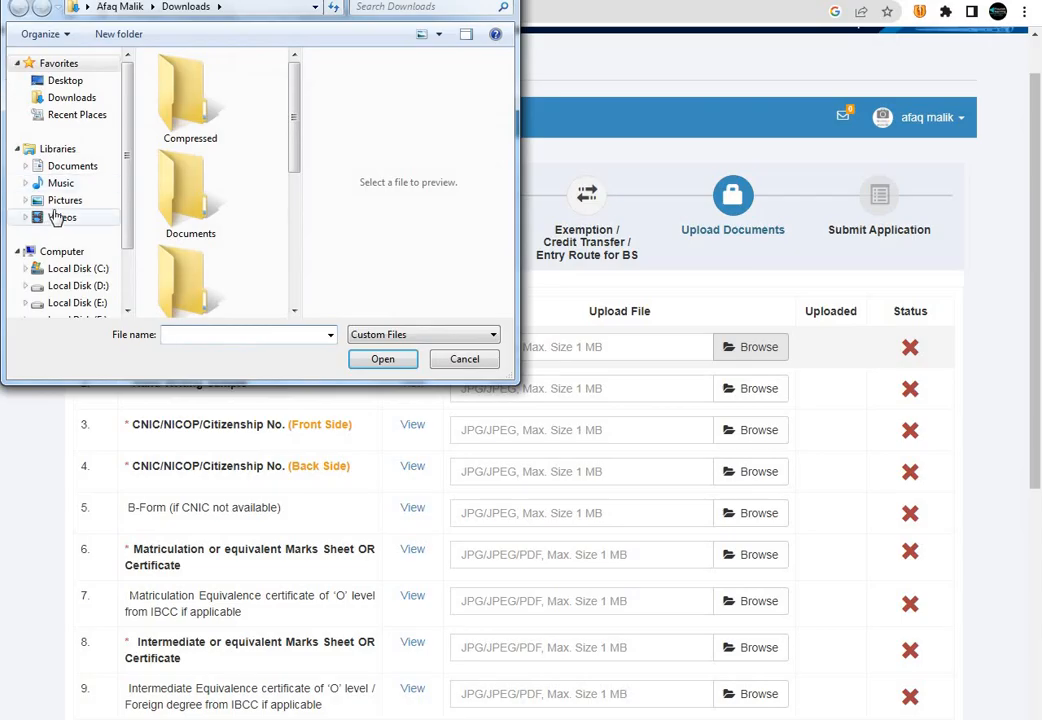
pyautogui.click(60, 203)
pyautogui.doubleClick(172, 158)
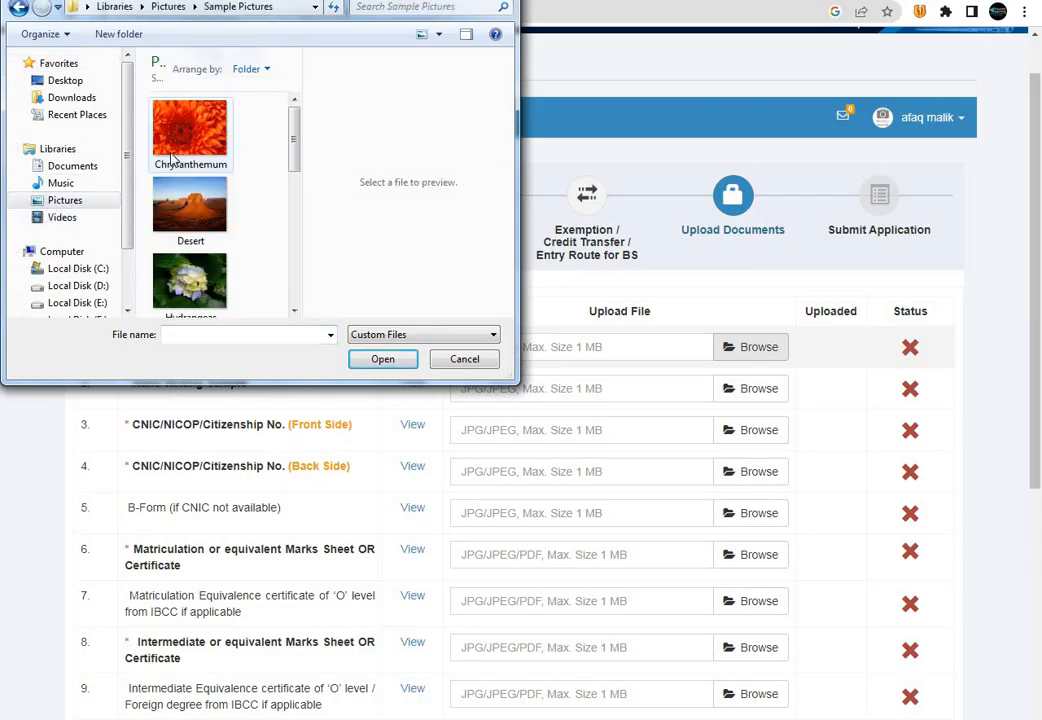
pyautogui.click(186, 208)
pyautogui.click(372, 364)
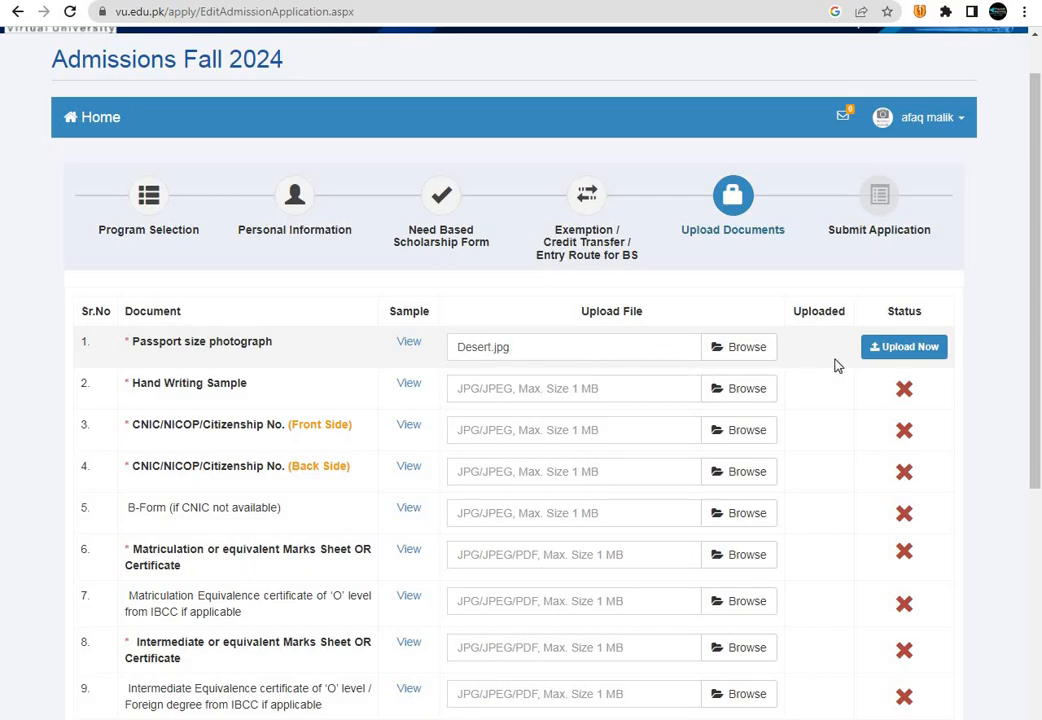
pyautogui.click(891, 356)
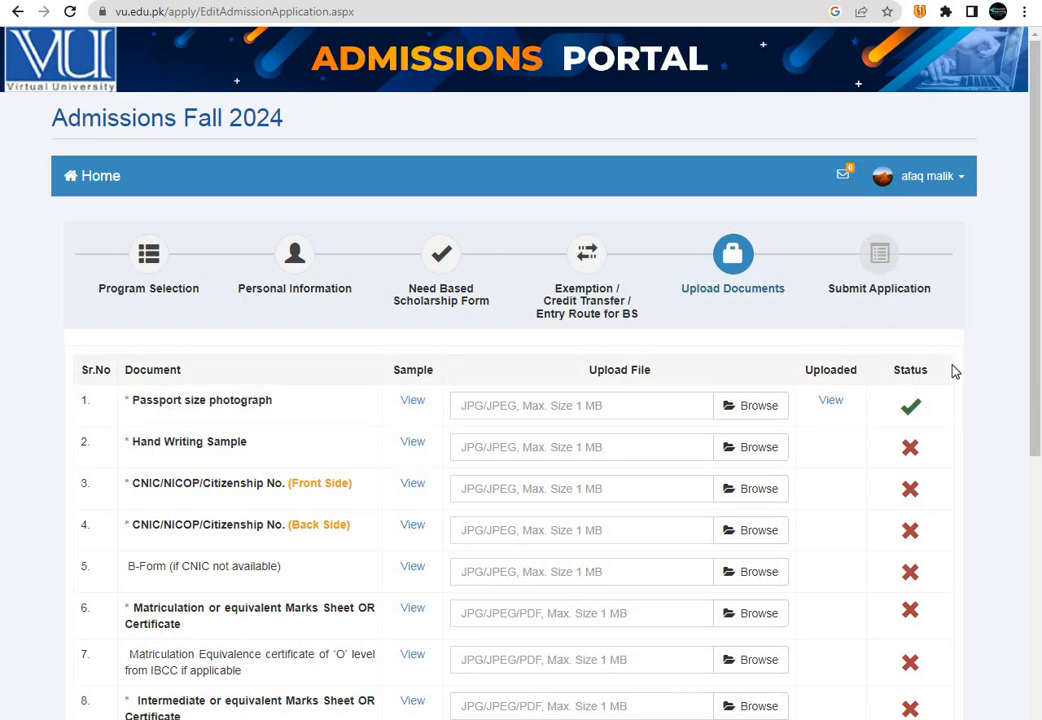
# - Review the required documents list, the accepted file formats, the scanning guidelines and the declaration on the document upload page
pyautogui.scroll(-2, 955, 372)
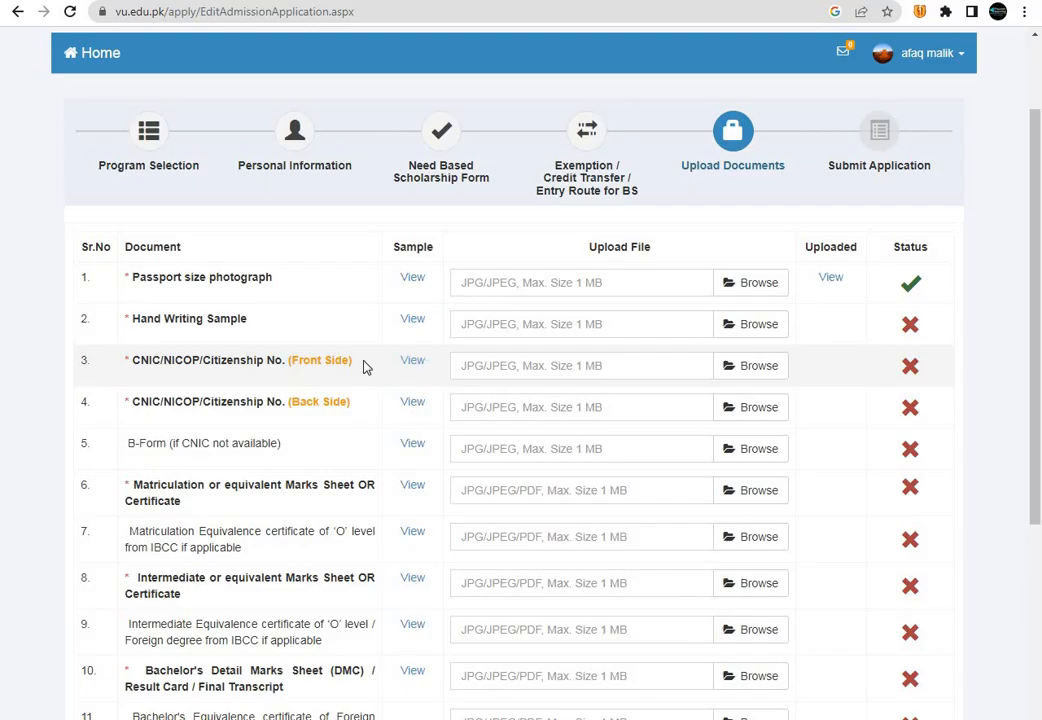
pyautogui.click(759, 372)
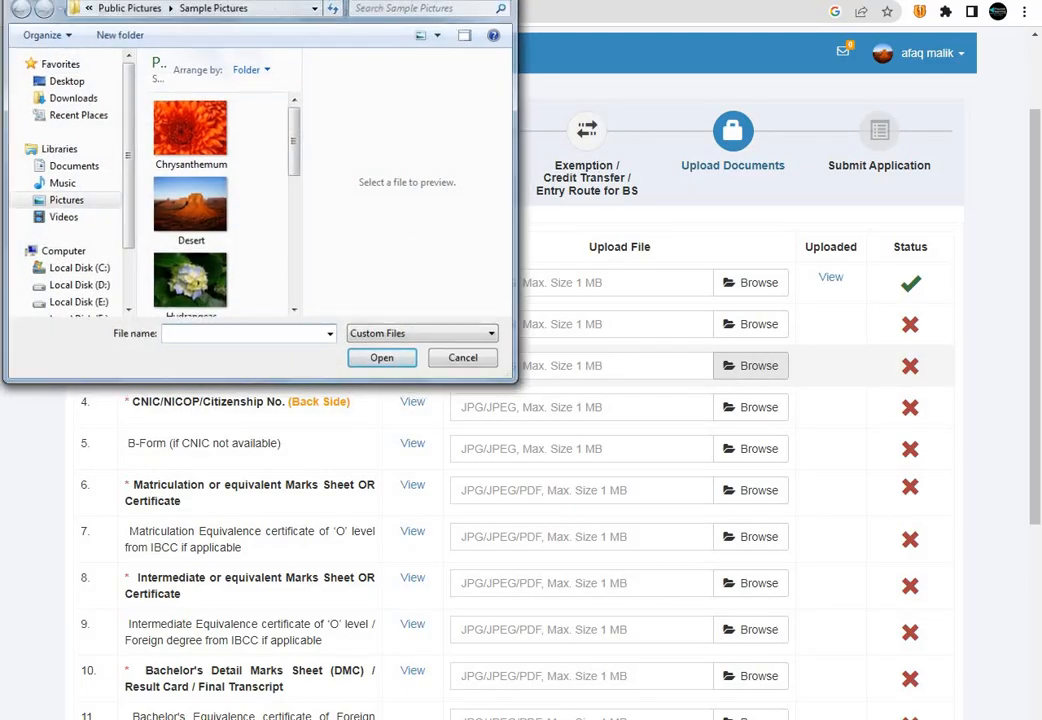
pyautogui.press('Escape')
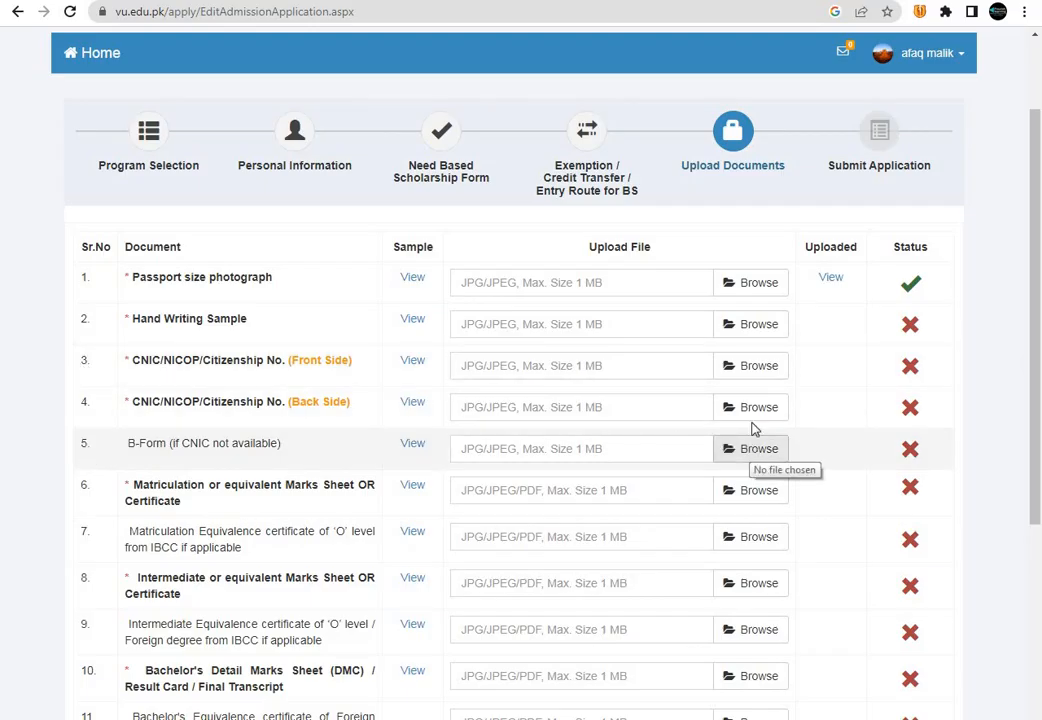
pyautogui.scroll(-1, 1040, 300)
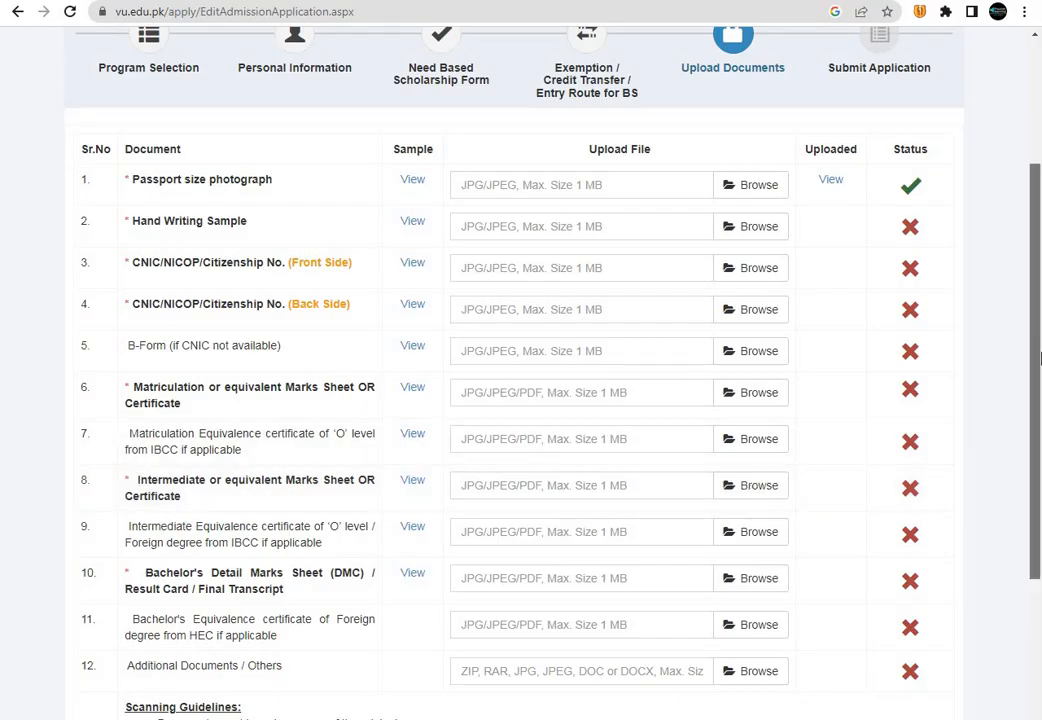
pyautogui.scroll(-1, 875, 365)
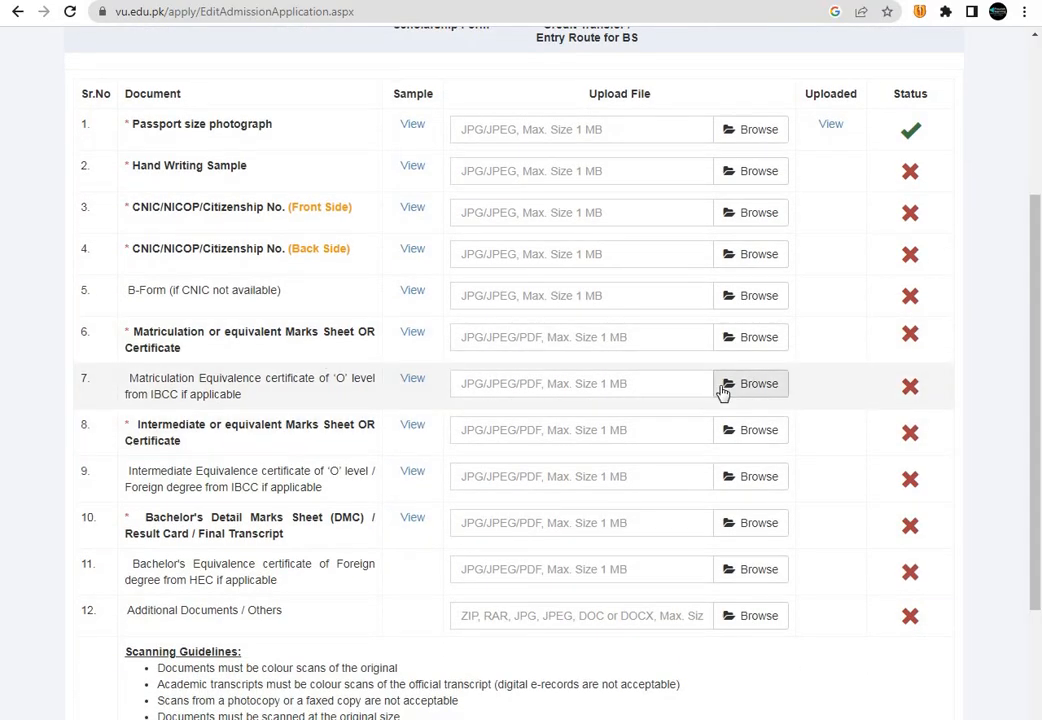
pyautogui.scroll(1, 1040, 360)
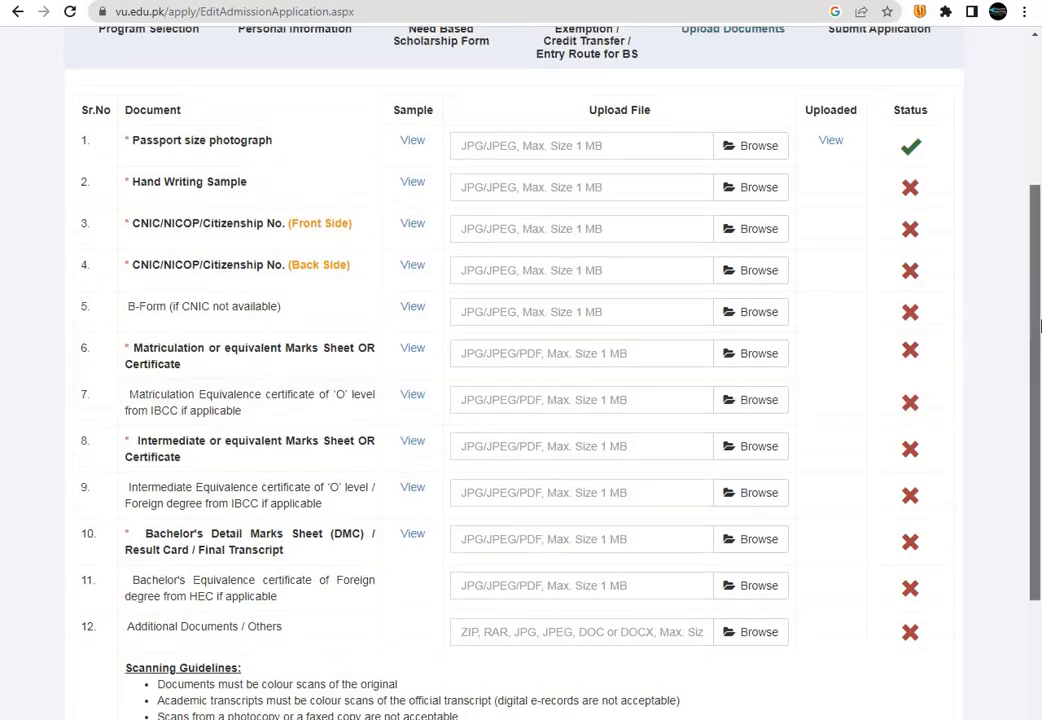
pyautogui.scroll(-2, 1040, 335)
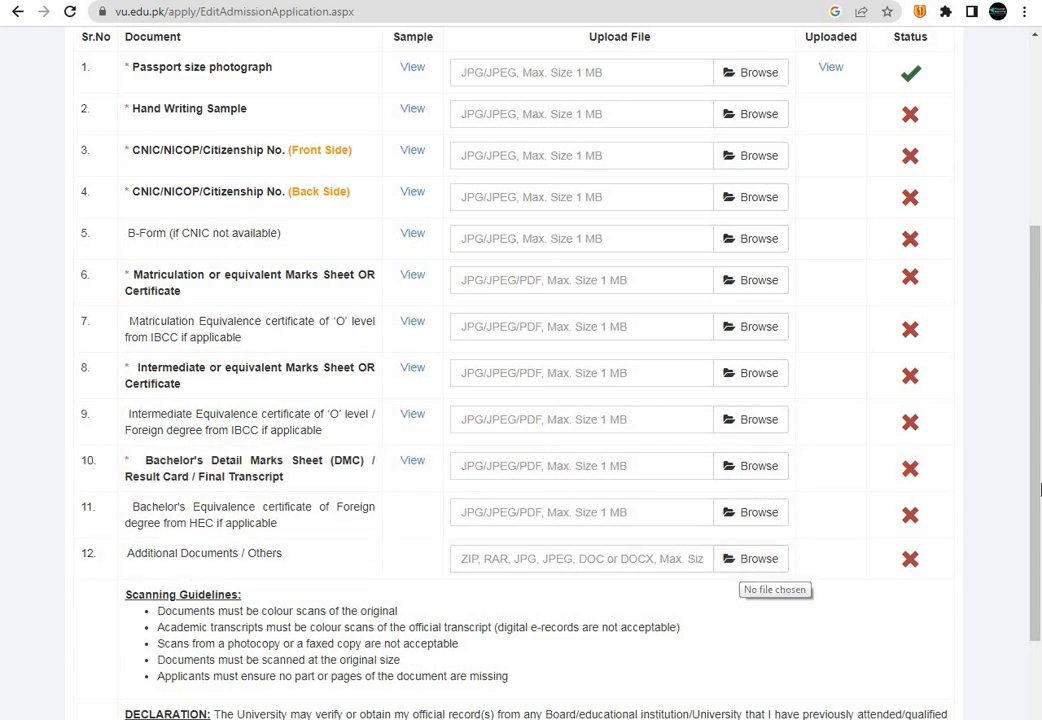
pyautogui.scroll(-2, 1040, 597)
pyautogui.scroll(-1, 1040, 597)
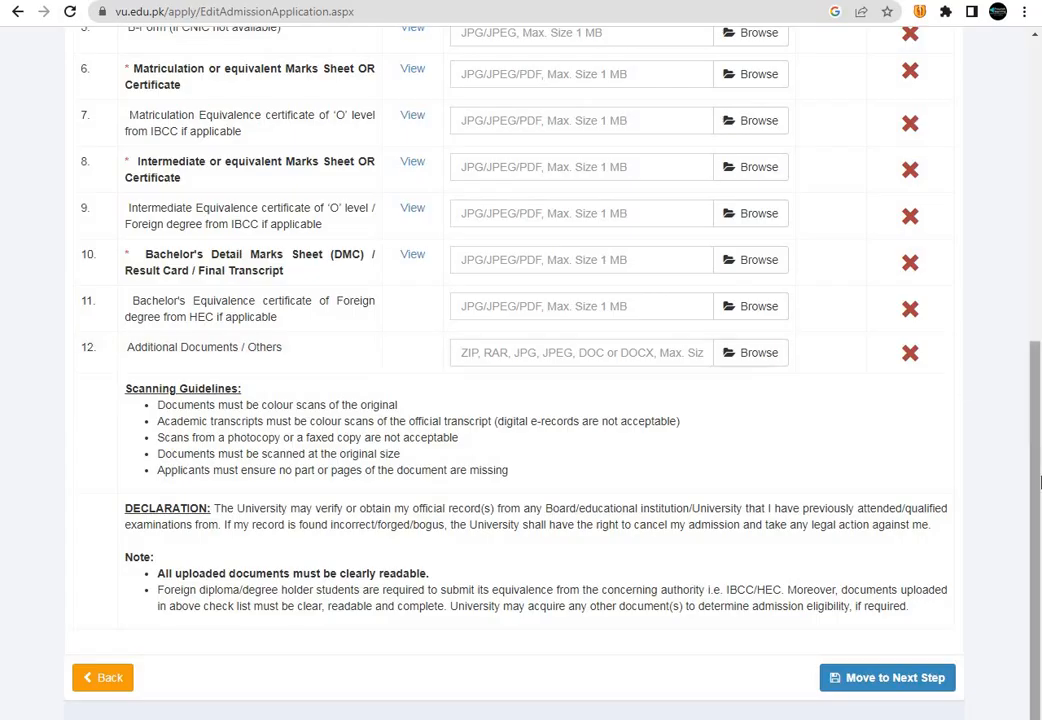
pyautogui.moveTo(1040, 483); pyautogui.dragTo(1040, 298)
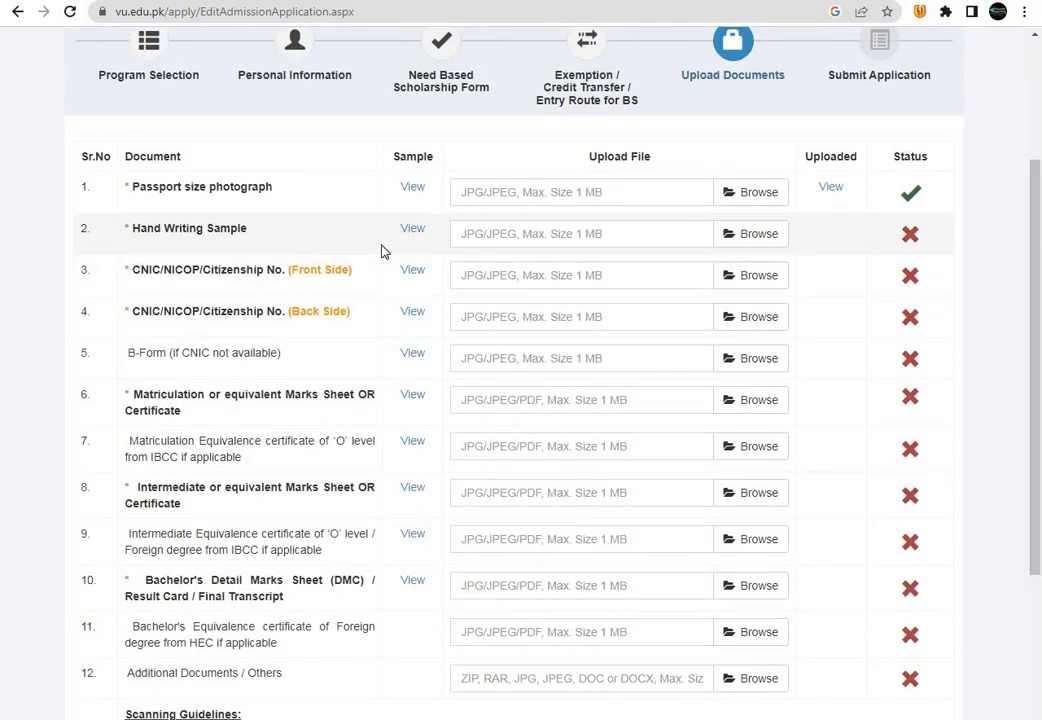
# - Examine the Hand Writing Sample form, including its English and Urdu sections, examples, declaration and signature line
pyautogui.click(413, 232)
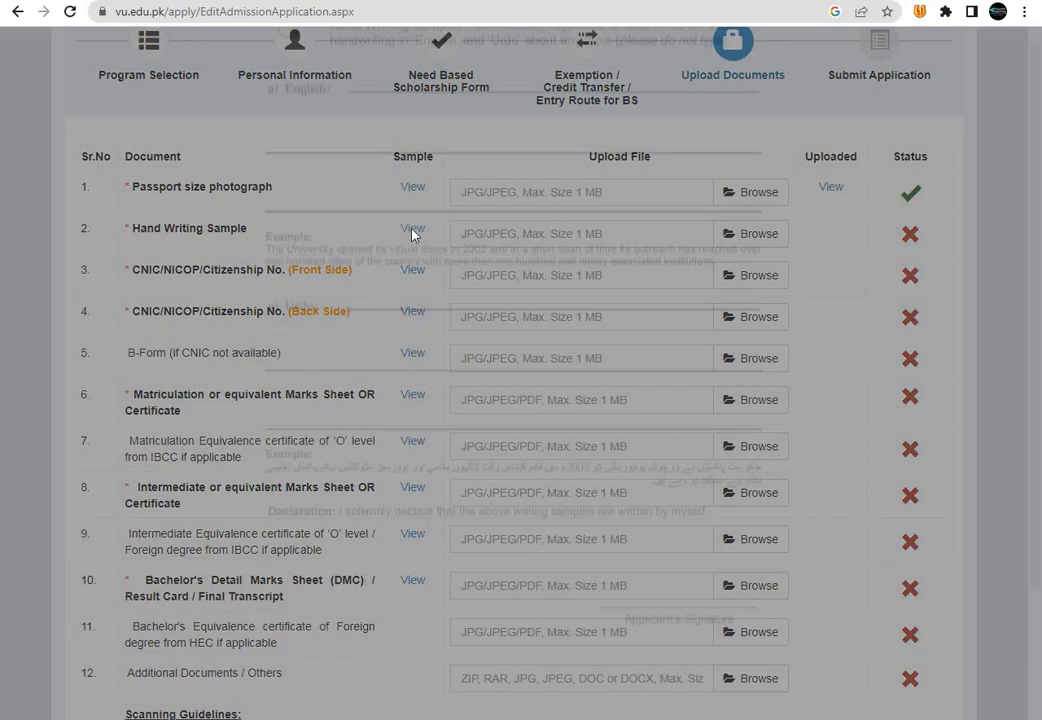
pyautogui.scroll(-2, 331, 342)
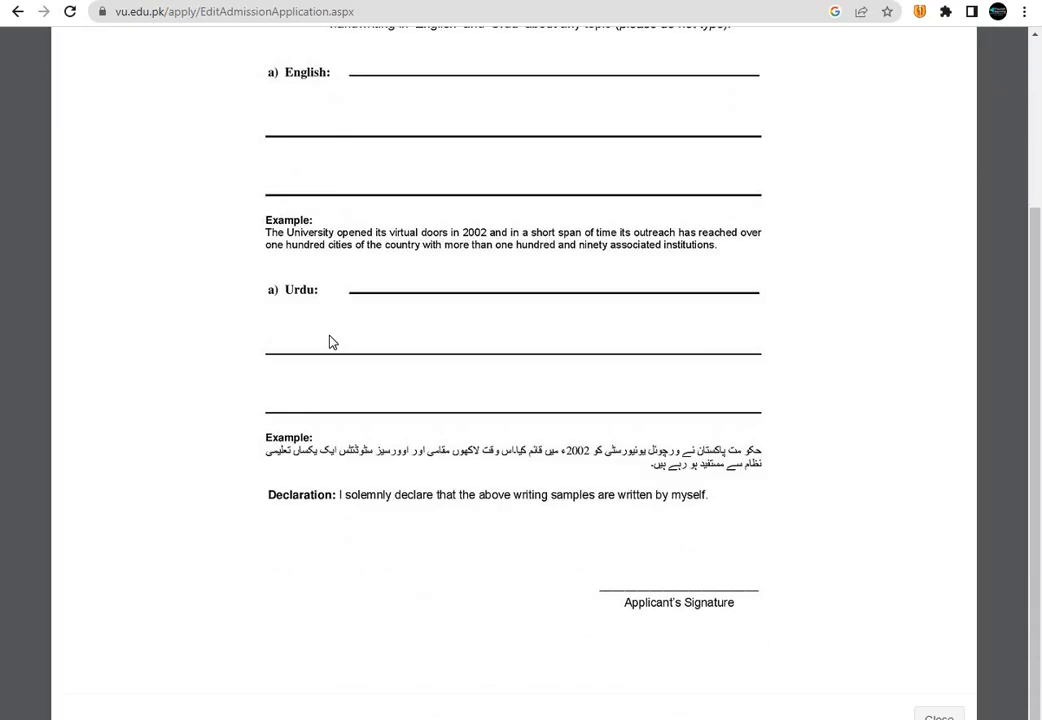
pyautogui.scroll(3, 338, 342)
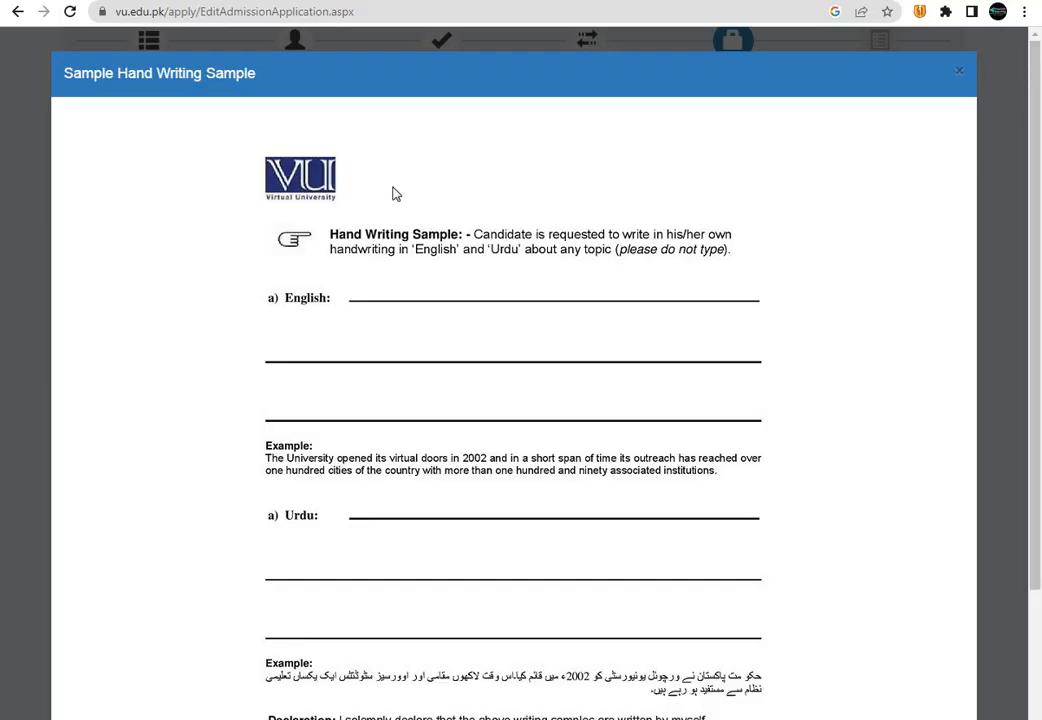
pyautogui.click(958, 76)
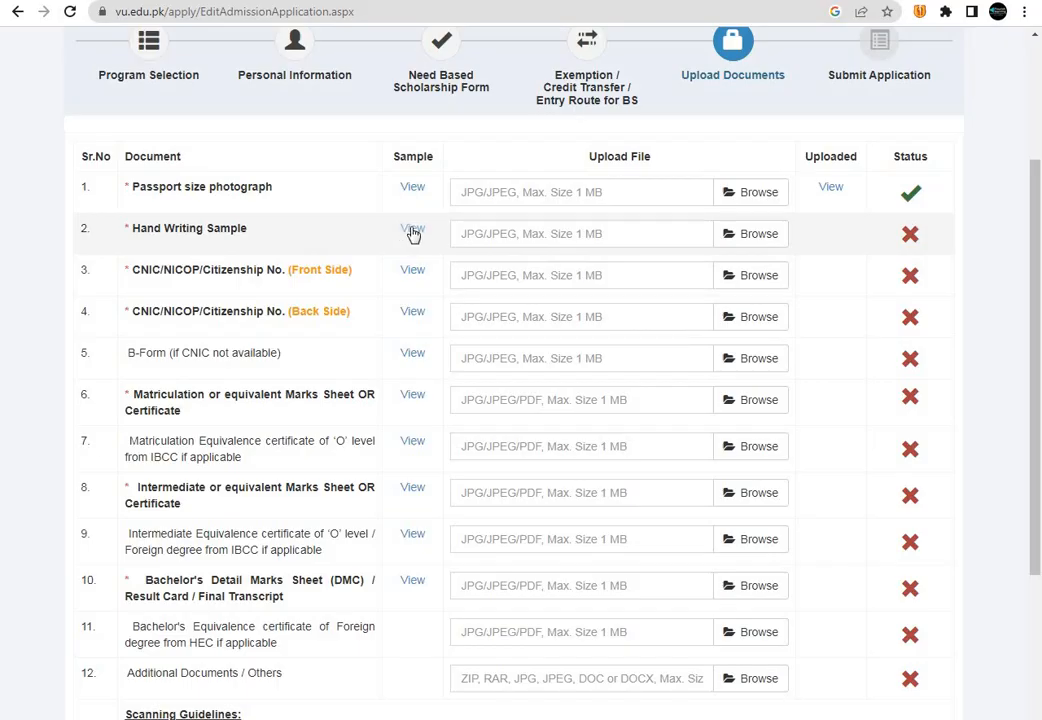
pyautogui.click(413, 230)
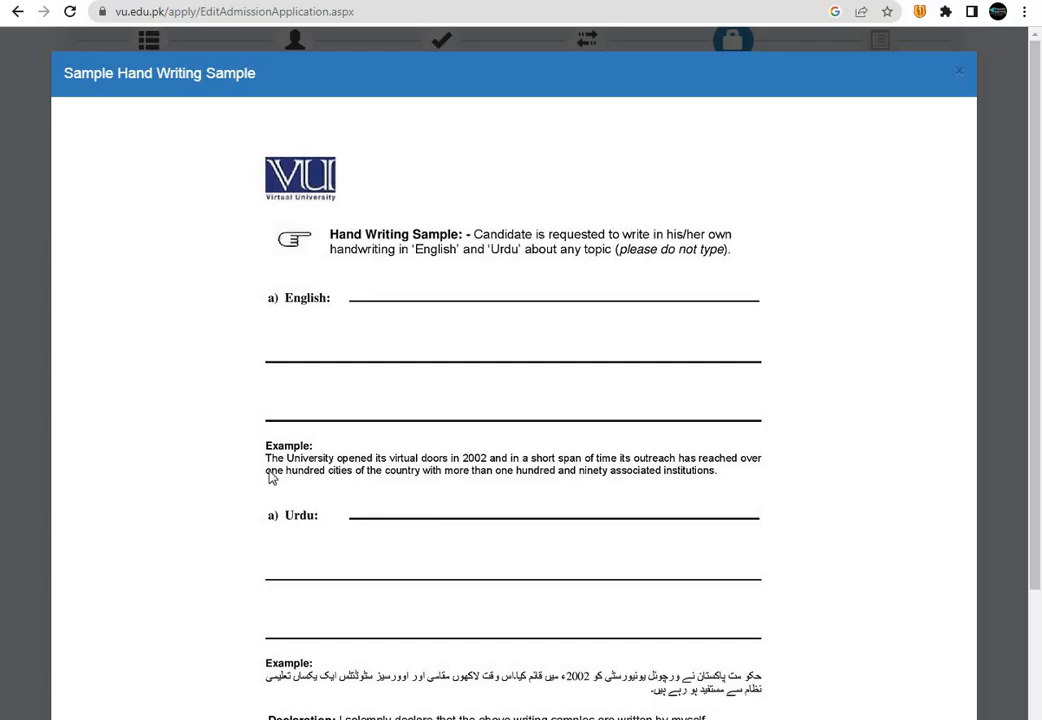
pyautogui.moveTo(266, 460)
pyautogui.mouseDown()
pyautogui.moveTo(407, 464)
pyautogui.moveTo(281, 458)
pyautogui.mouseUp()
pyautogui.moveTo(1038, 240); pyautogui.dragTo(1040, 408)
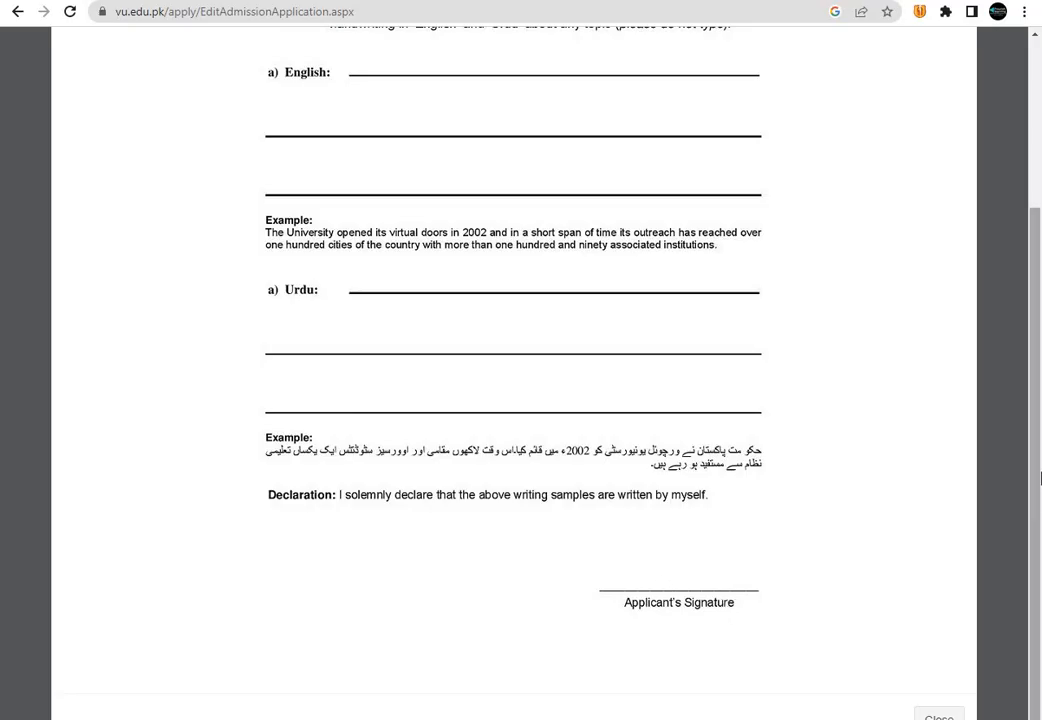
pyautogui.moveTo(1036, 460); pyautogui.dragTo(1036, 283)
pyautogui.click(957, 73)
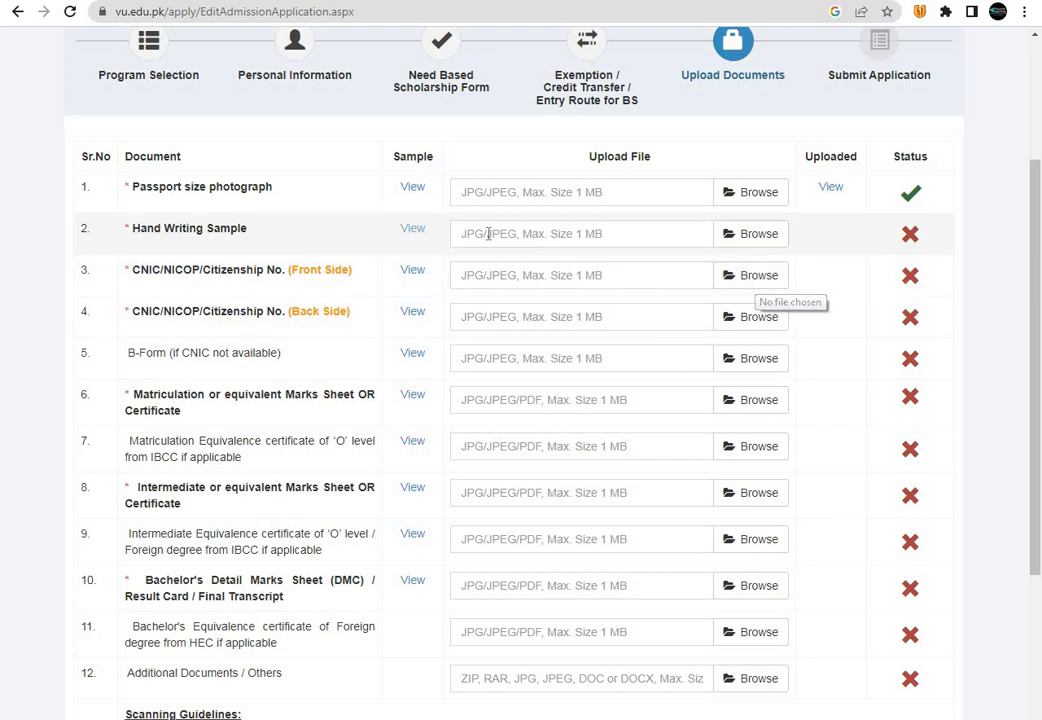
# - Save the Hand Writing Sample form image to the Pictures library as a JPEG named HandWritingSample
pyautogui.click(413, 231)
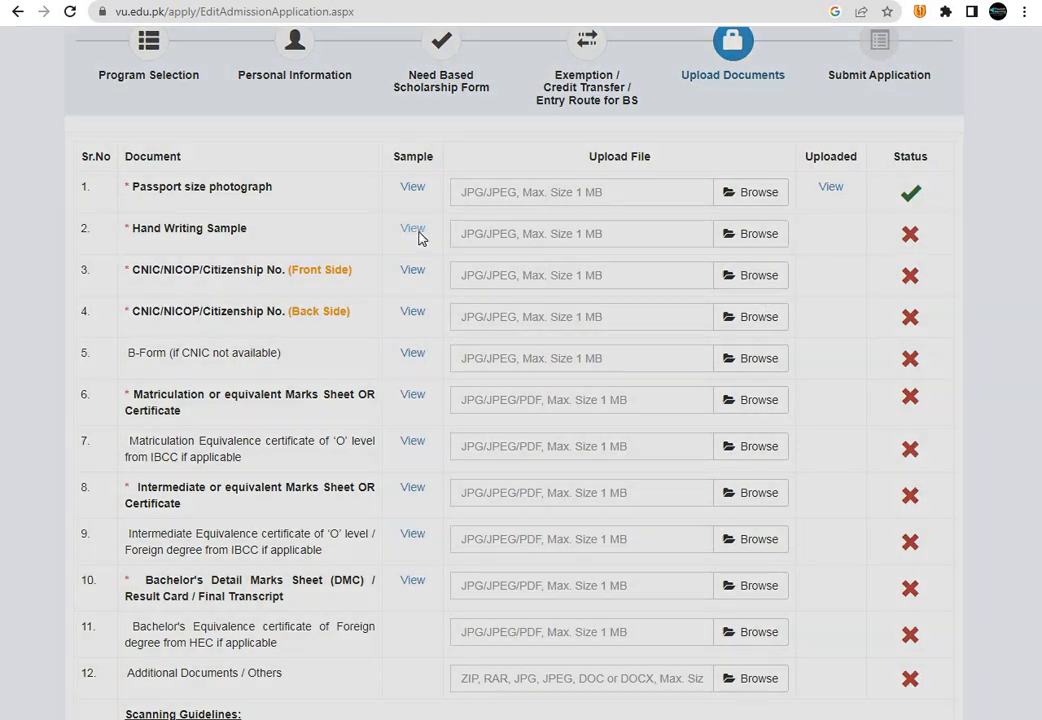
pyautogui.rightClick(433, 305)
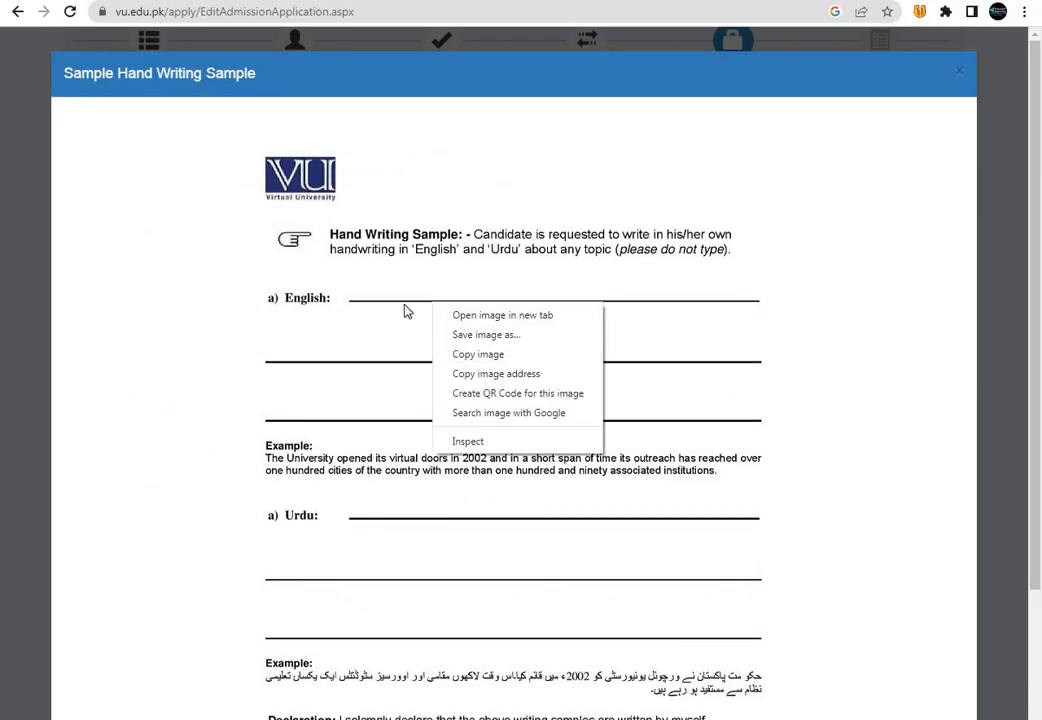
pyautogui.click(474, 336)
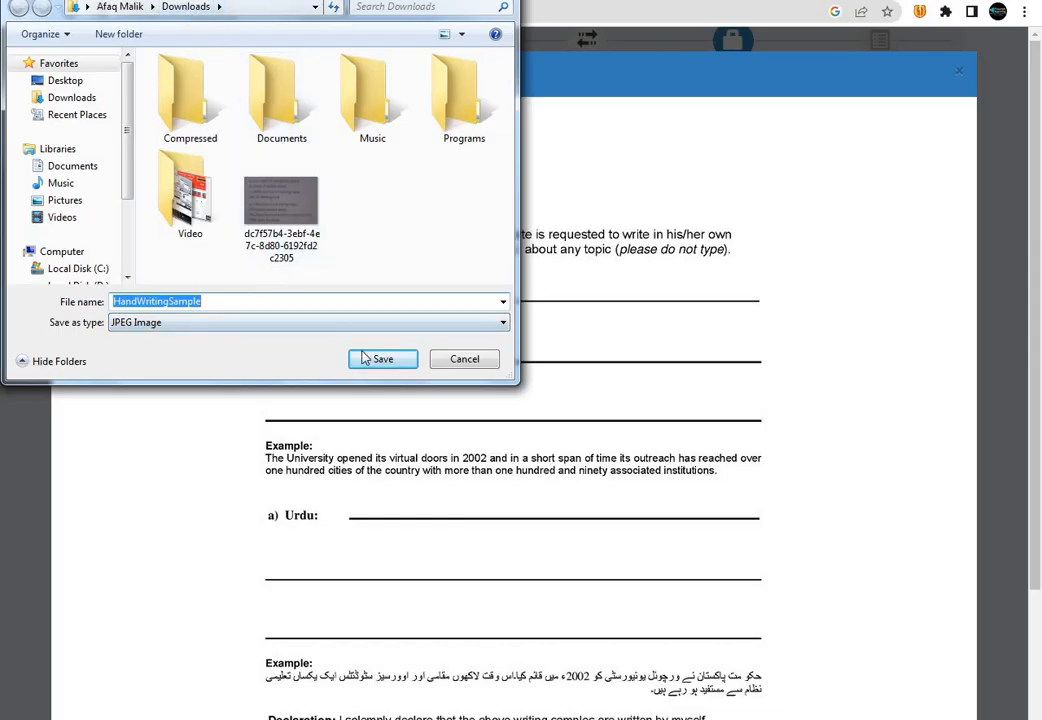
pyautogui.click(64, 201)
pyautogui.click(381, 361)
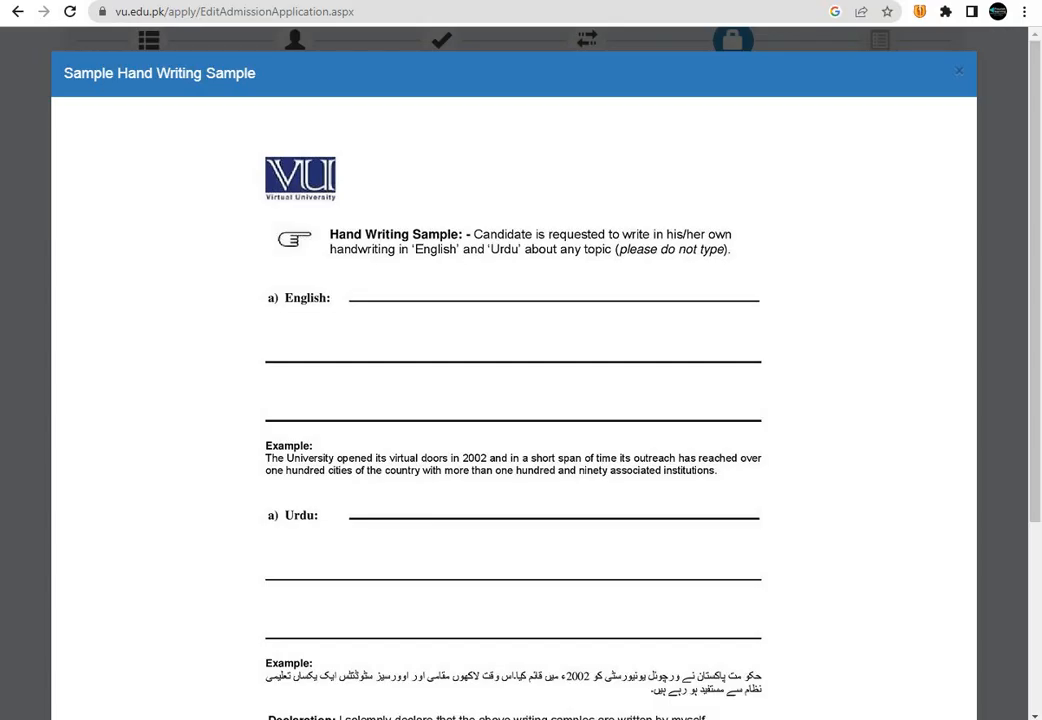
# - Find the saved HandWritingSample image in the Pictures library, view it maximized, and close it along with the sample form
pyautogui.press('super+e')
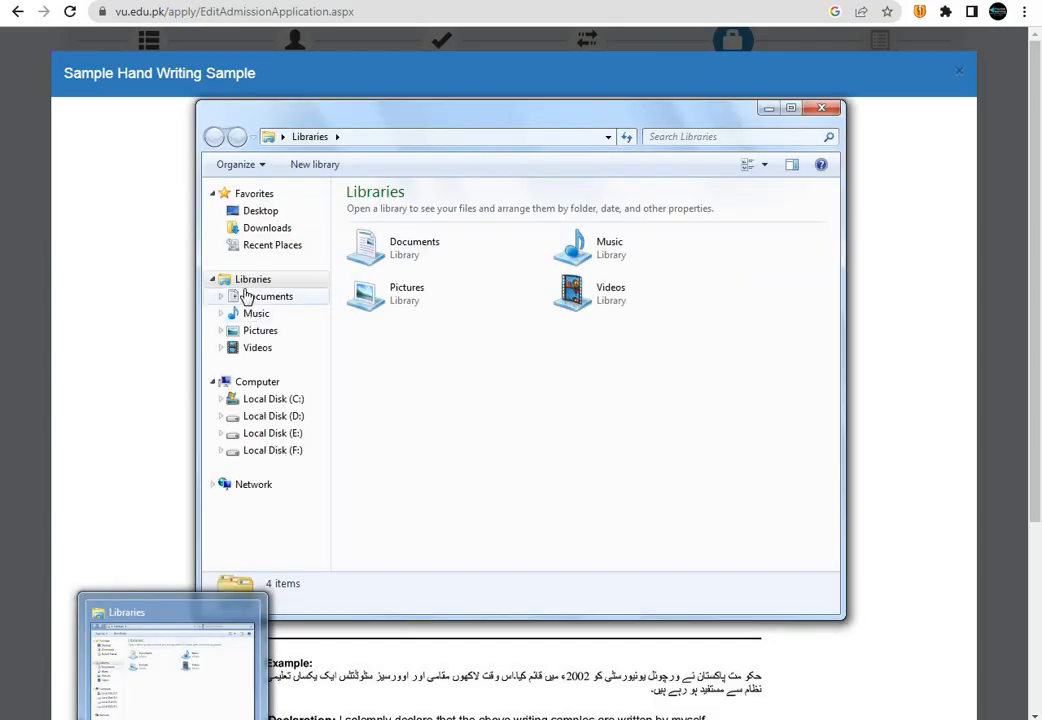
pyautogui.click(272, 334)
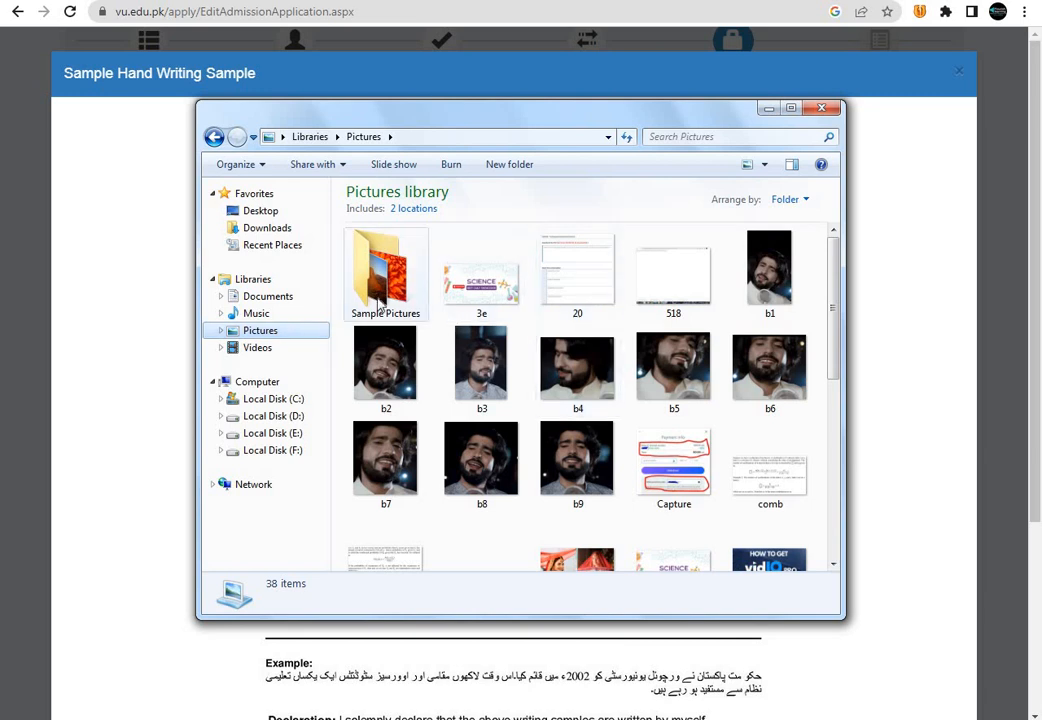
pyautogui.doubleClick(408, 296)
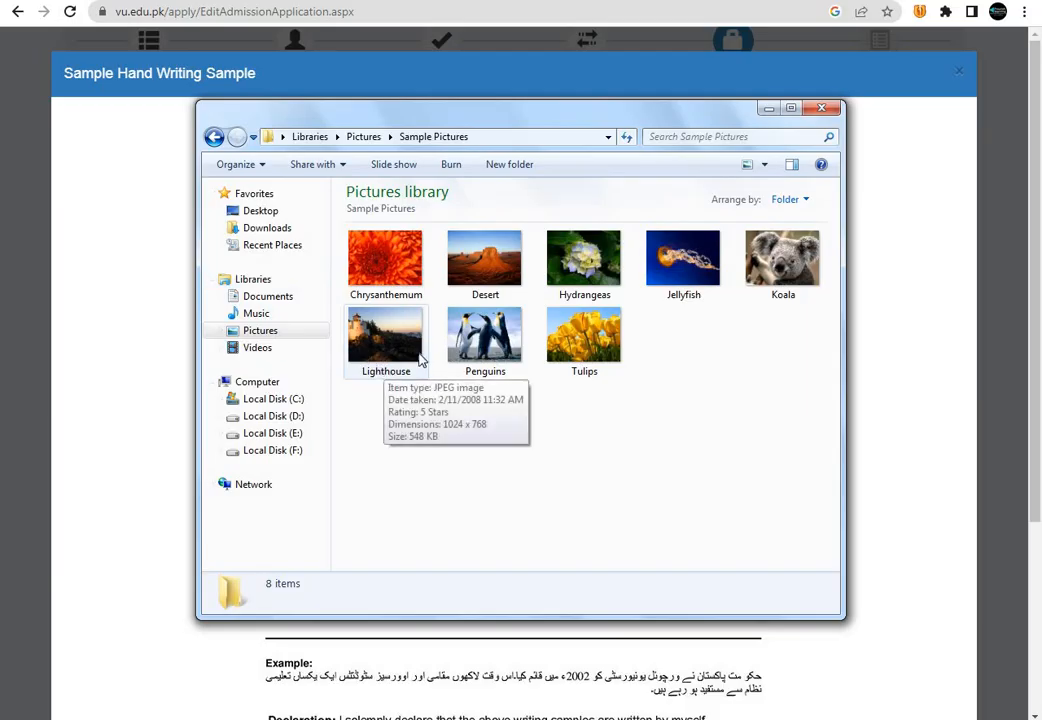
pyautogui.click(821, 109)
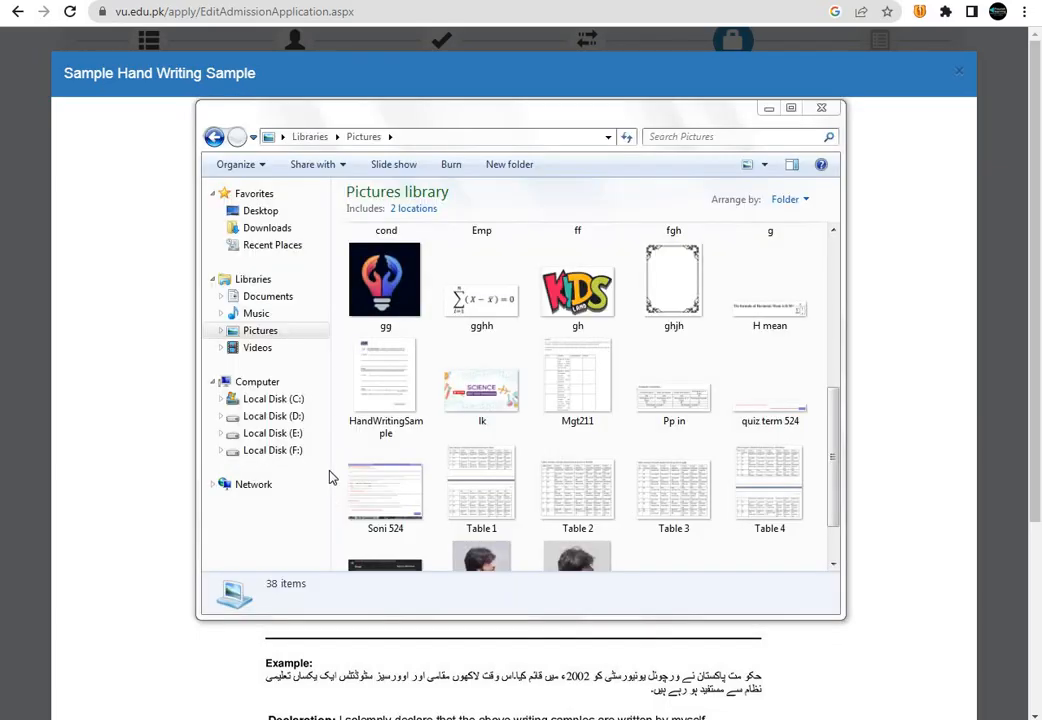
pyautogui.click(379, 394)
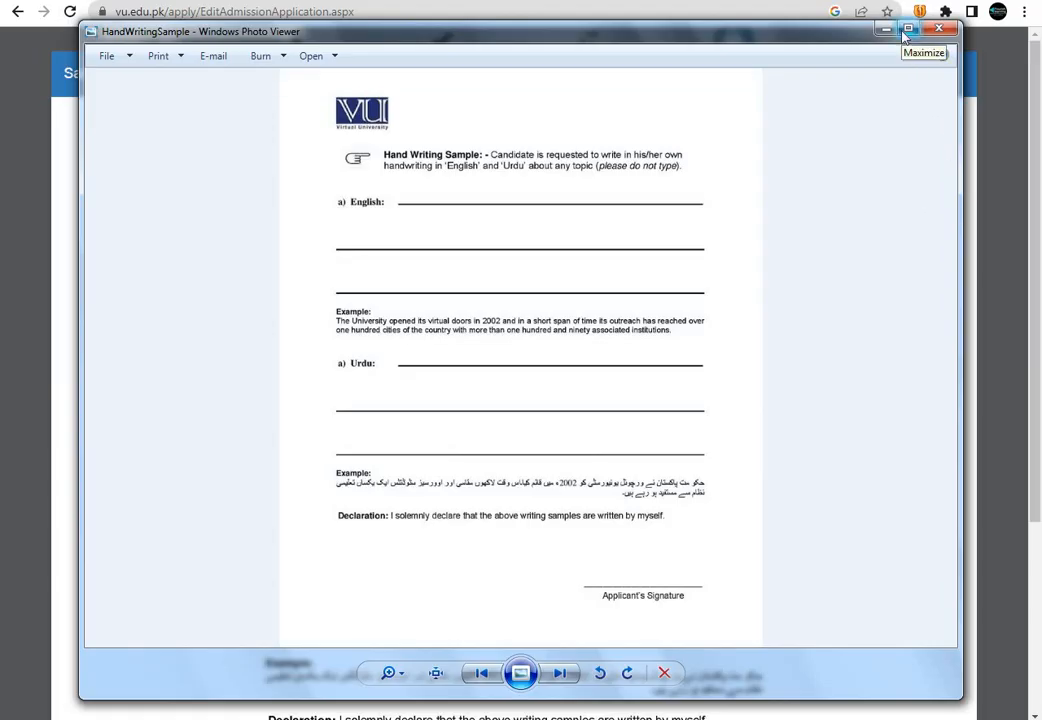
pyautogui.click(907, 36)
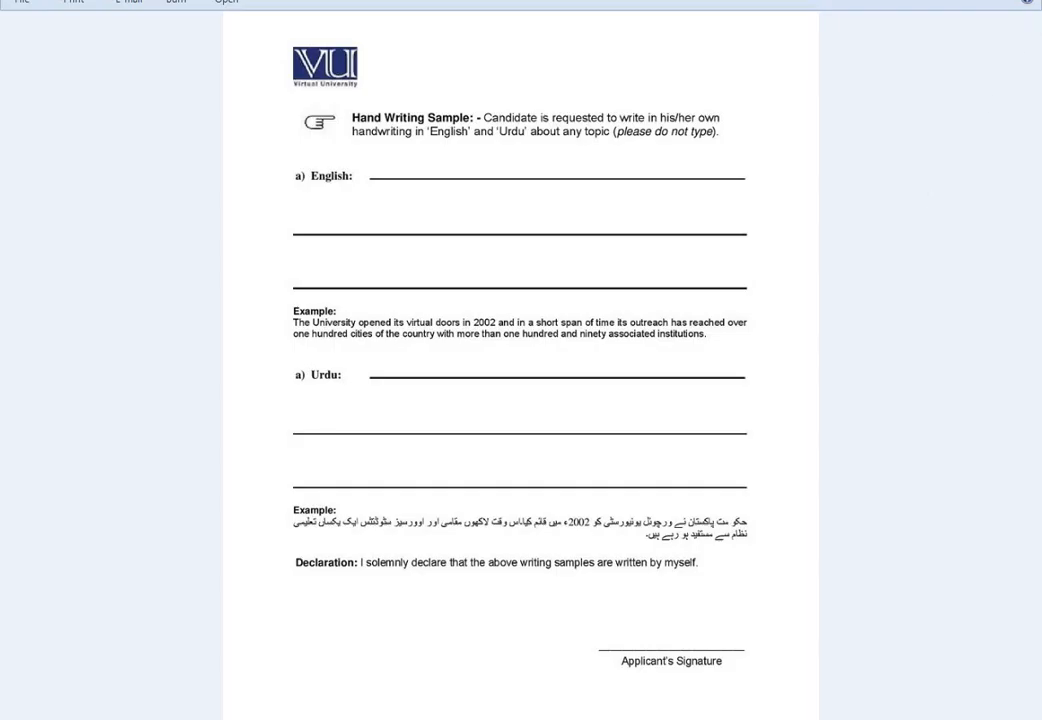
pyautogui.hotkey('alt', 'F4')
pyautogui.click(960, 74)
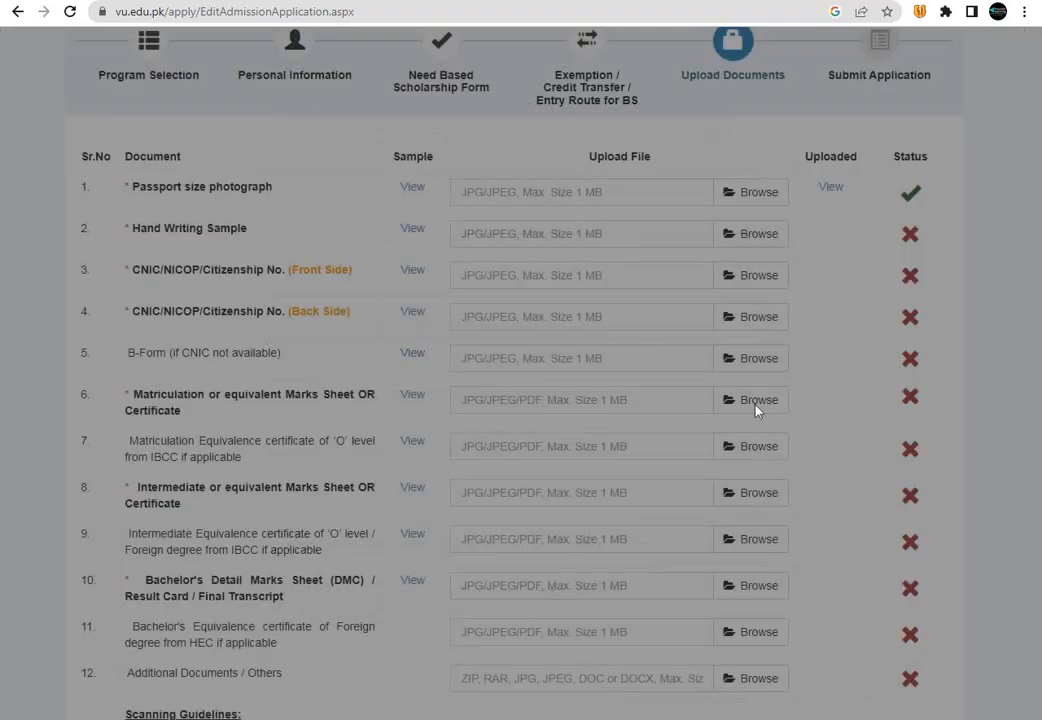
# - Try to move on from the document upload page to the next application step
pyautogui.scroll(-3, 686, 340)
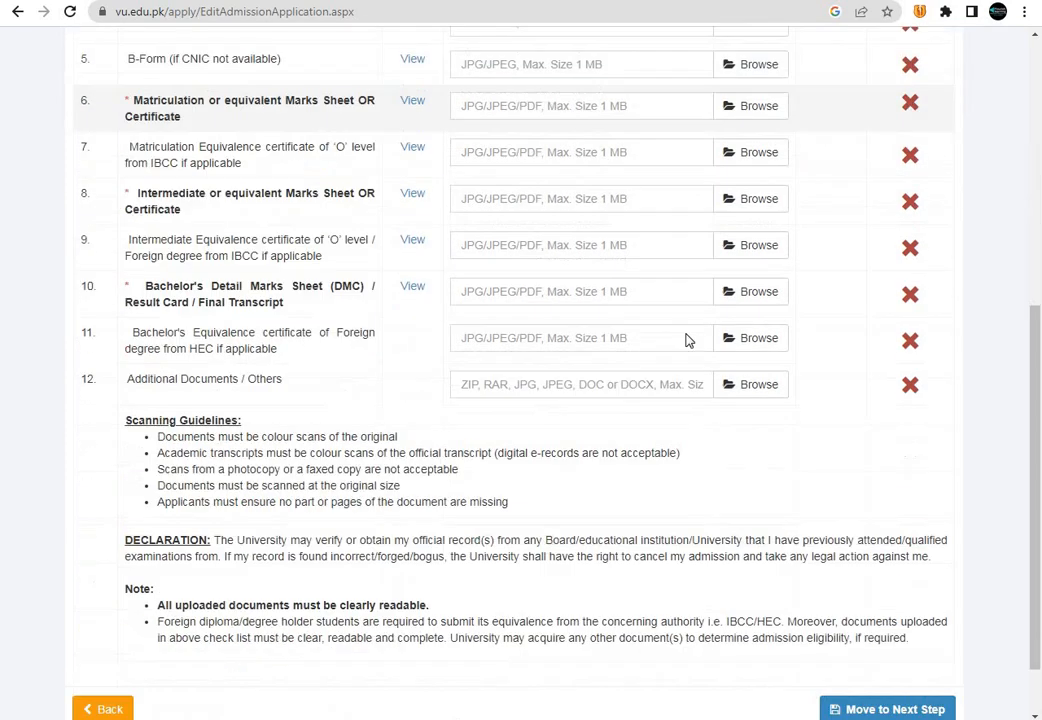
pyautogui.scroll(-1, 751, 295)
pyautogui.scroll(6, 751, 295)
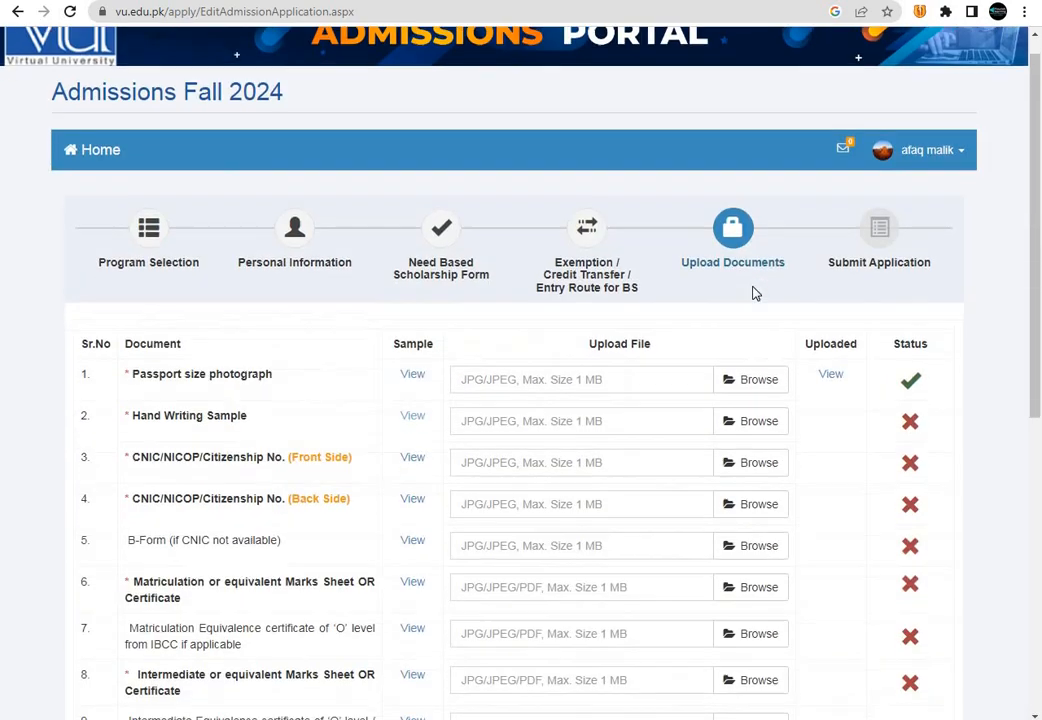
pyautogui.scroll(-6, 756, 293)
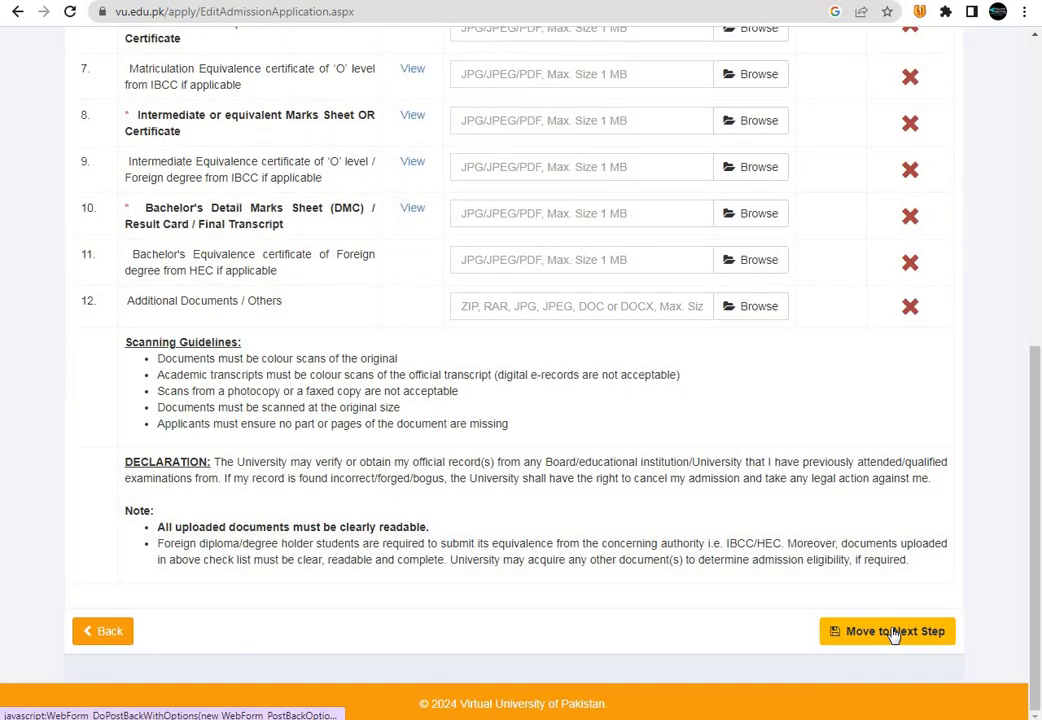
pyautogui.click(893, 631)
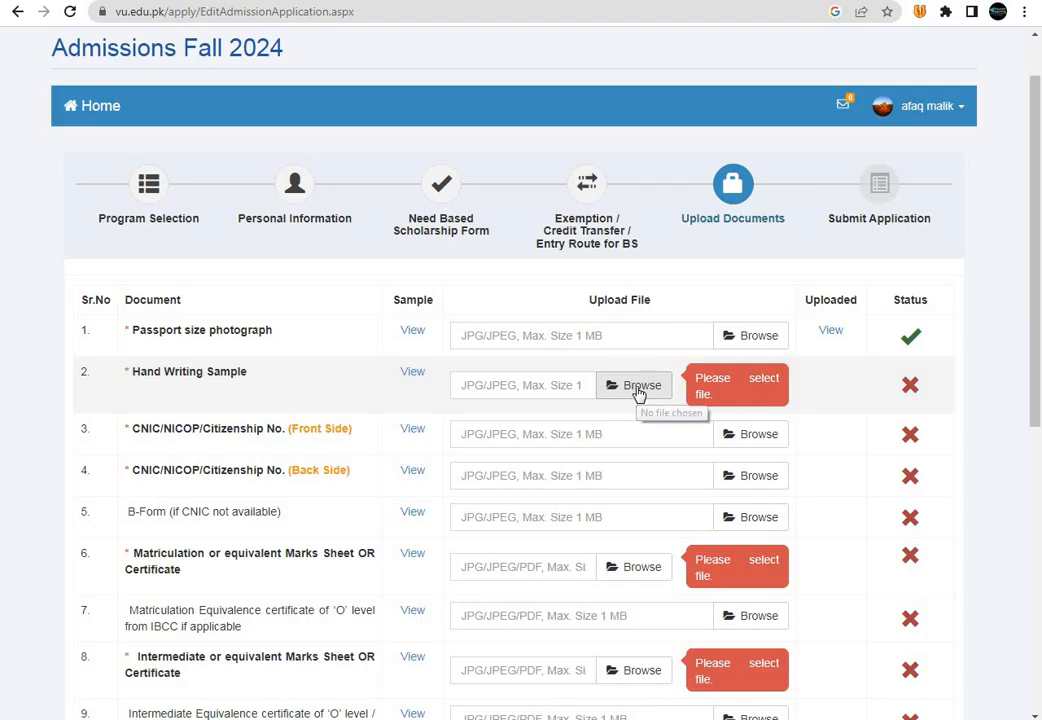
# - Upload Chrysanthemum.jpg from the Sample Pictures folder as the Hand Writing Sample document
pyautogui.click(638, 392)
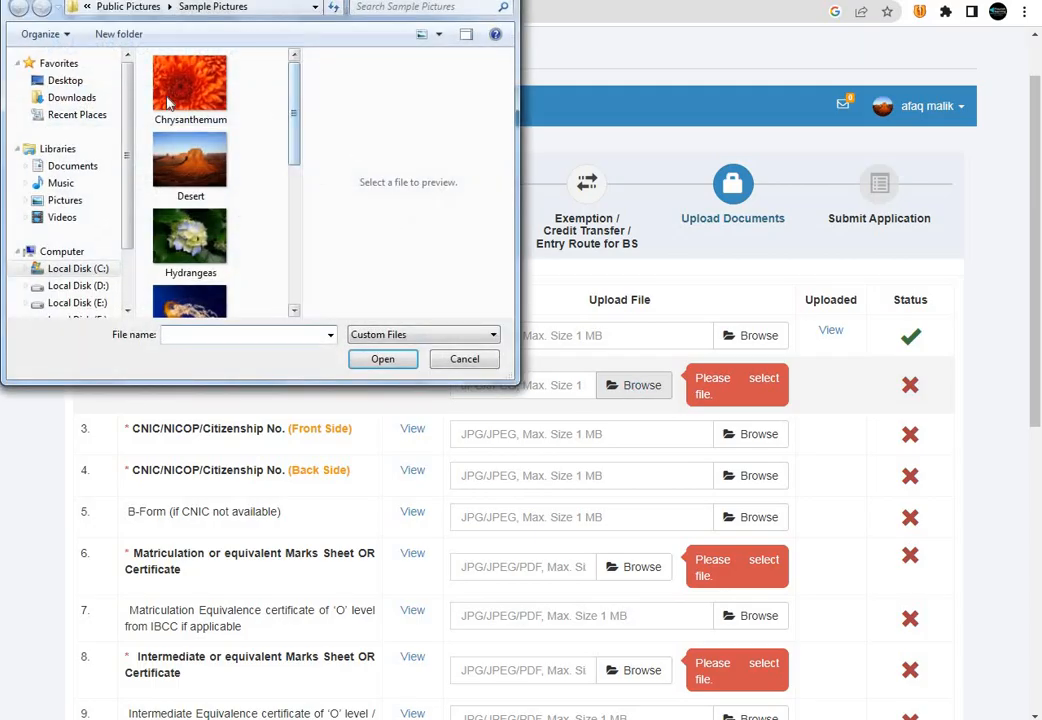
pyautogui.click(190, 90)
pyautogui.click(376, 360)
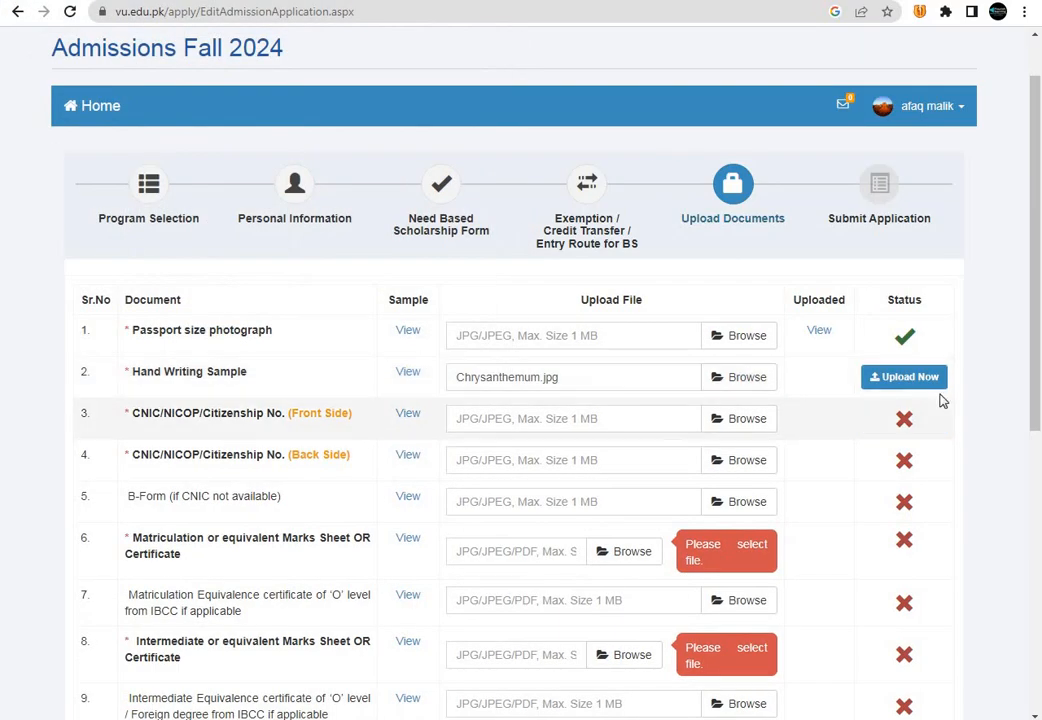
pyautogui.click(909, 378)
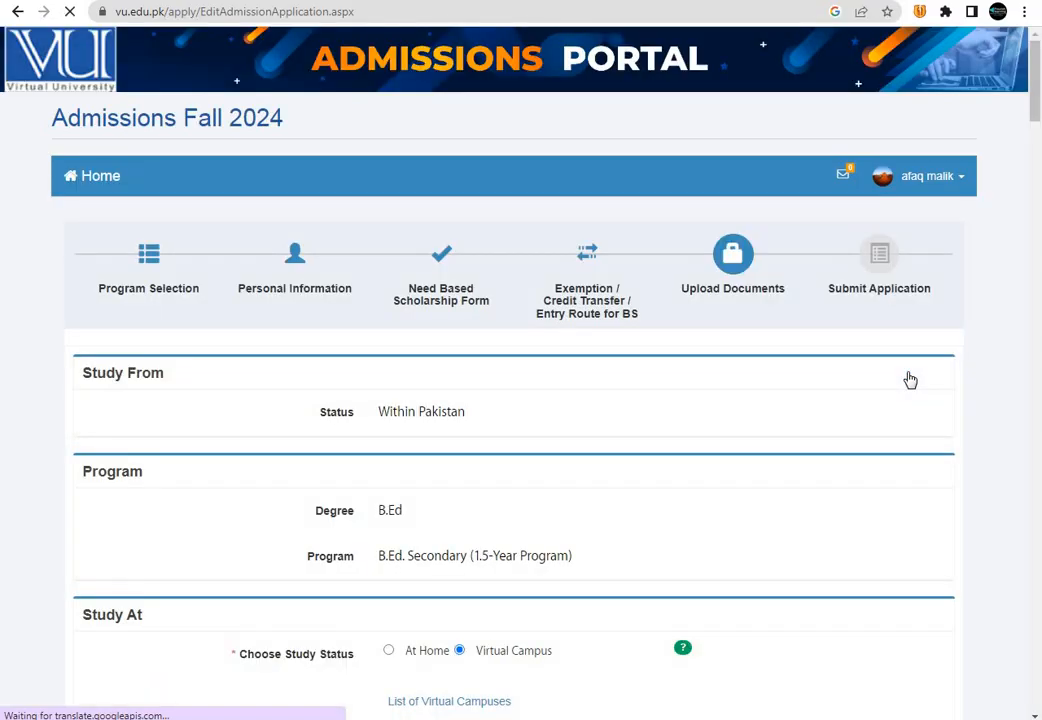
pyautogui.scroll(-2, 572, 406)
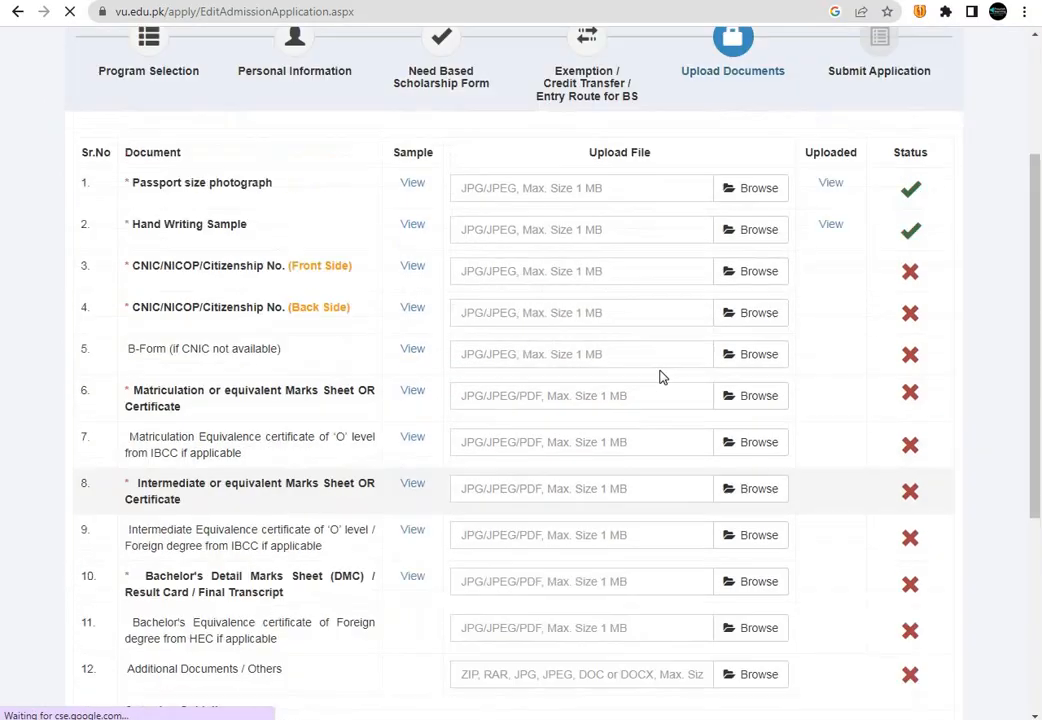
# - Upload Hydrangeas.jpg from the Sample Pictures folder as the Matriculation or equivalent Marks Sheet OR Certificate
pyautogui.scroll(1, 662, 377)
pyautogui.click(745, 457)
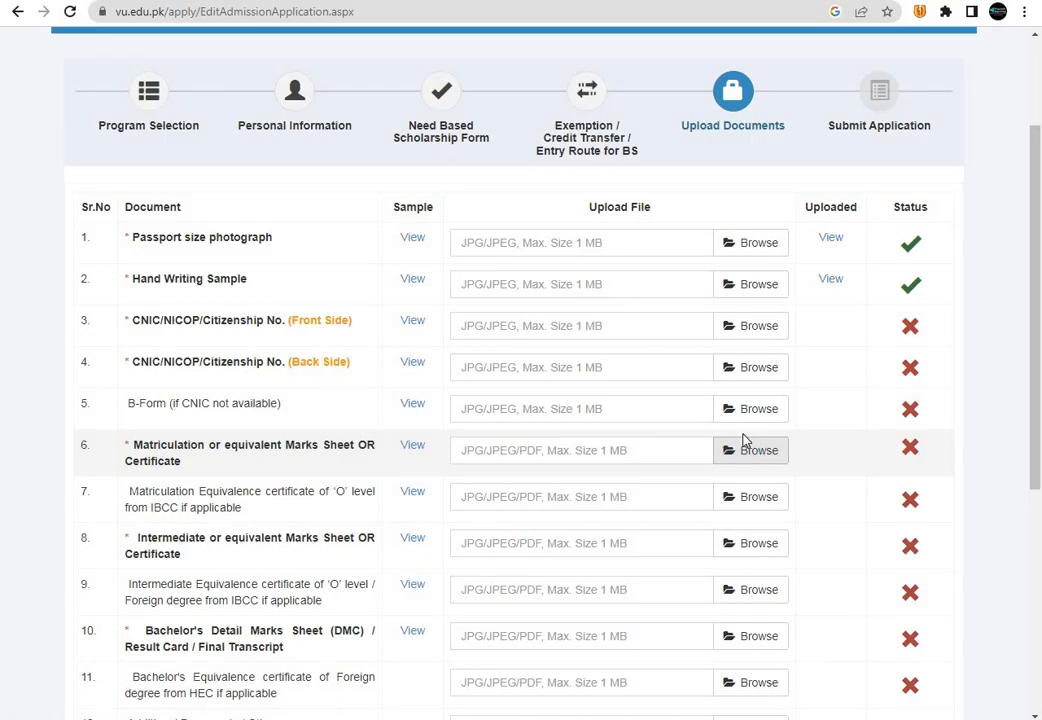
pyautogui.click(190, 240)
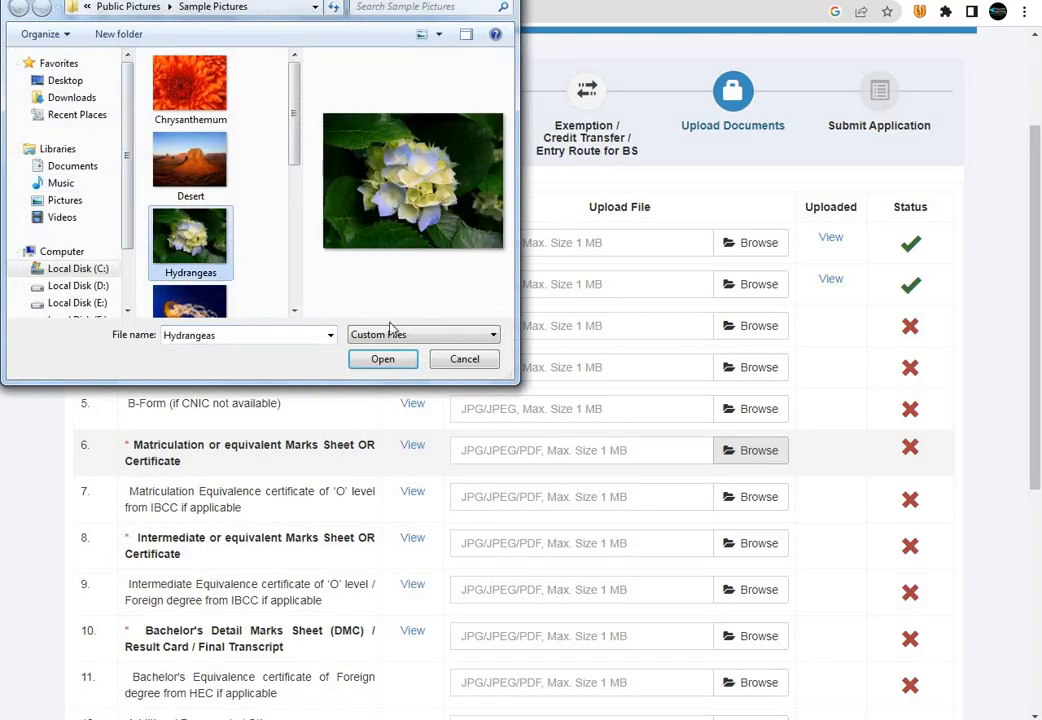
pyautogui.click(383, 359)
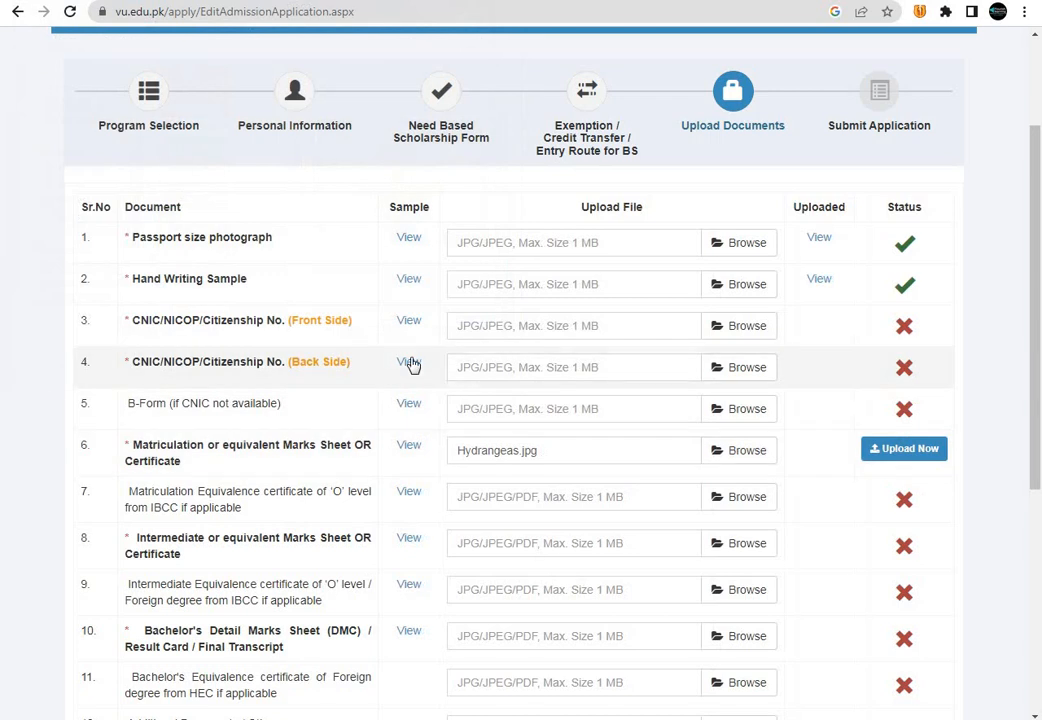
pyautogui.click(922, 449)
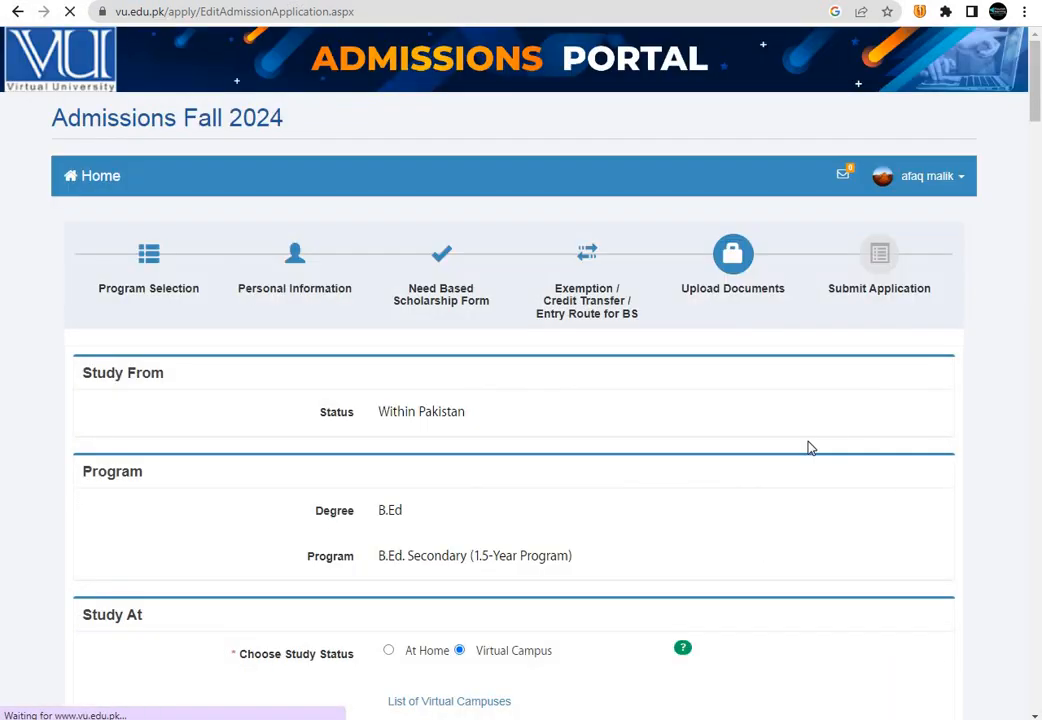
# - Upload Koala.jpg from the Sample Pictures folder as the Intermediate or equivalent Marks Sheet OR Certificate
pyautogui.scroll(-1, 640, 450)
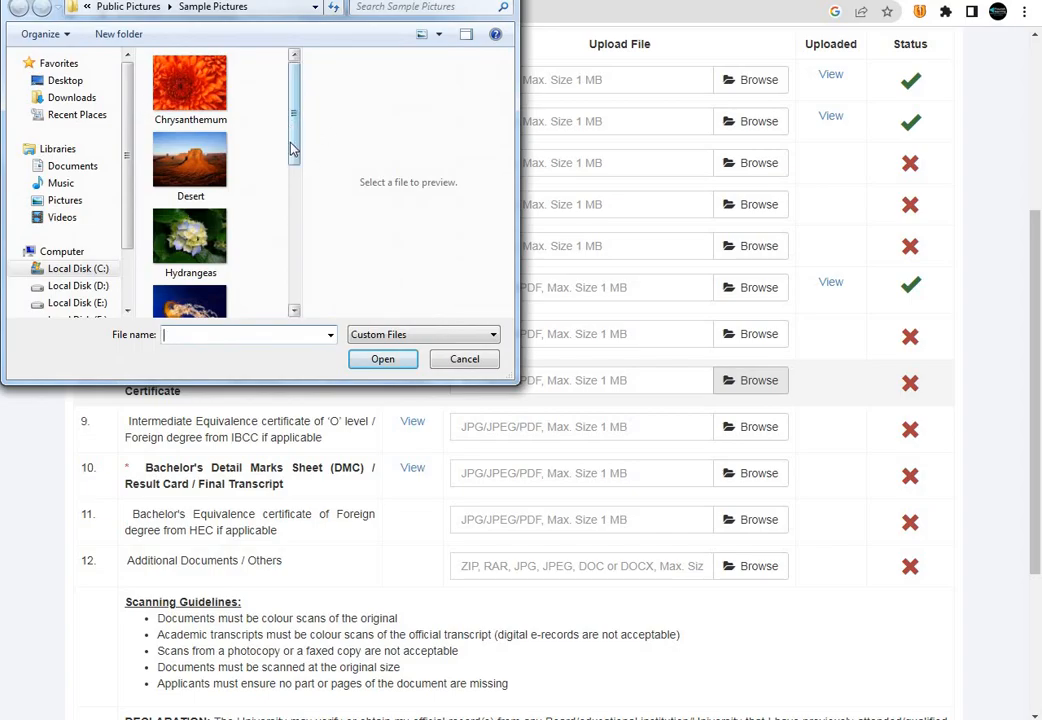
pyautogui.moveTo(293, 148); pyautogui.dragTo(291, 197)
pyautogui.click(190, 205)
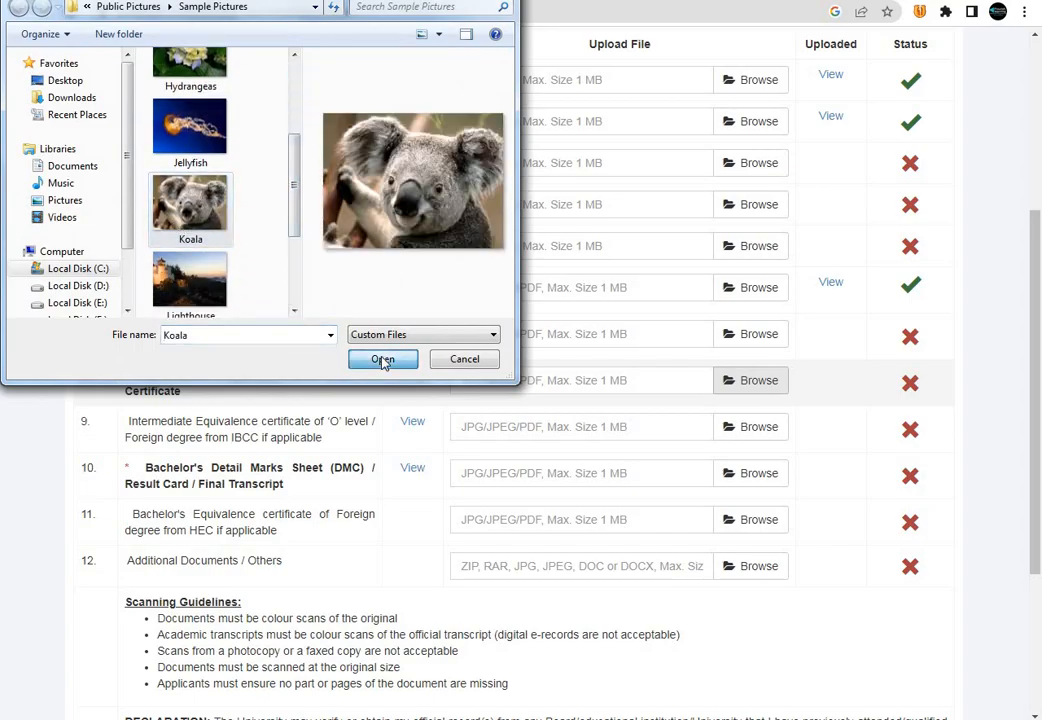
pyautogui.click(383, 360)
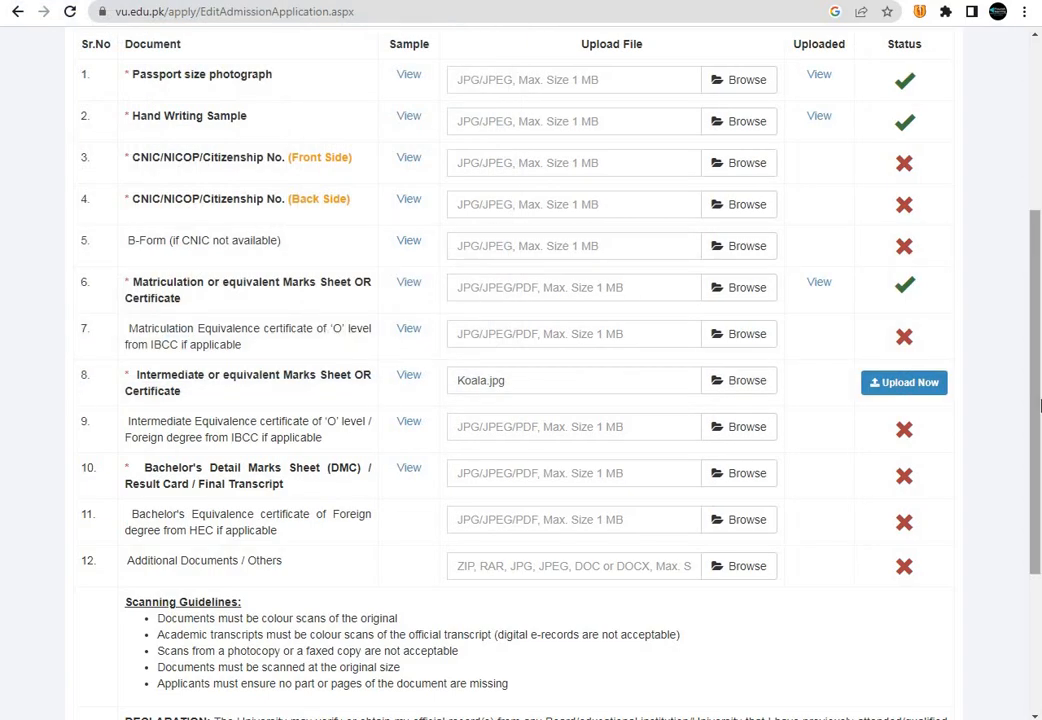
pyautogui.click(866, 390)
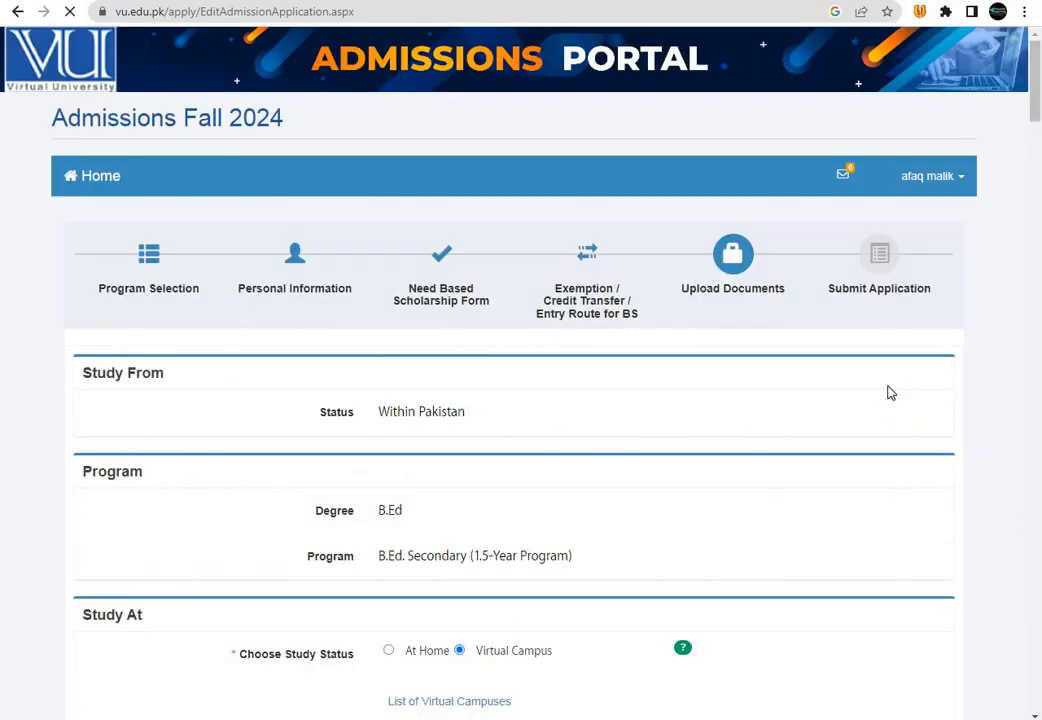
# - Upload Penguins.jpg from the Sample Pictures folder as the Bachelor's Detail Marks Sheet (DMC) / Result Card / Final Transcript
pyautogui.scroll(-4, 797, 422)
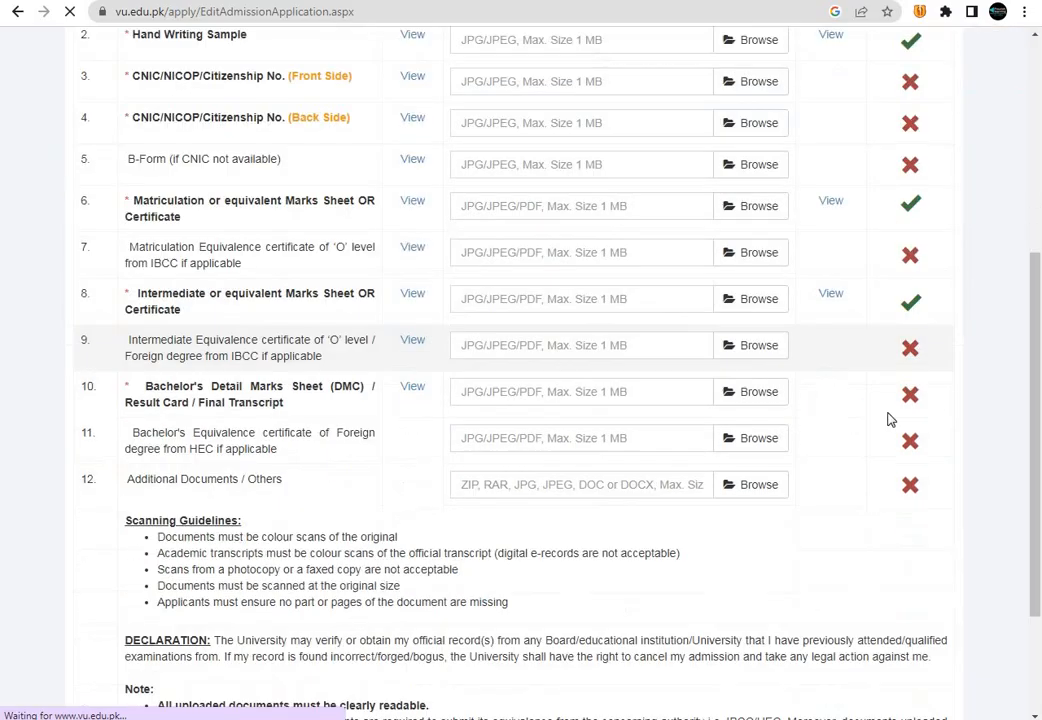
pyautogui.click(752, 393)
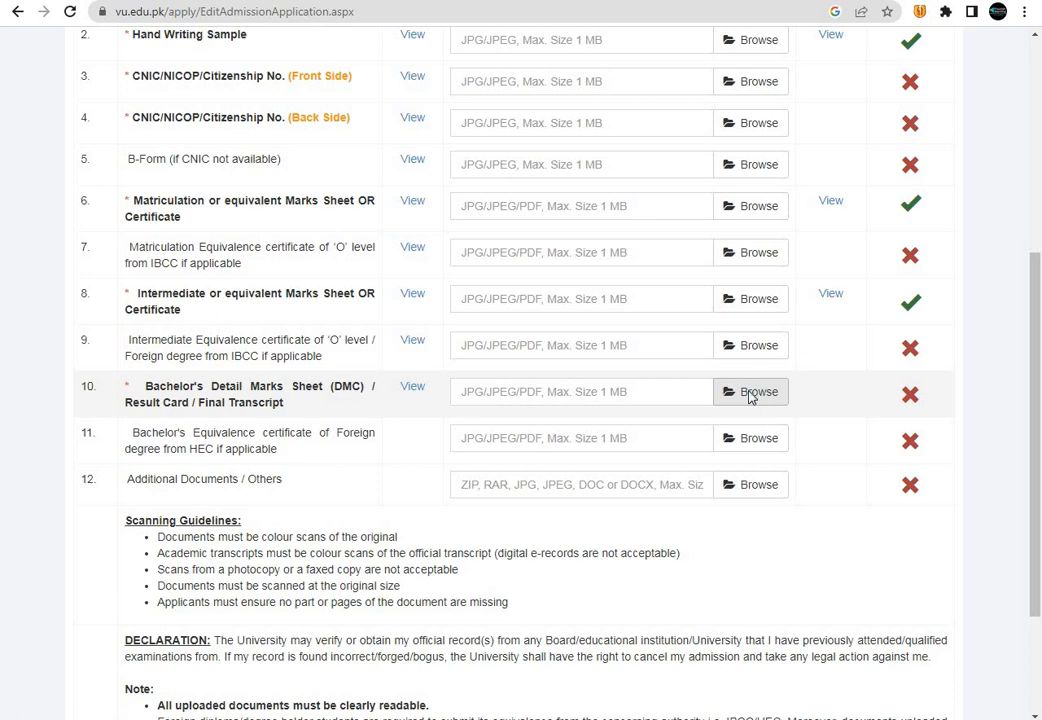
pyautogui.moveTo(295, 117); pyautogui.dragTo(287, 312)
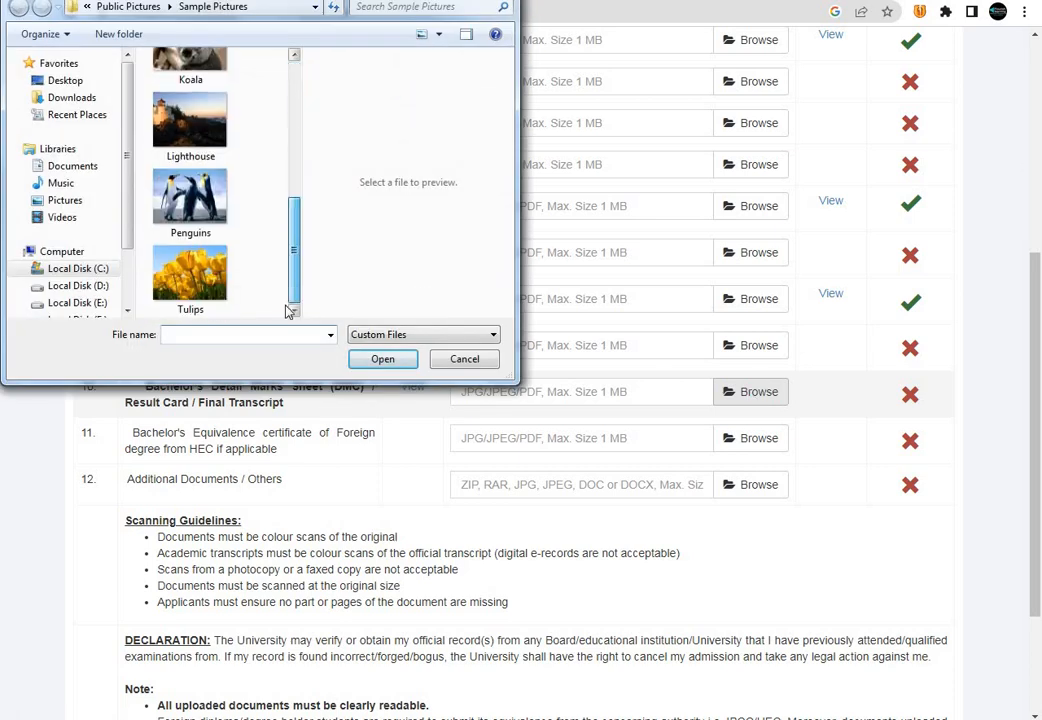
pyautogui.click(190, 200)
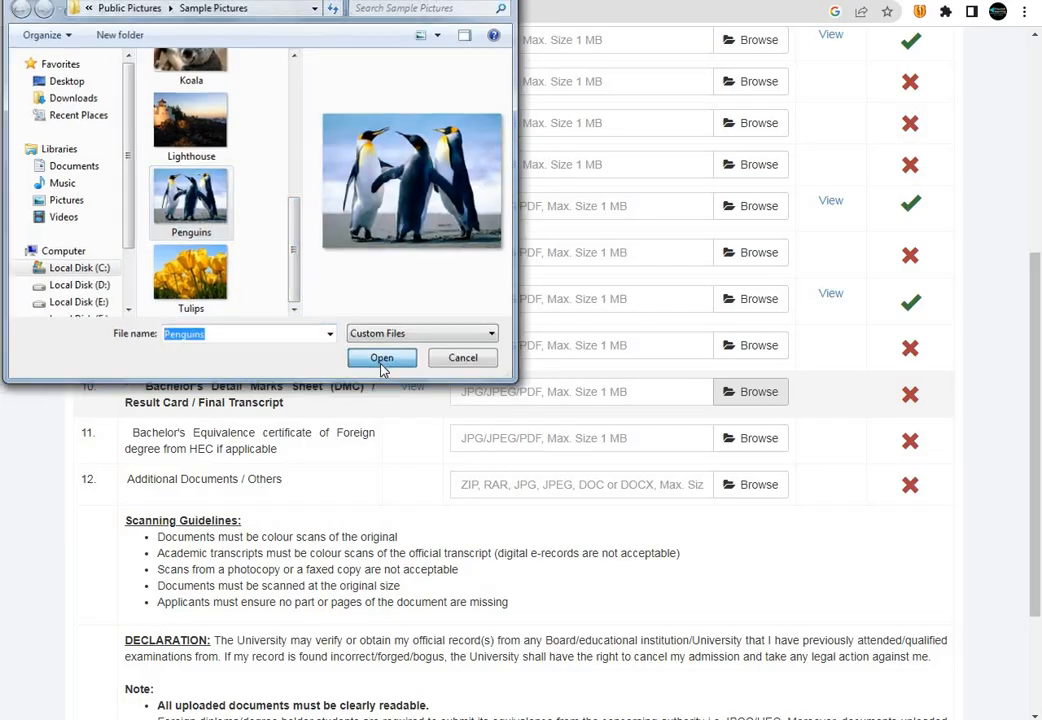
pyautogui.click(381, 358)
pyautogui.click(895, 395)
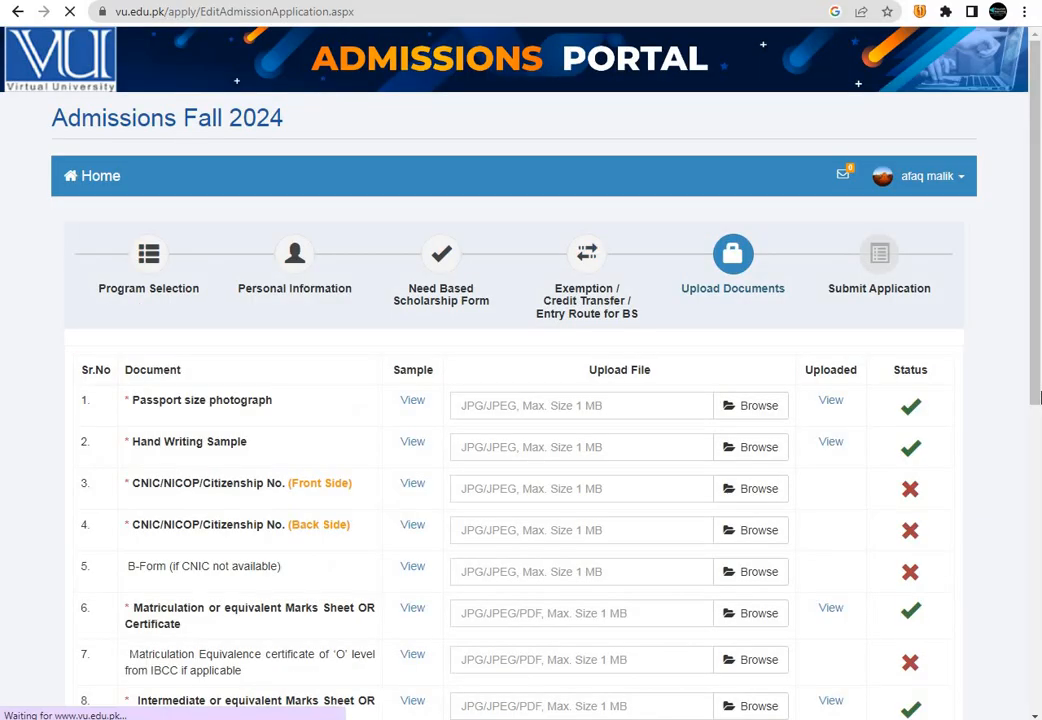
# - Check the statuses in the document list and try to move on to the next application step
pyautogui.moveTo(1038, 404); pyautogui.dragTo(1038, 660)
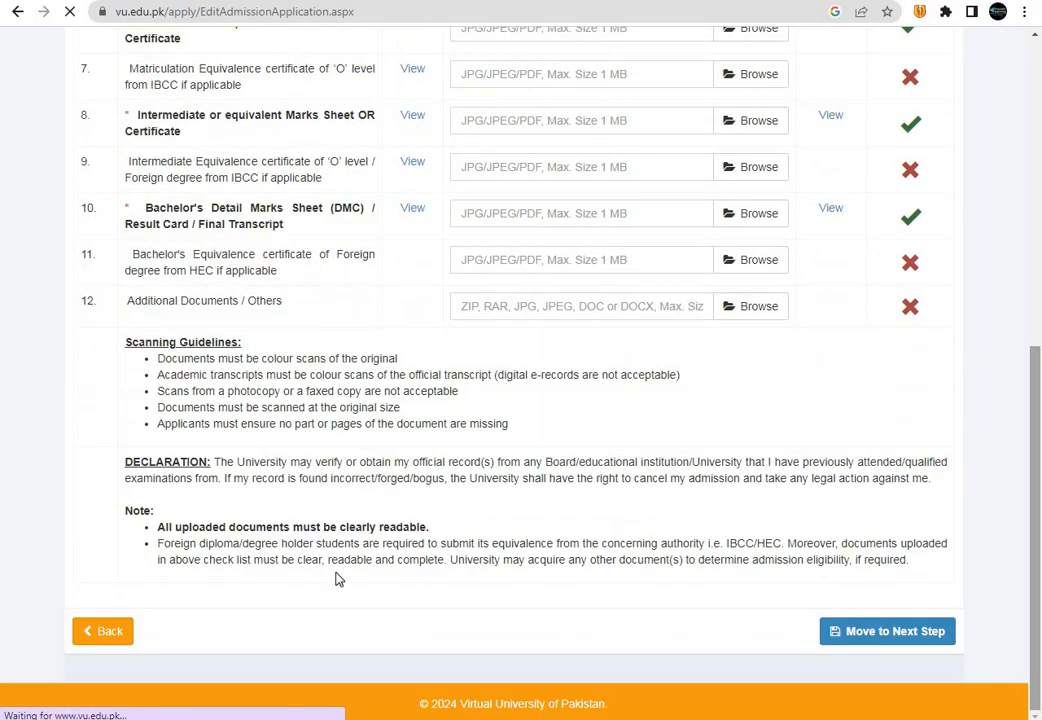
pyautogui.moveTo(1038, 503); pyautogui.dragTo(1038, 380)
pyautogui.scroll(-3, 900, 600)
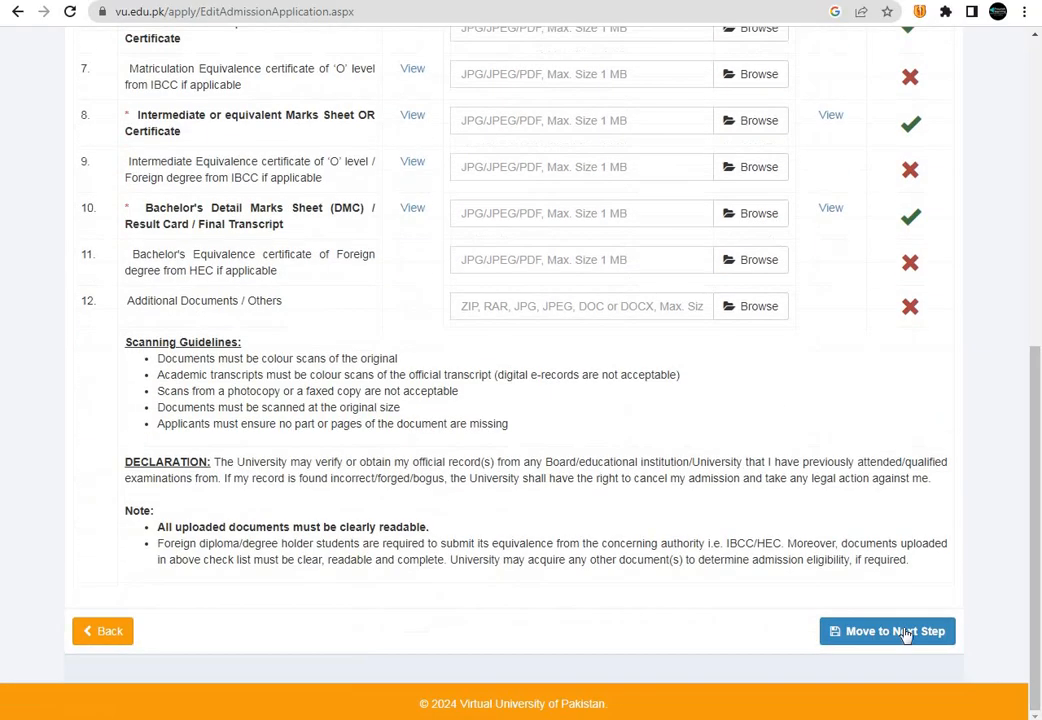
pyautogui.click(893, 643)
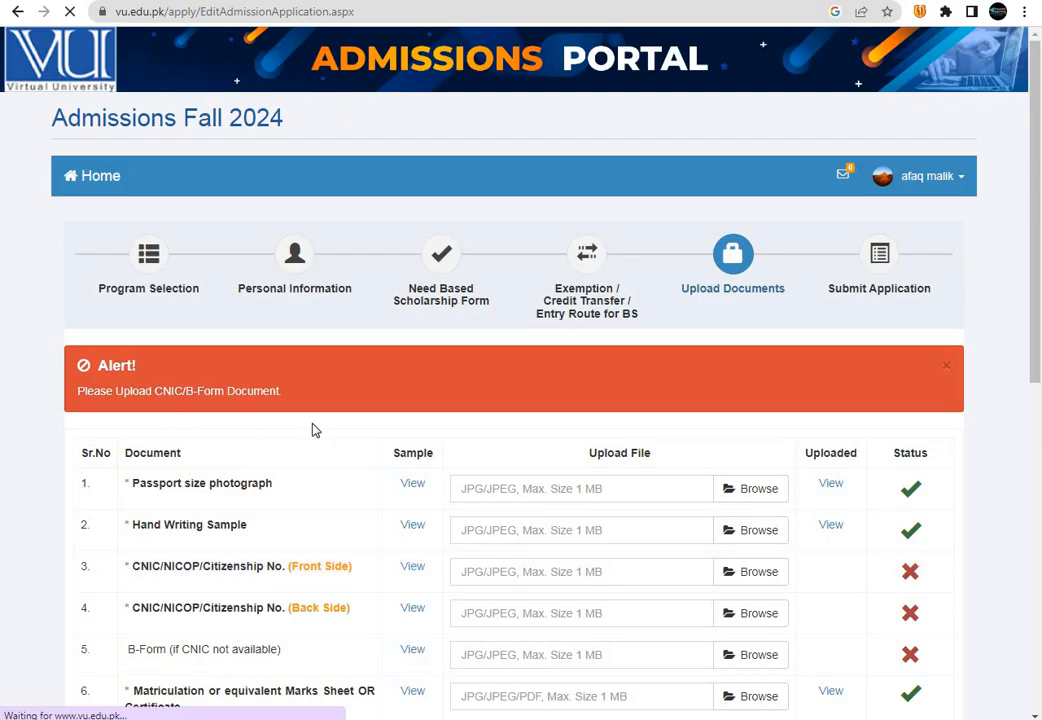
# - Upload Jellyfish.jpg from the Sample Pictures folder as the front side of the CNIC/NICOP/Citizenship document
pyautogui.scroll(-3, 181, 426)
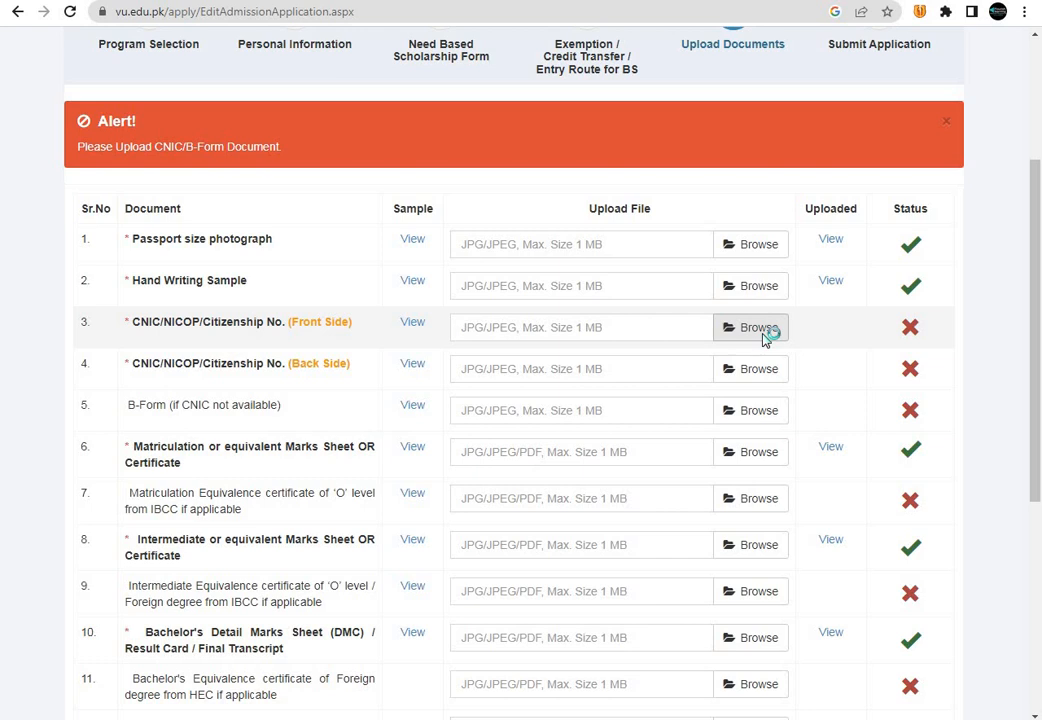
pyautogui.click(762, 334)
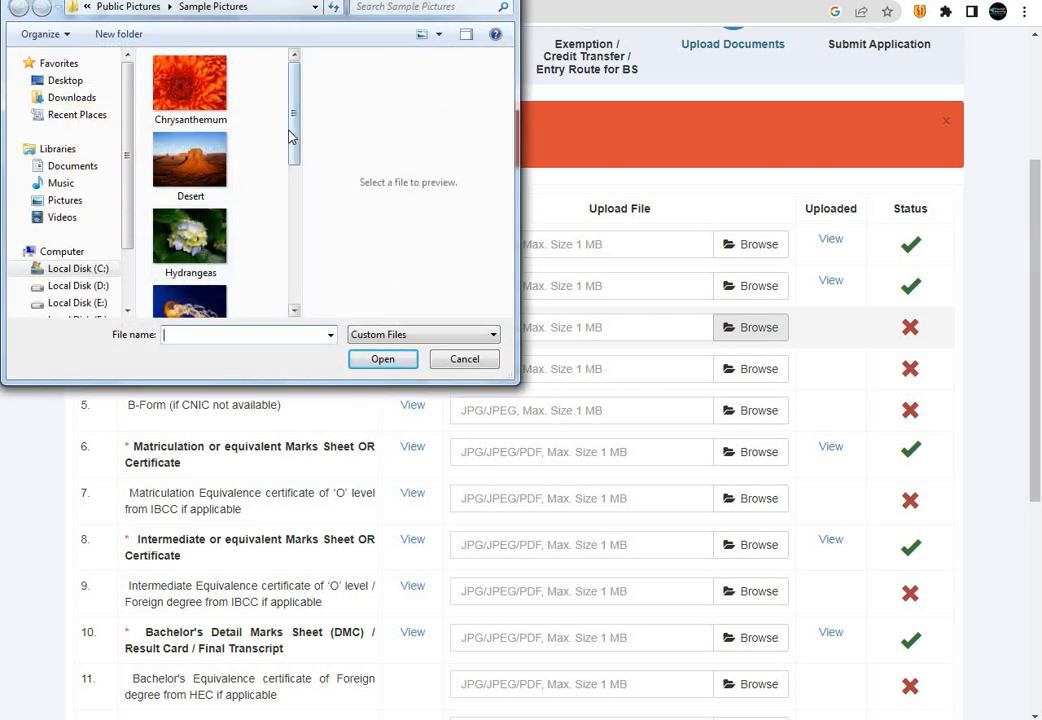
pyautogui.moveTo(291, 135); pyautogui.dragTo(291, 187)
pyautogui.click(190, 185)
pyautogui.click(382, 359)
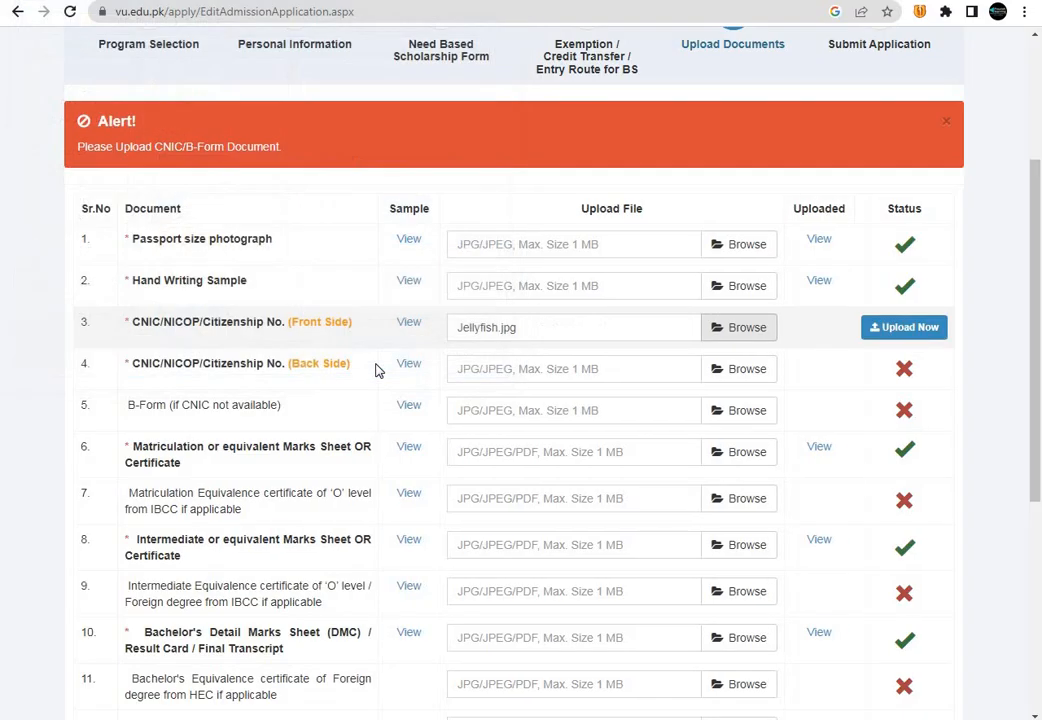
pyautogui.click(897, 330)
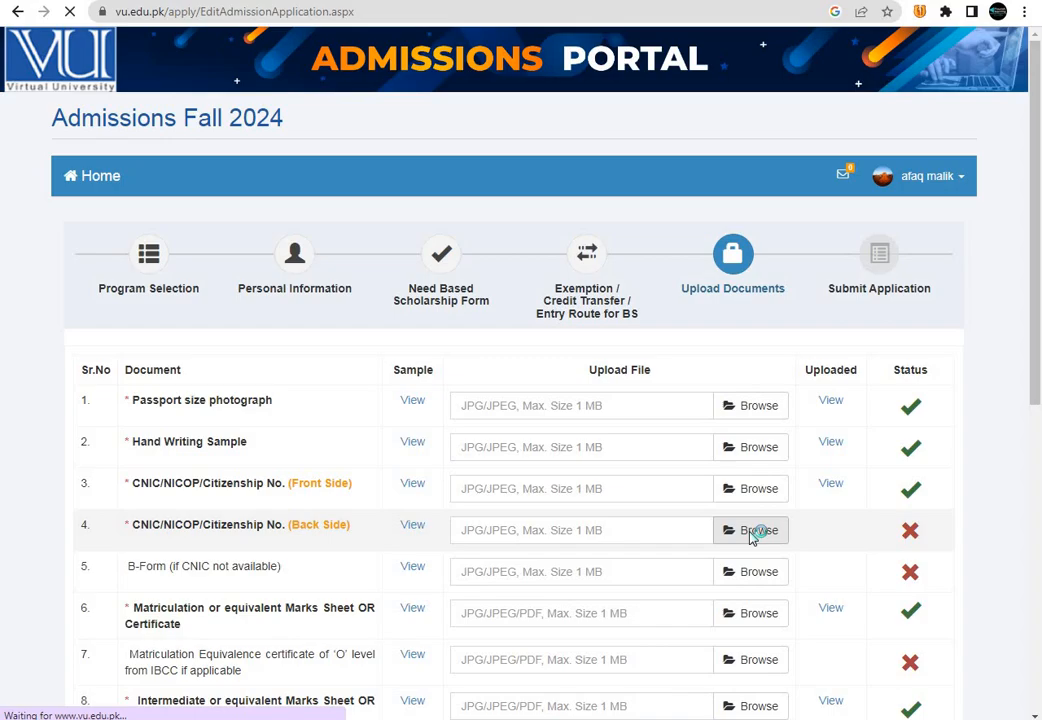
# - Upload Tulips.jpg from the Sample Pictures folder as the back side of the CNIC/NICOP/Citizenship document
pyautogui.click(752, 538)
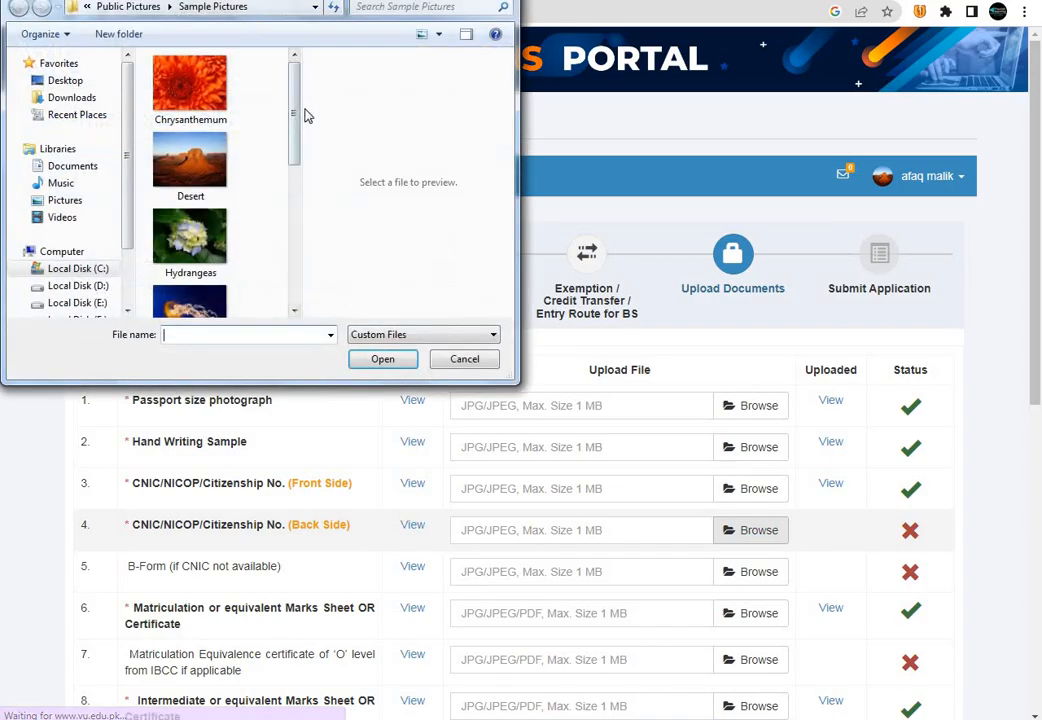
pyautogui.moveTo(298, 112); pyautogui.dragTo(296, 250)
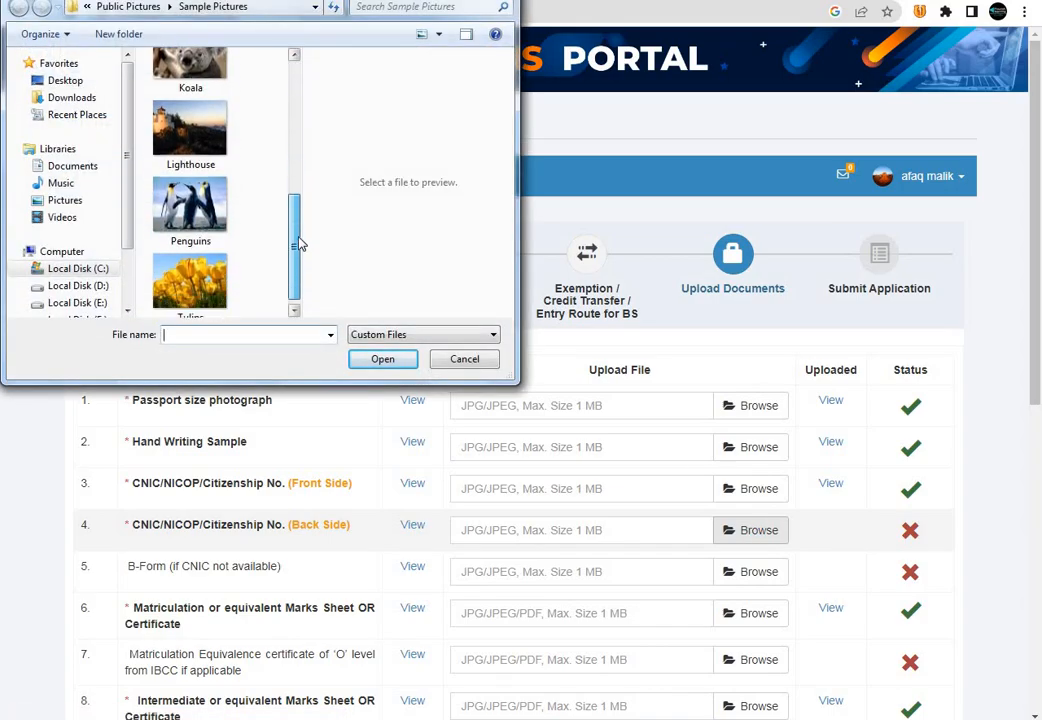
pyautogui.click(190, 283)
pyautogui.click(383, 359)
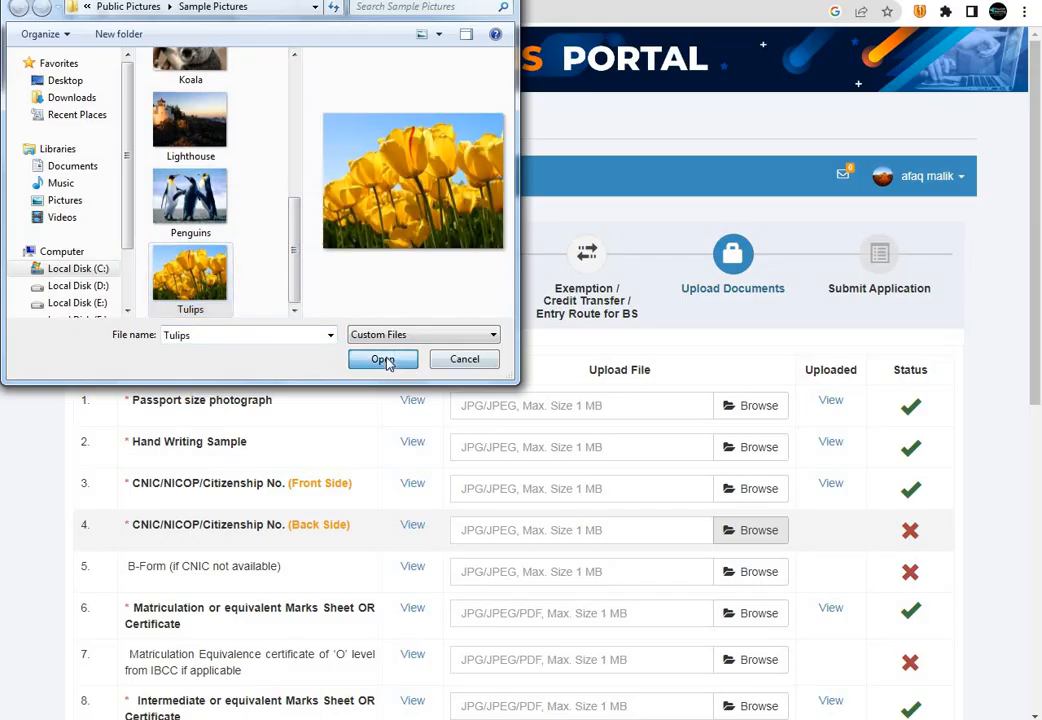
pyautogui.click(906, 532)
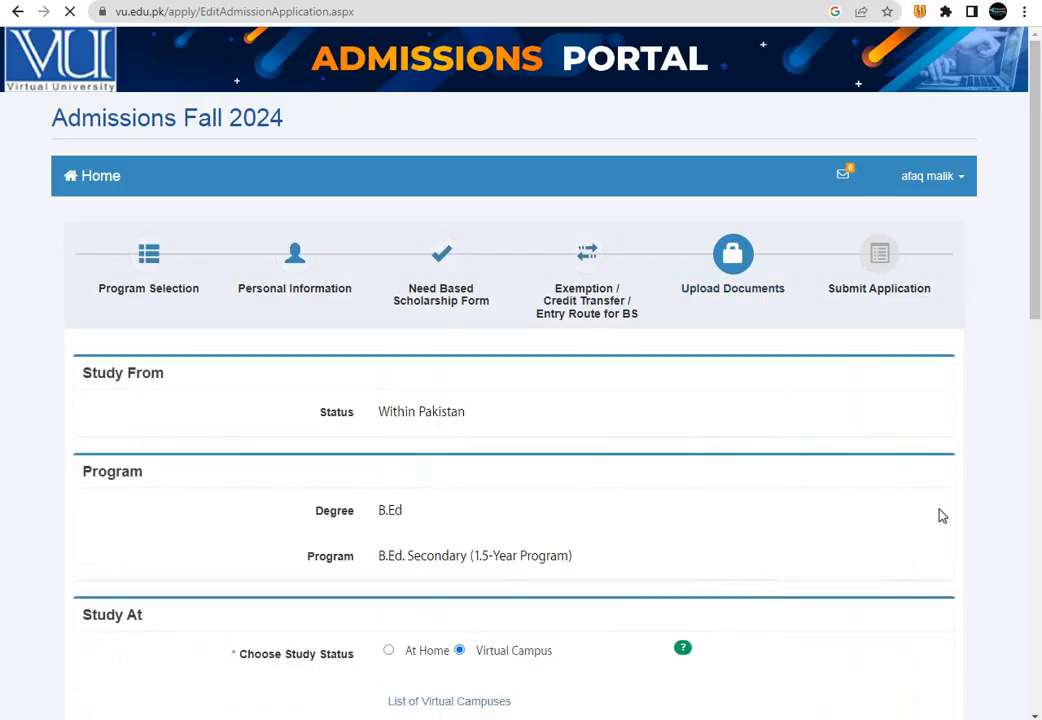
# - Move on to the Submit Application step, read through the applicant information, and agree to the declaration
pyautogui.moveTo(1040, 303); pyautogui.dragTo(1040, 560)
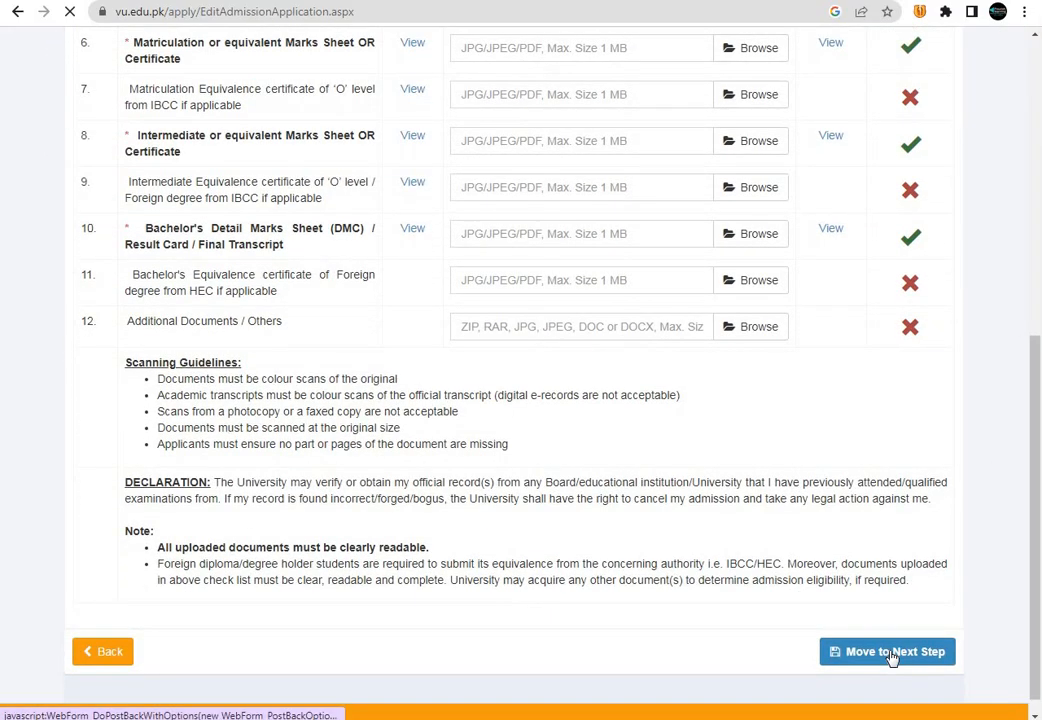
pyautogui.click(891, 655)
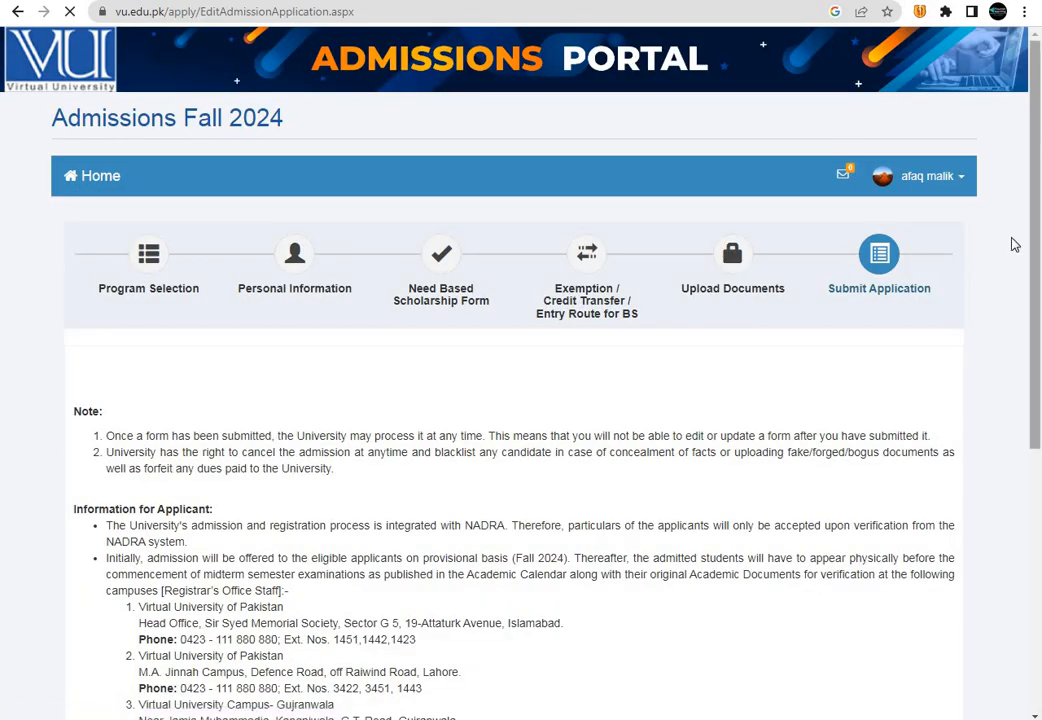
pyautogui.scroll(-3, 1040, 343)
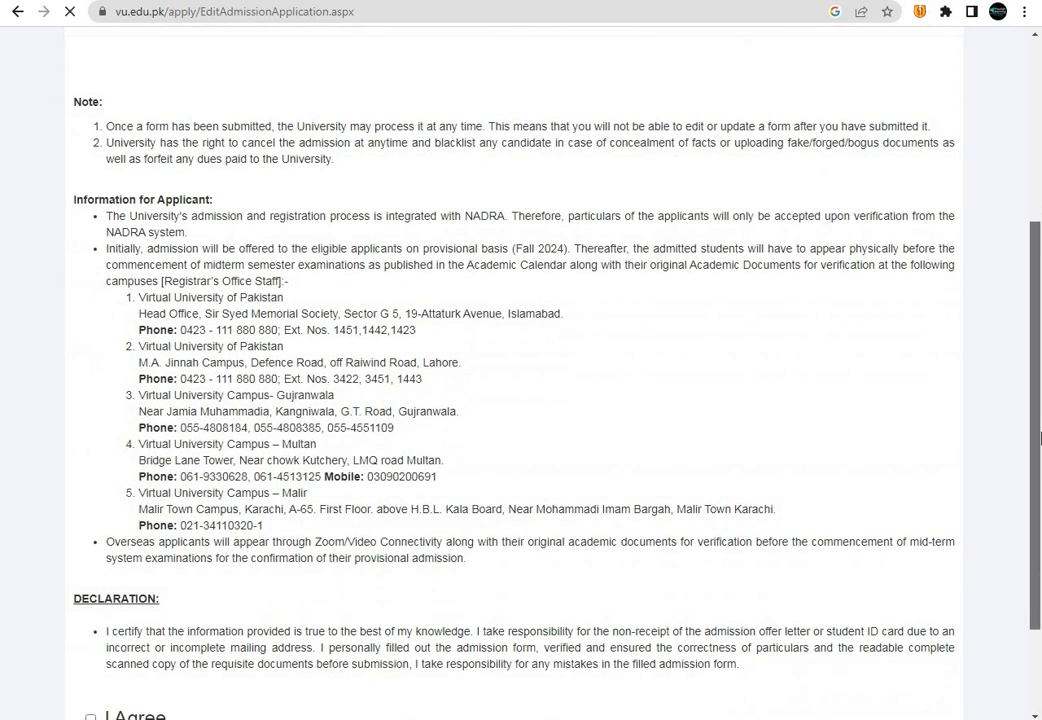
pyautogui.scroll(-2, 1040, 437)
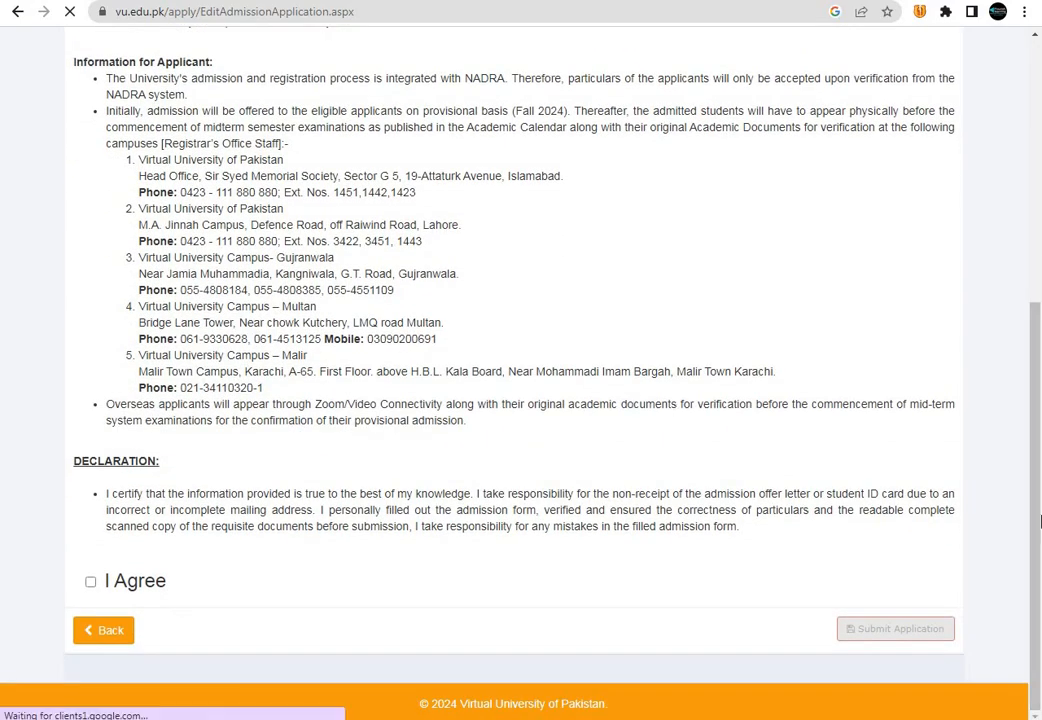
pyautogui.scroll(4, 1040, 535)
pyautogui.scroll(-4, 428, 593)
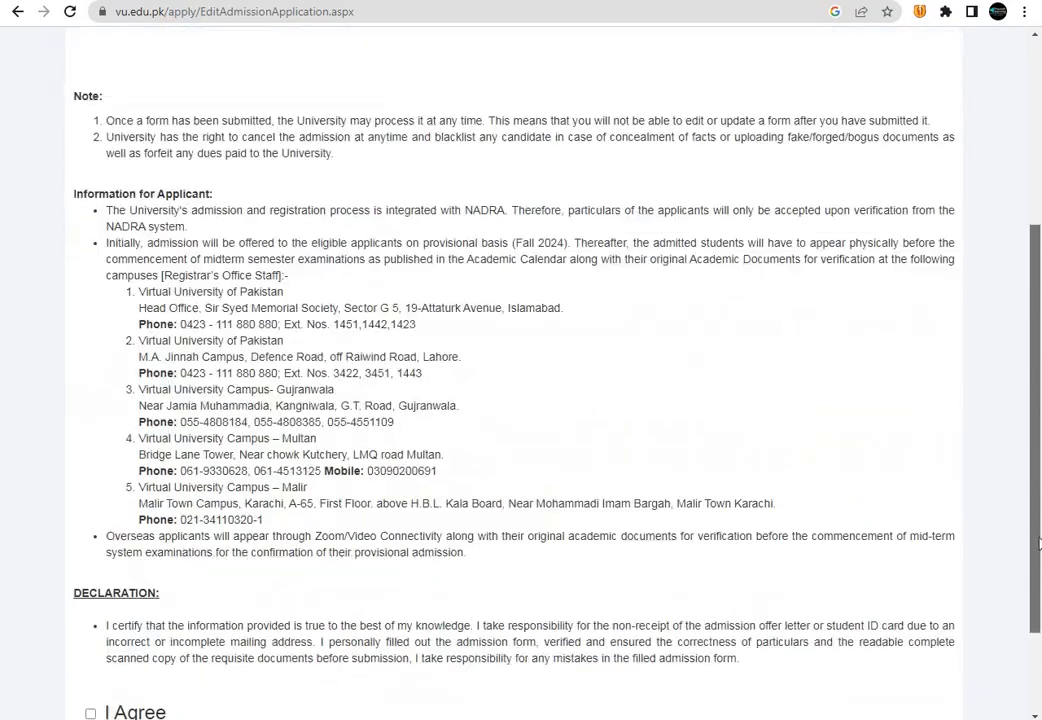
pyautogui.click(90, 582)
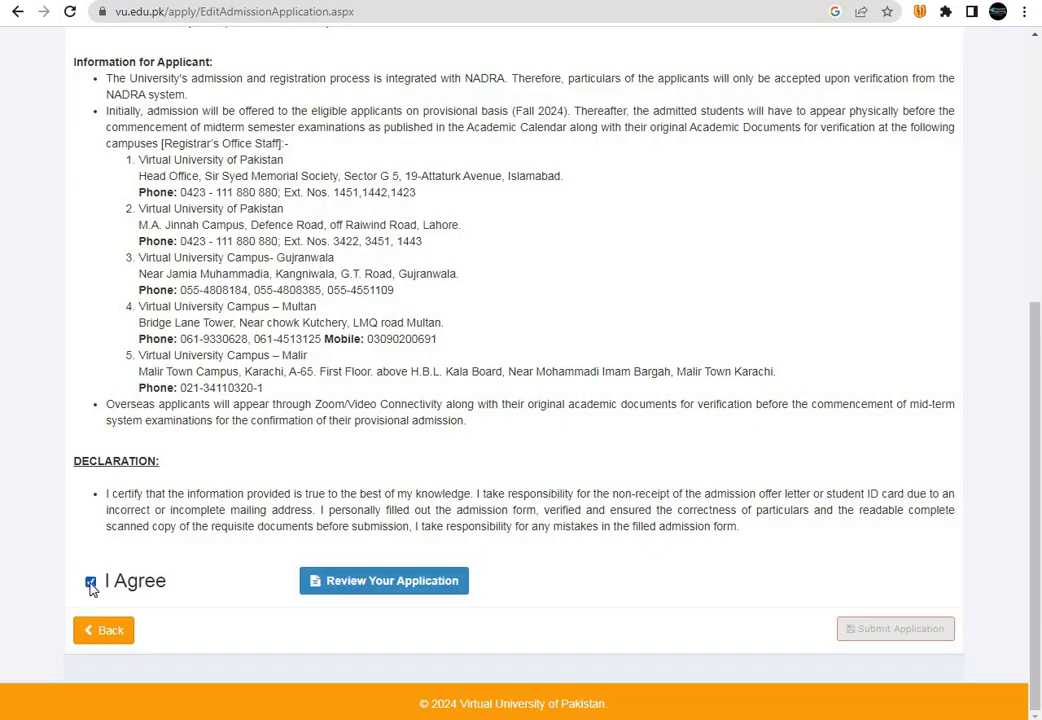
# - Review the complete application down to its uploaded documents list and confirm that it has been reviewed and found okay
pyautogui.scroll(3, 1040, 420)
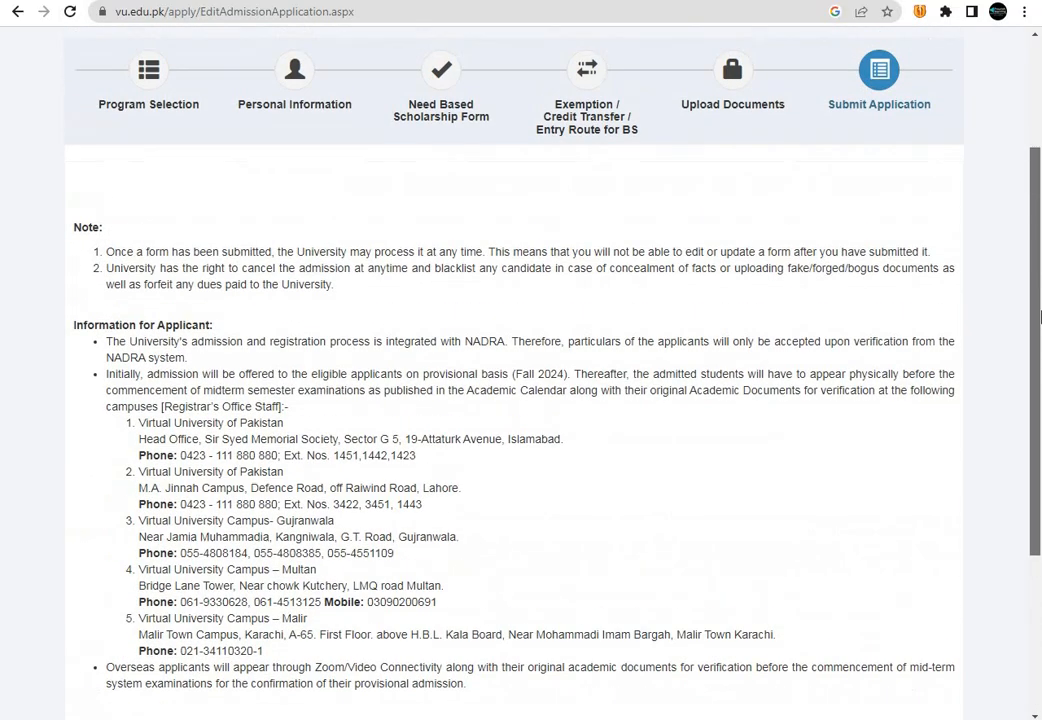
pyautogui.moveTo(1040, 316); pyautogui.dragTo(1040, 260)
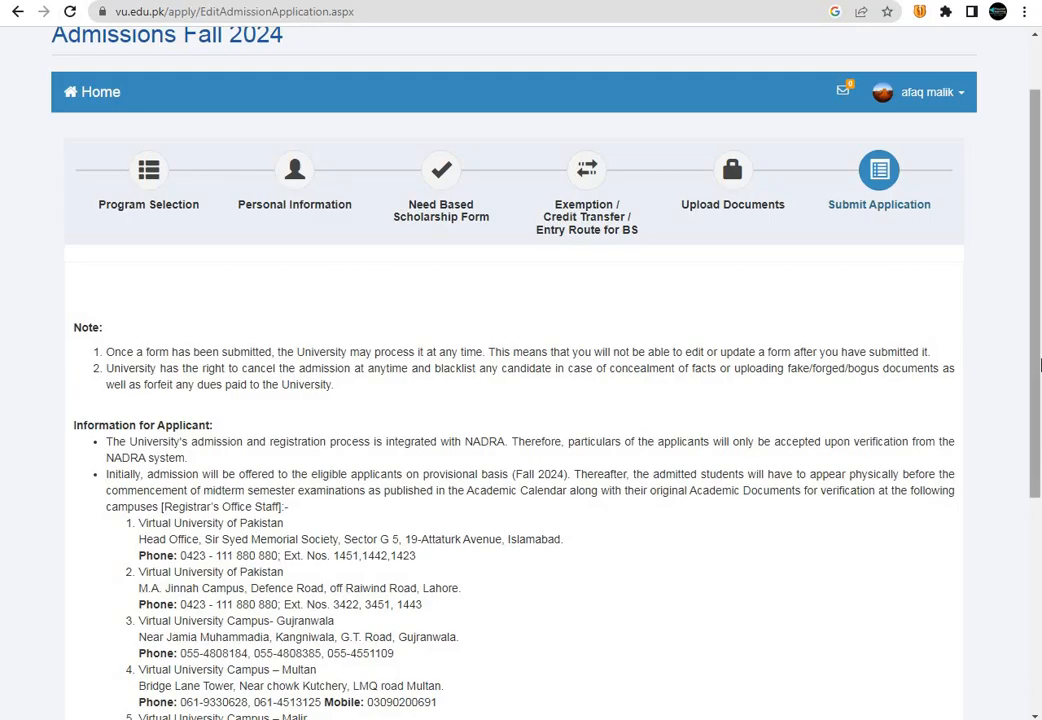
pyautogui.moveTo(1040, 370); pyautogui.dragTo(1040, 437)
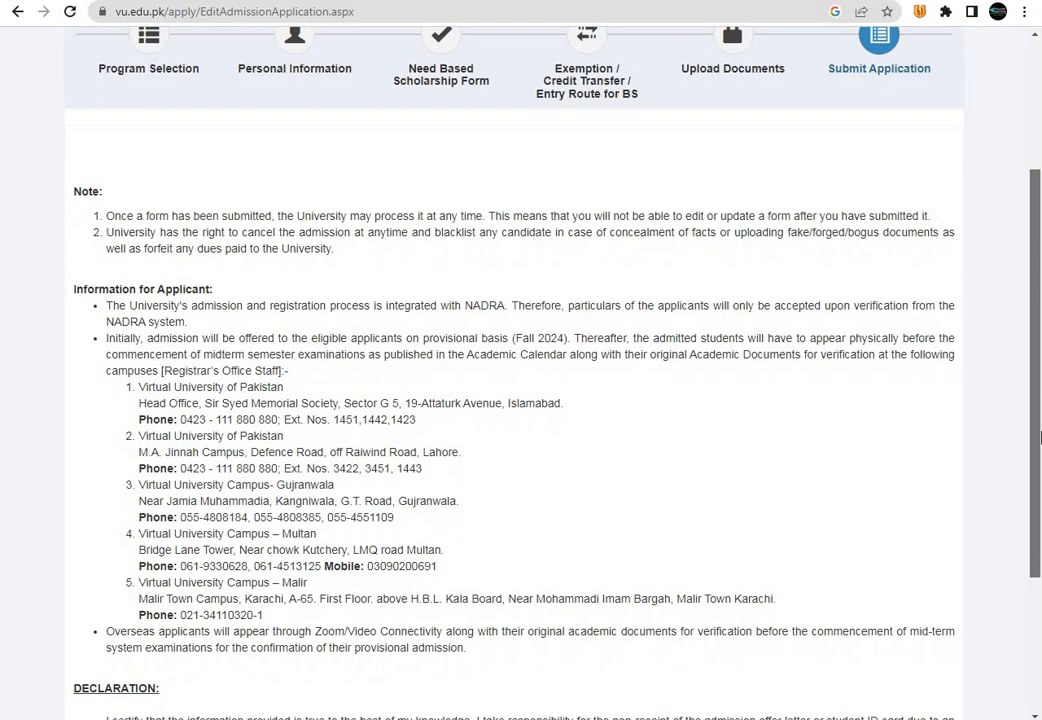
pyautogui.scroll(-3, 975, 442)
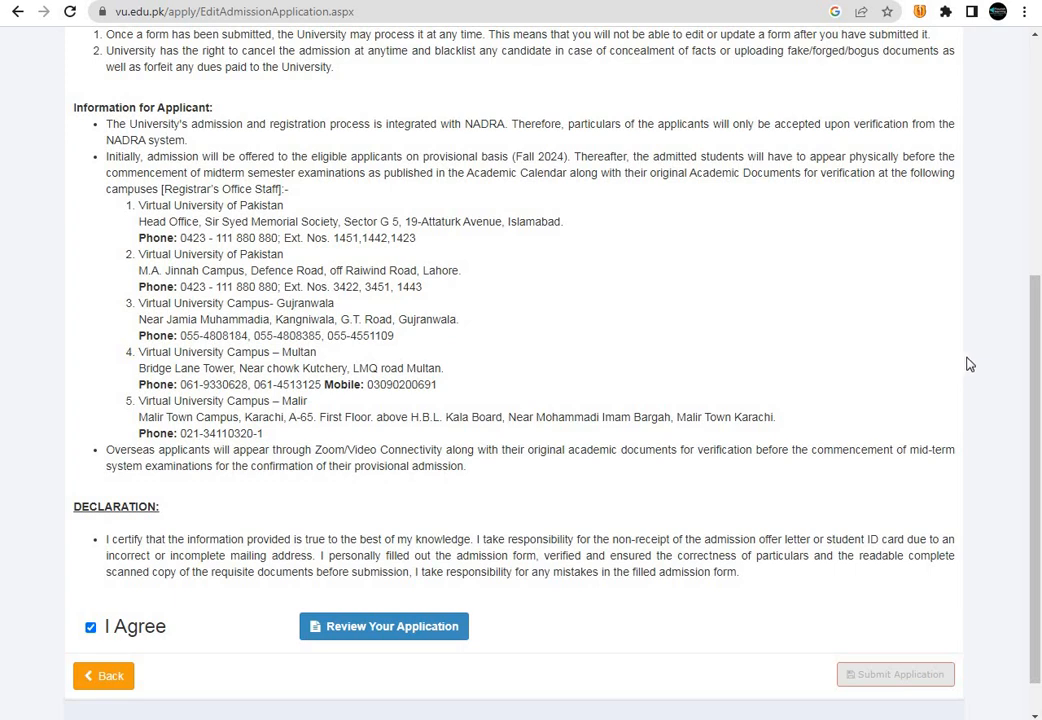
pyautogui.moveTo(1040, 424); pyautogui.dragTo(1041, 498)
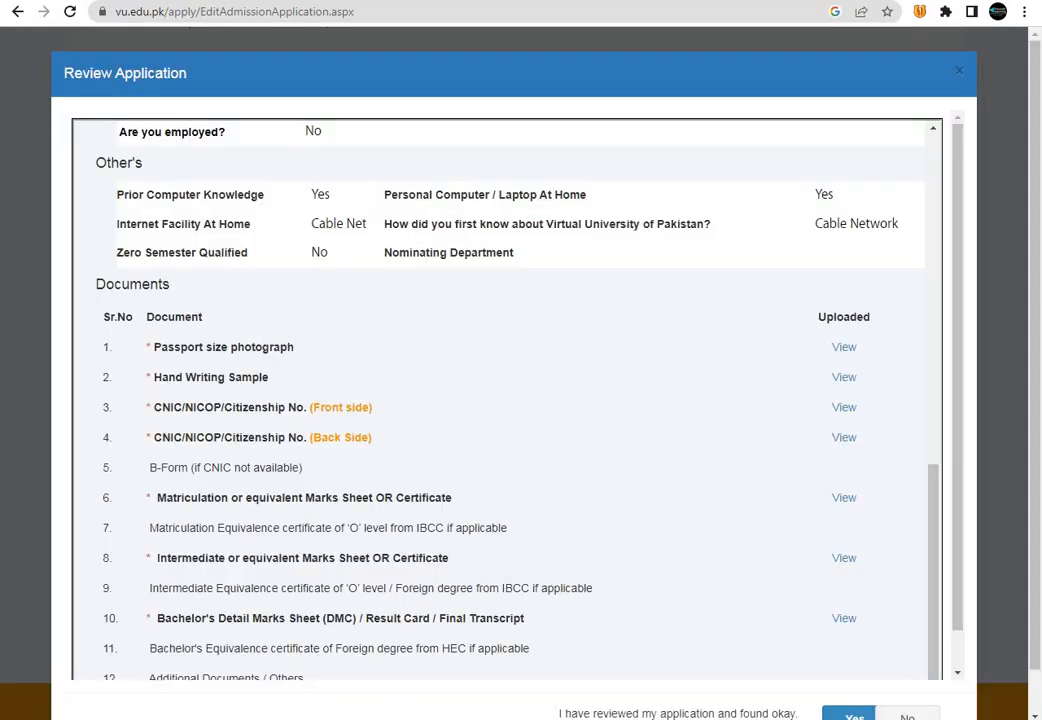
pyautogui.moveTo(935, 506); pyautogui.dragTo(935, 533)
pyautogui.click(848, 717)
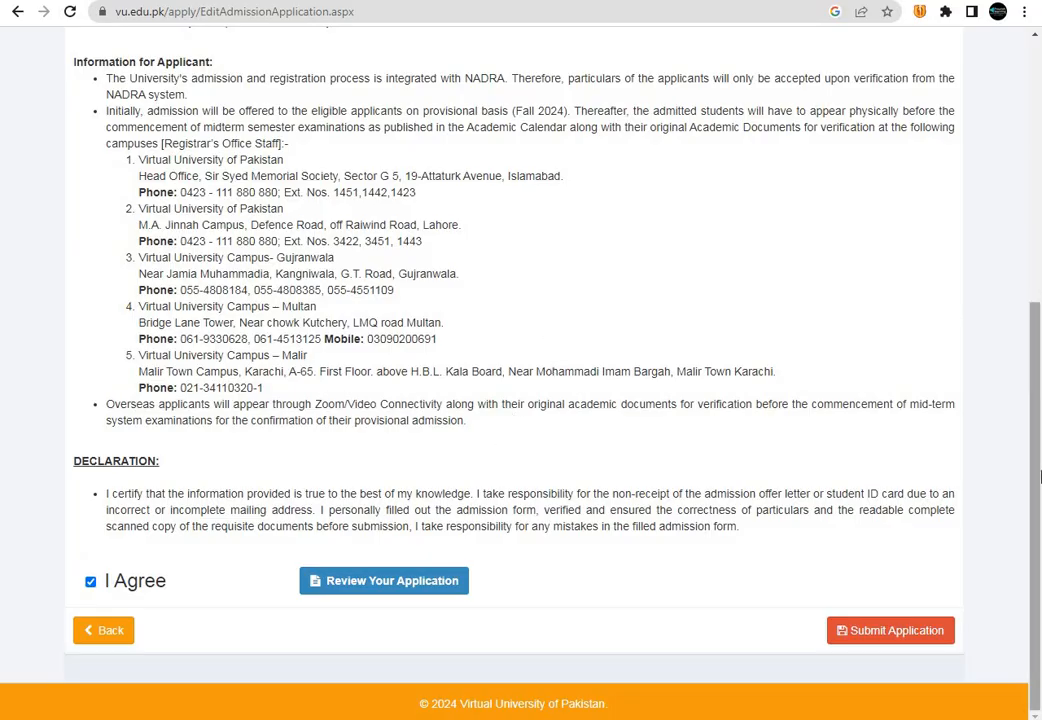
pyautogui.moveTo(1038, 478); pyautogui.dragTo(1038, 449)
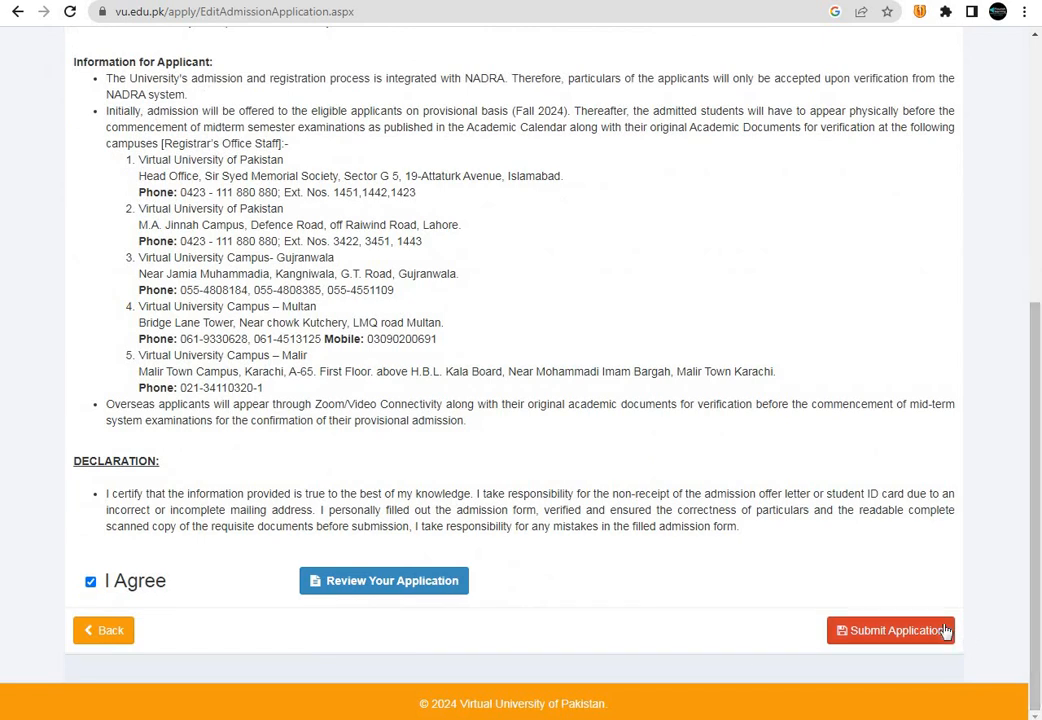